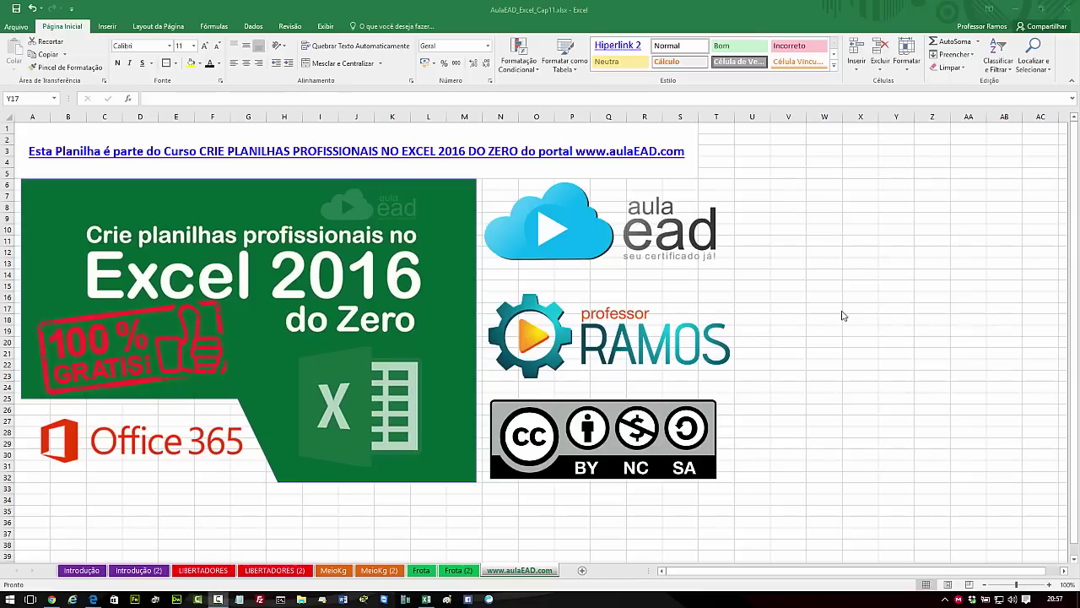
Look through the LIBERTADORES, MeioKg and Frota sheets, ending back on LIBERTADORES
left_click(211, 568)
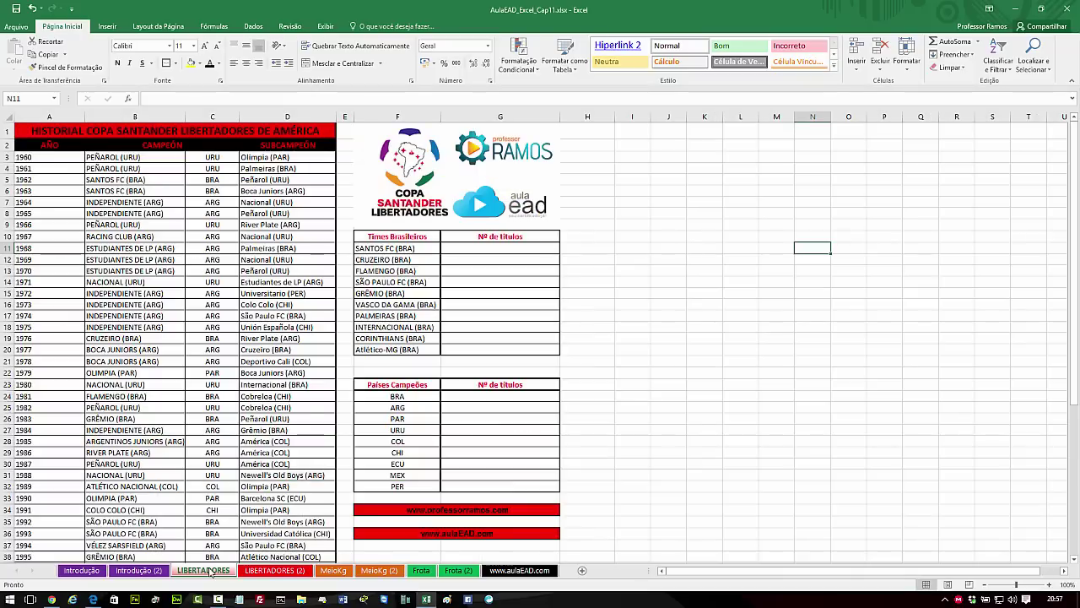
left_click(338, 572)
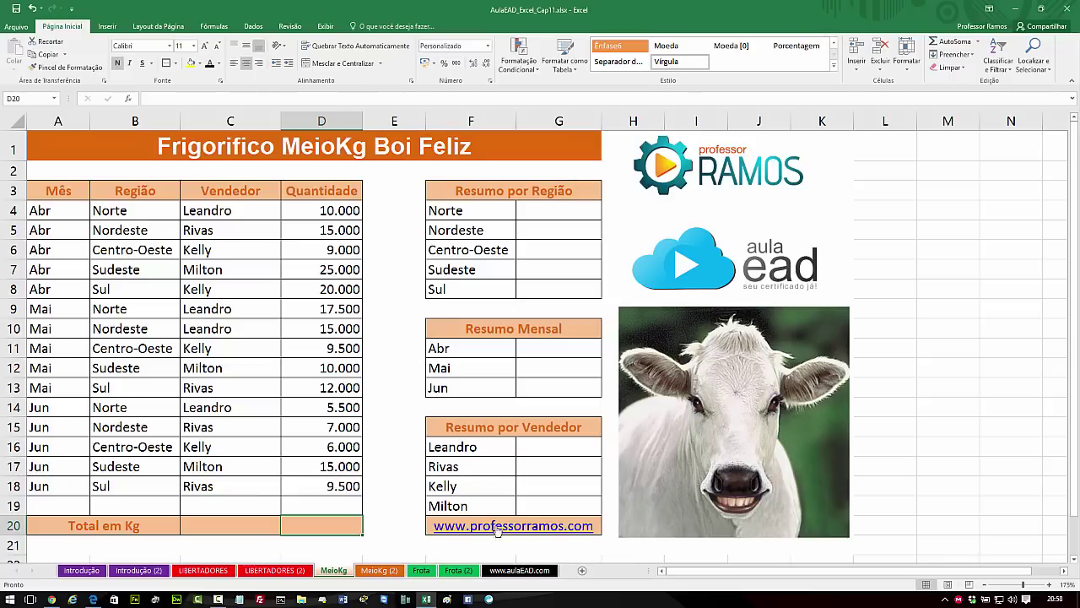
left_click(421, 571)
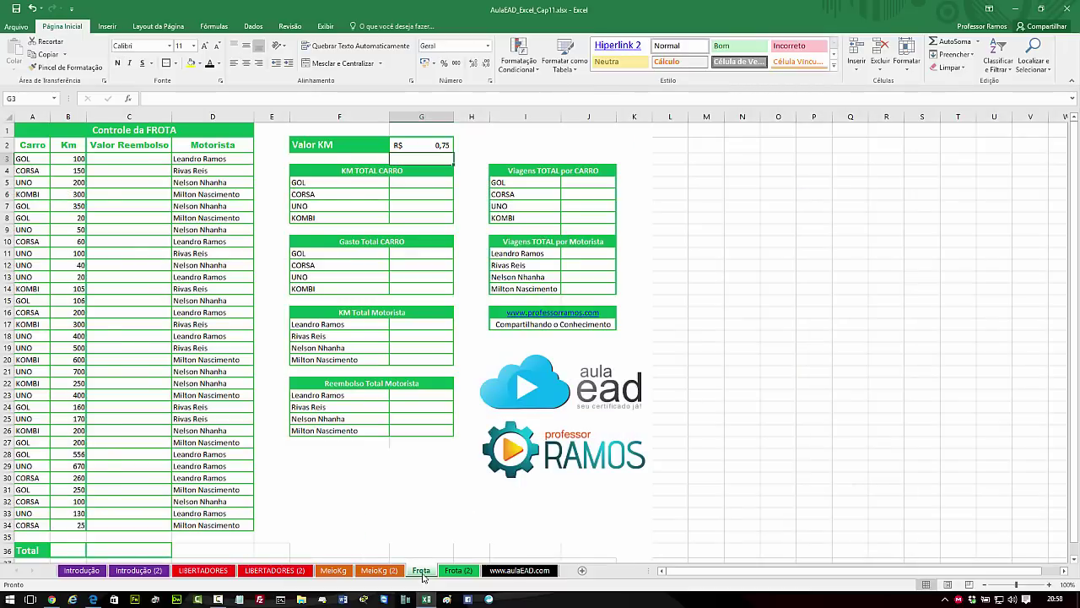
left_click(202, 571)
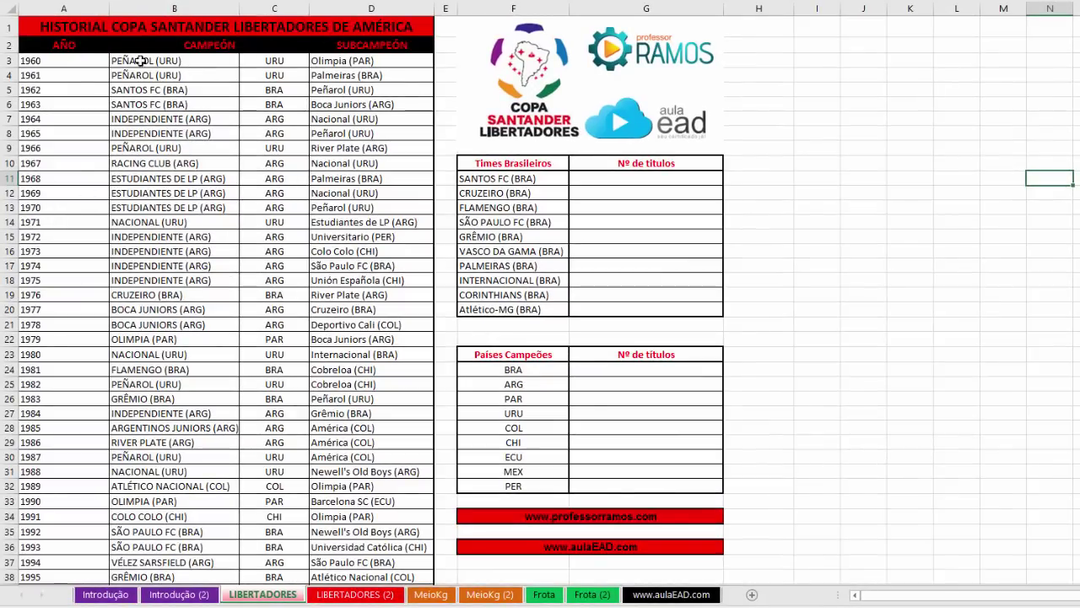
scroll(54, 62, "down", 6)
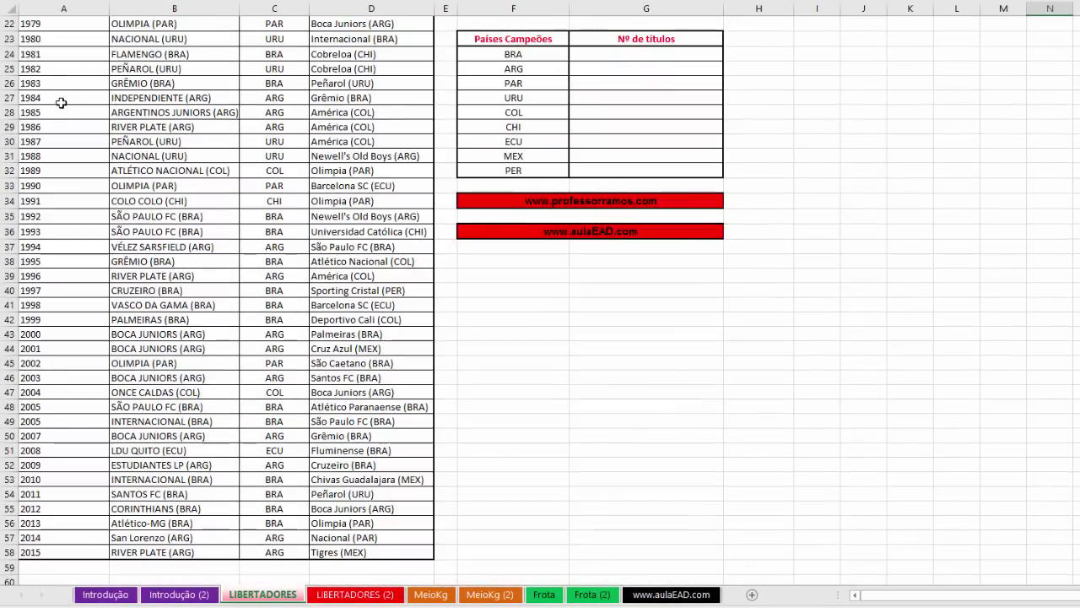
scroll(60, 102, "up", 7)
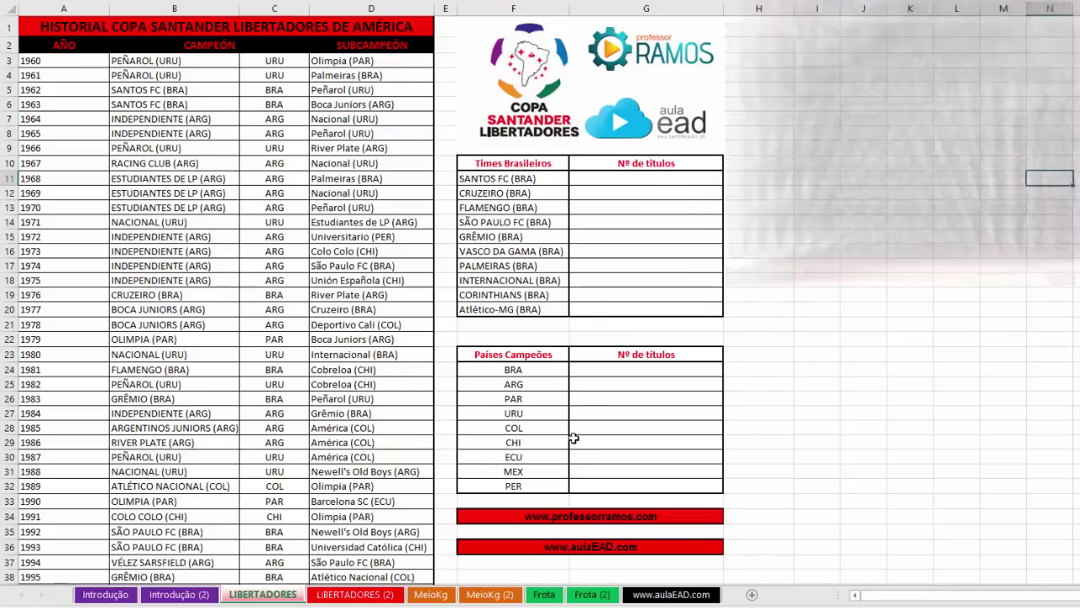
Build a CONT.SE in G11 counting F11's team within the absolute range $B$3:$B$58
left_click(619, 180)
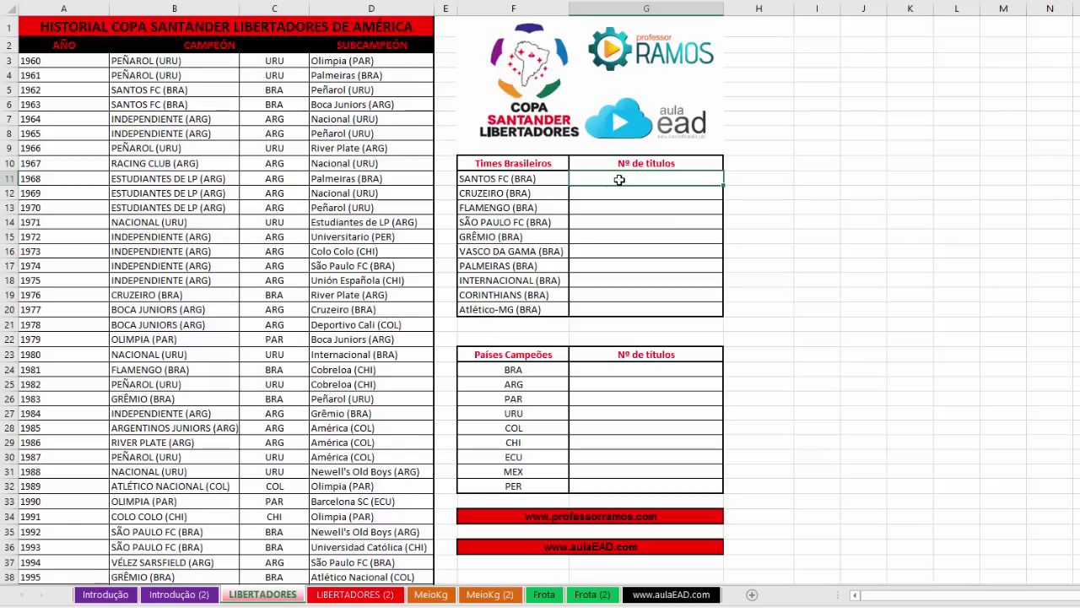
type("=cont")
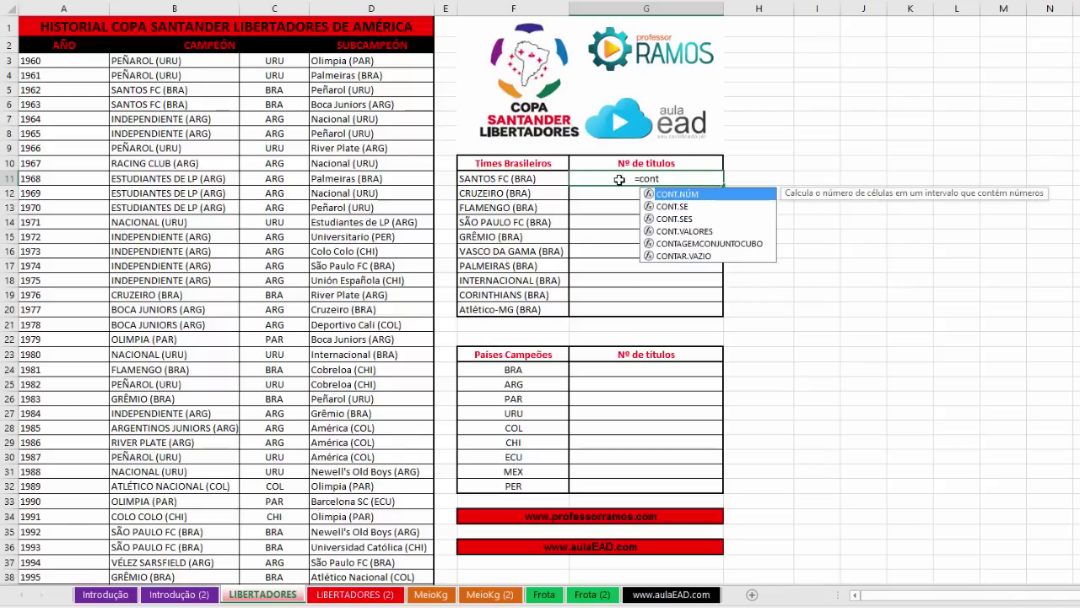
type(".se")
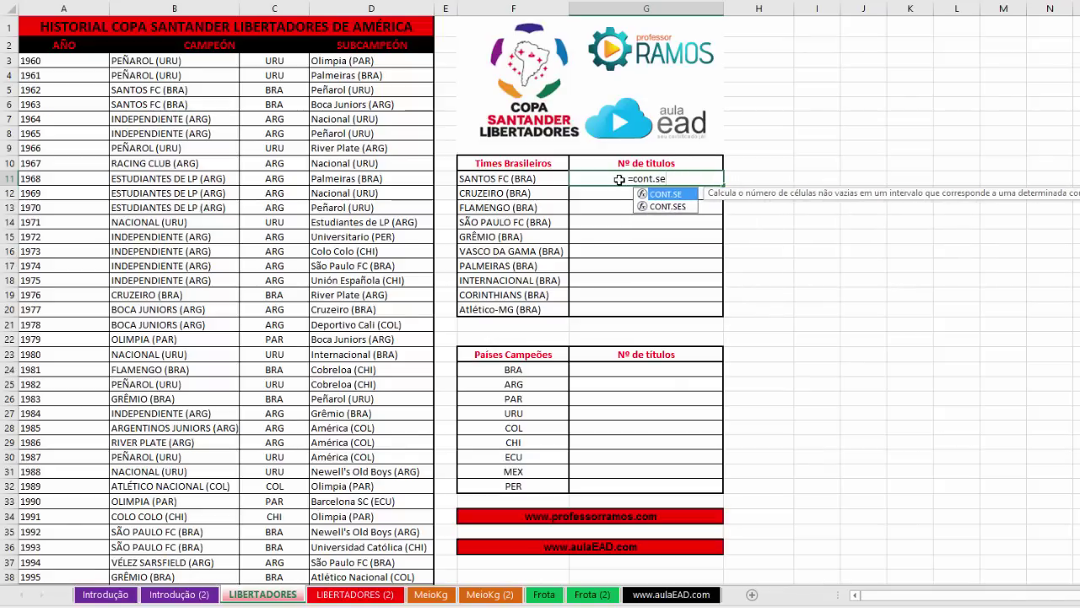
type("(")
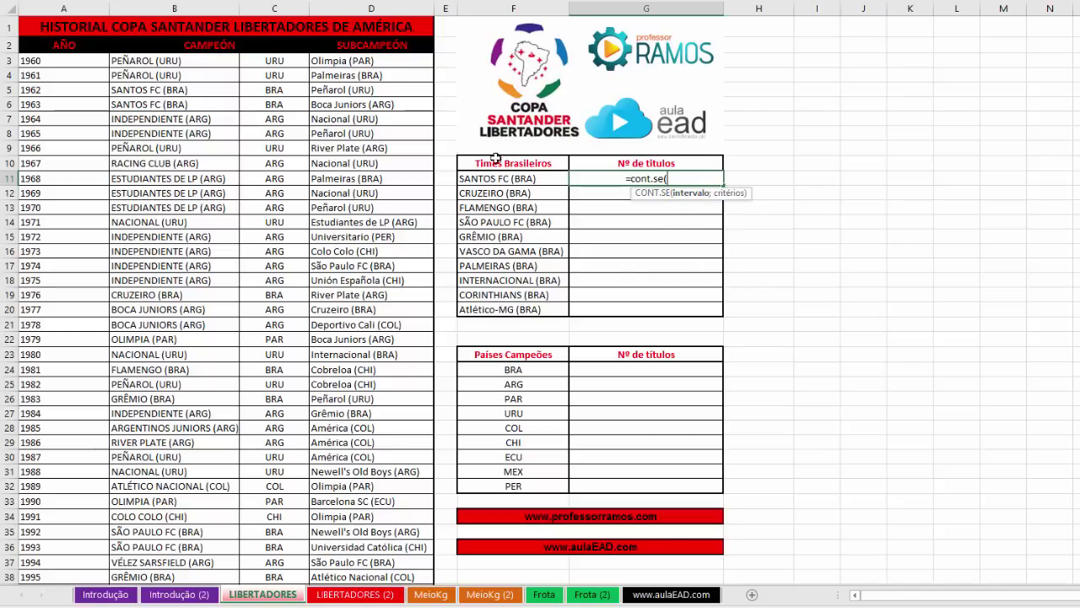
left_click(154, 64)
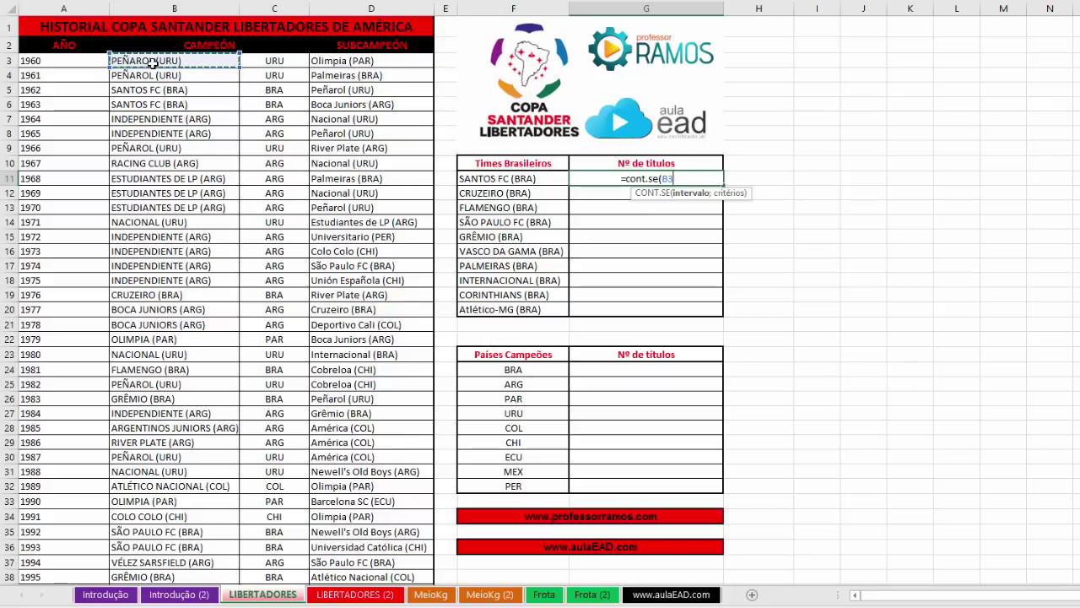
left_click_drag(152, 63, 245, 589)
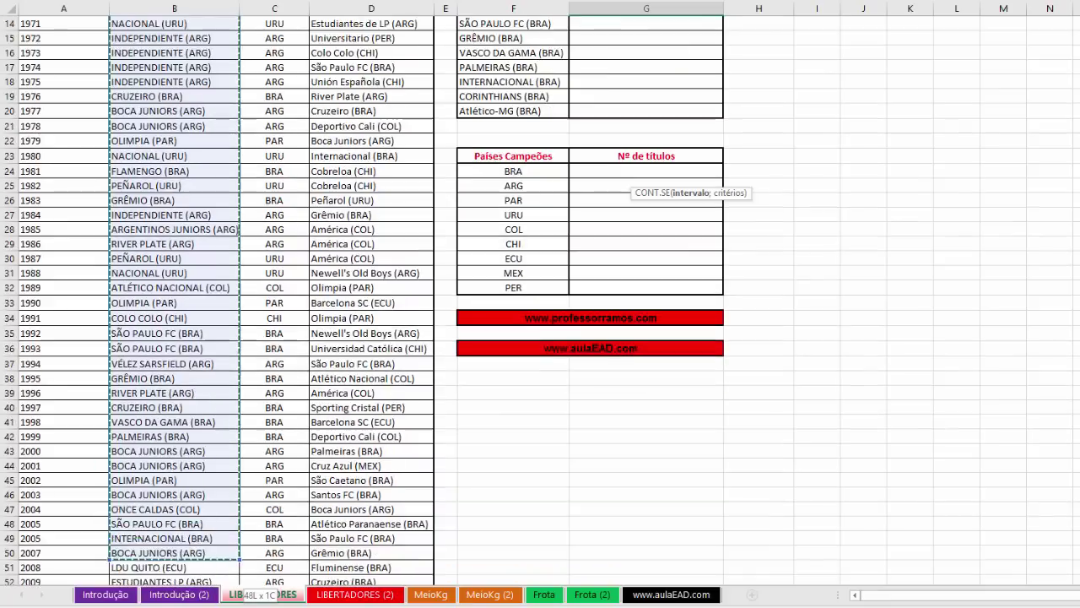
left_click_drag(245, 589, 169, 537)
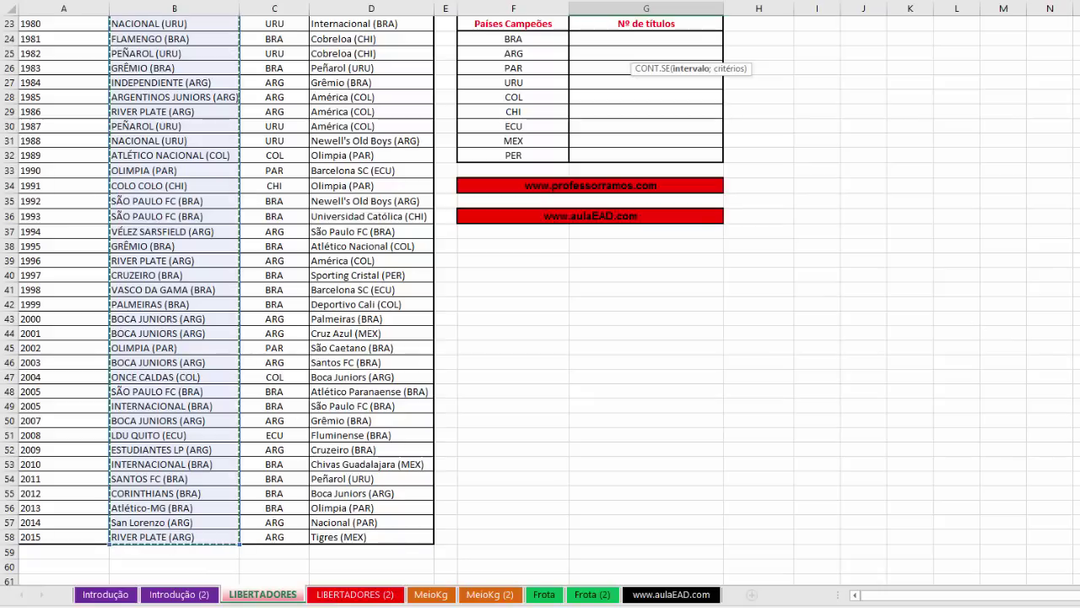
scroll(540, 304, "up", 1)
scroll(540, 304, "up", 3)
scroll(540, 304, "up", 3)
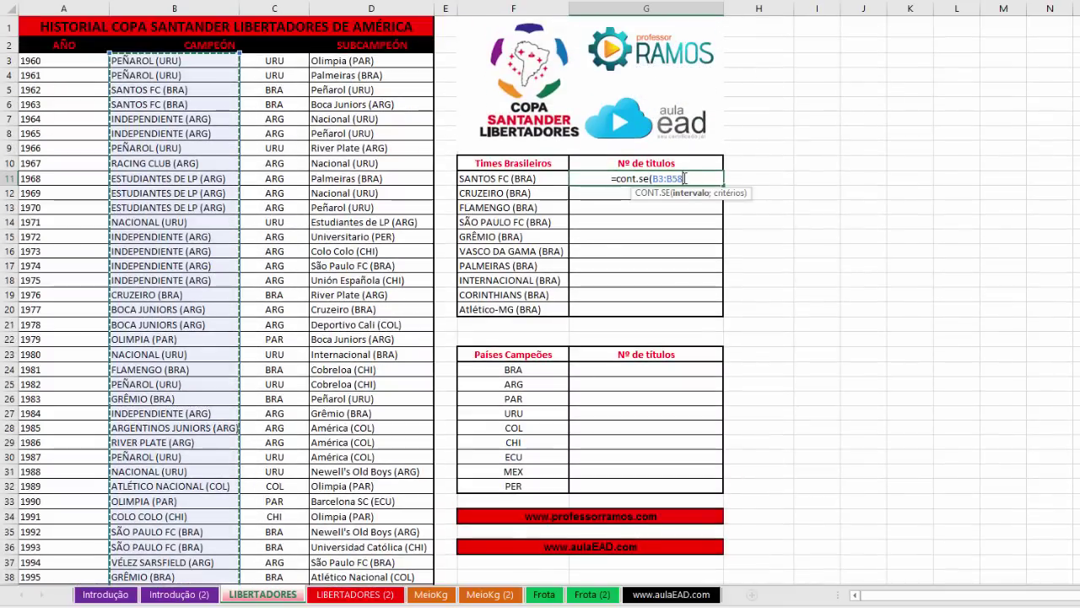
key("F4")
type(";")
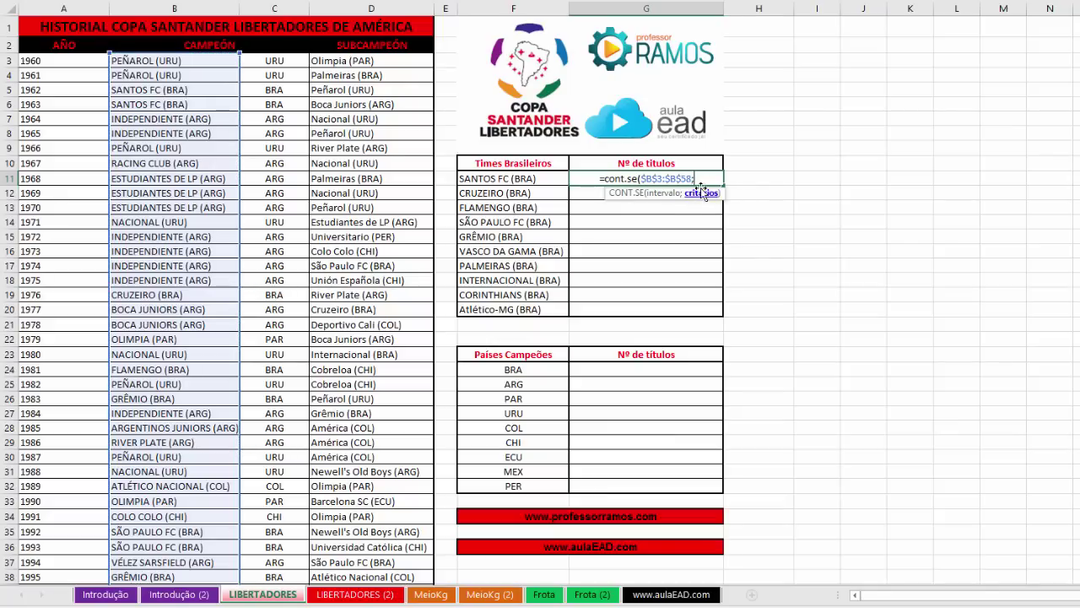
left_click(497, 179)
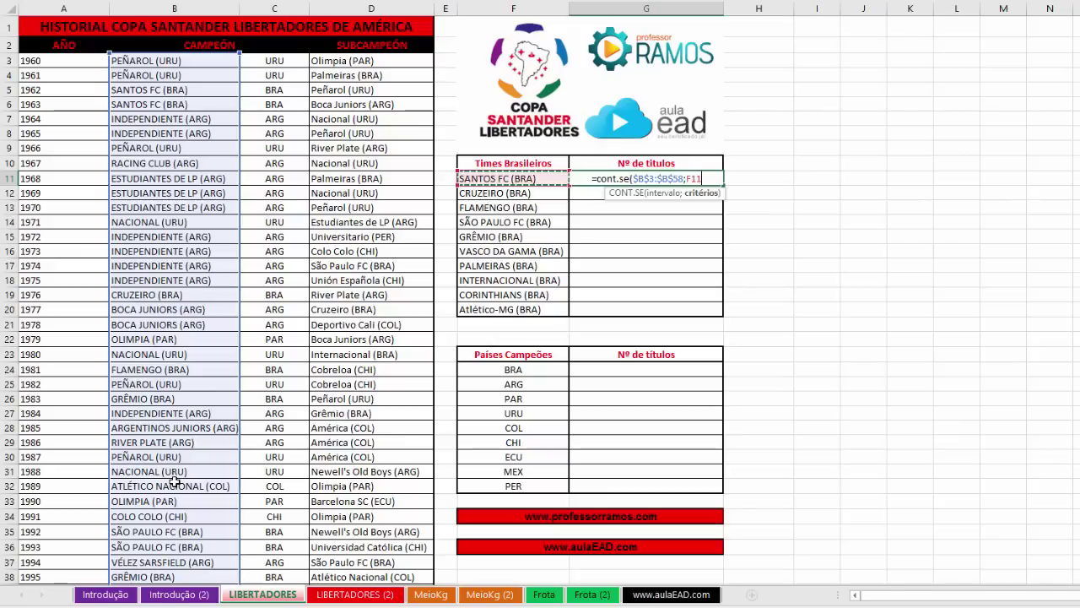
Finish the G11 count formula (3 titles) and copy it down through G20
type(")")
key("Return")
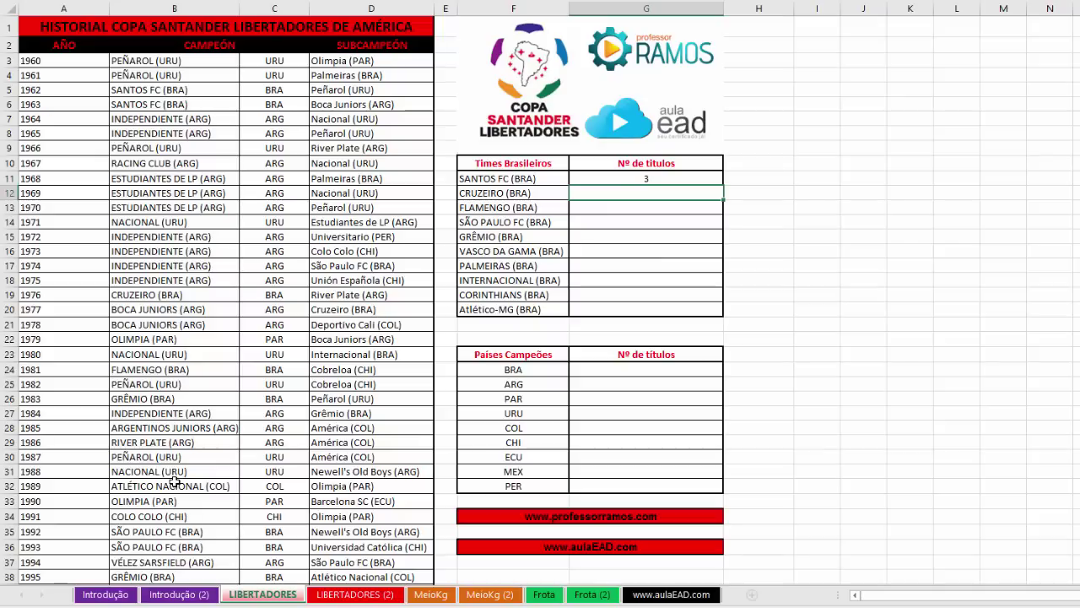
left_click(690, 181)
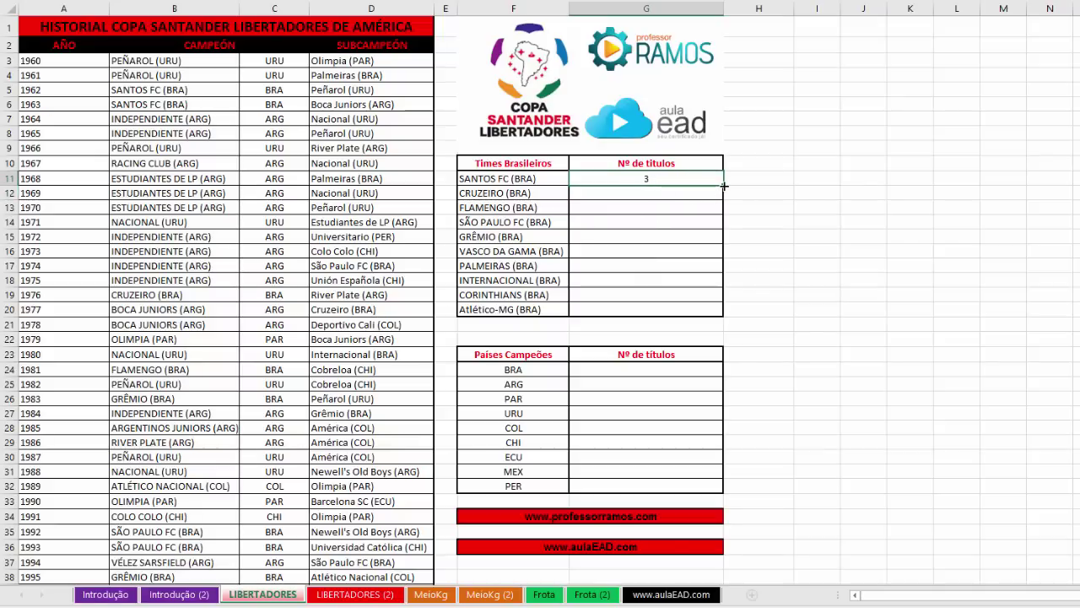
left_click_drag(723, 184, 731, 314)
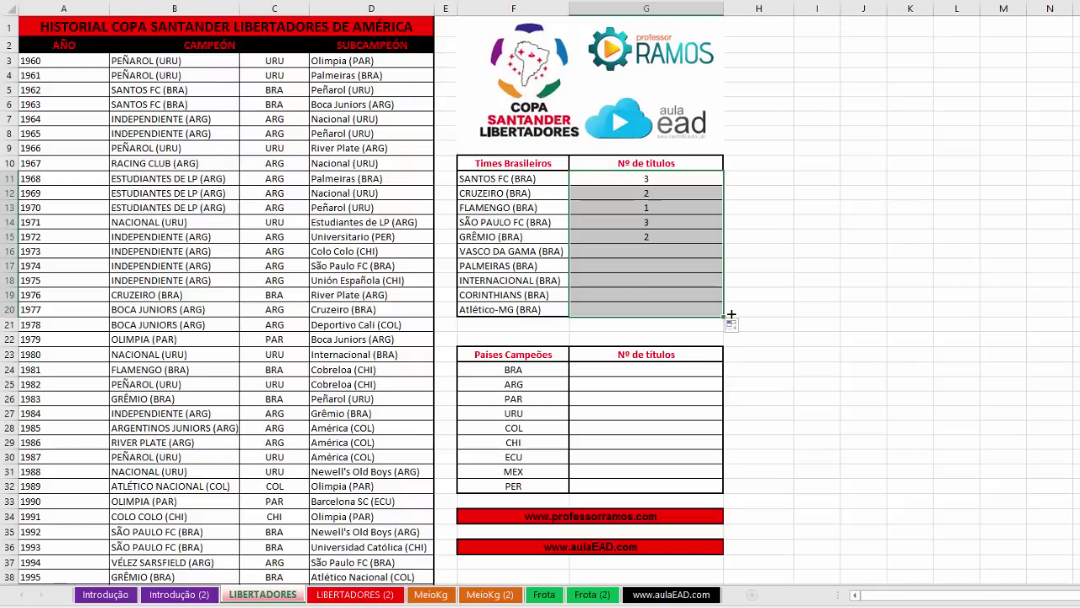
left_click(787, 323)
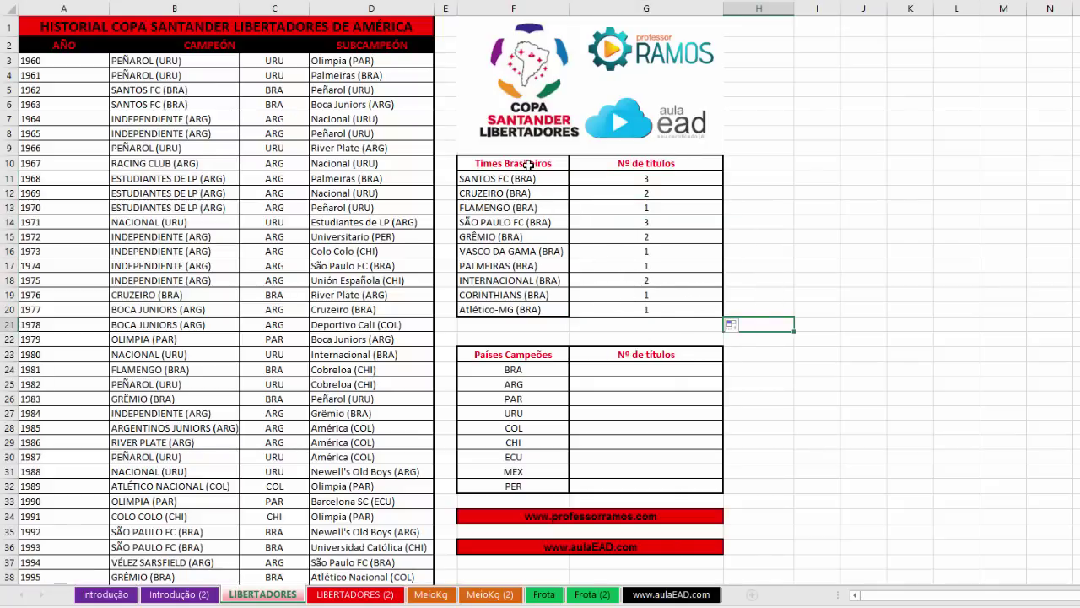
left_click_drag(527, 164, 531, 350)
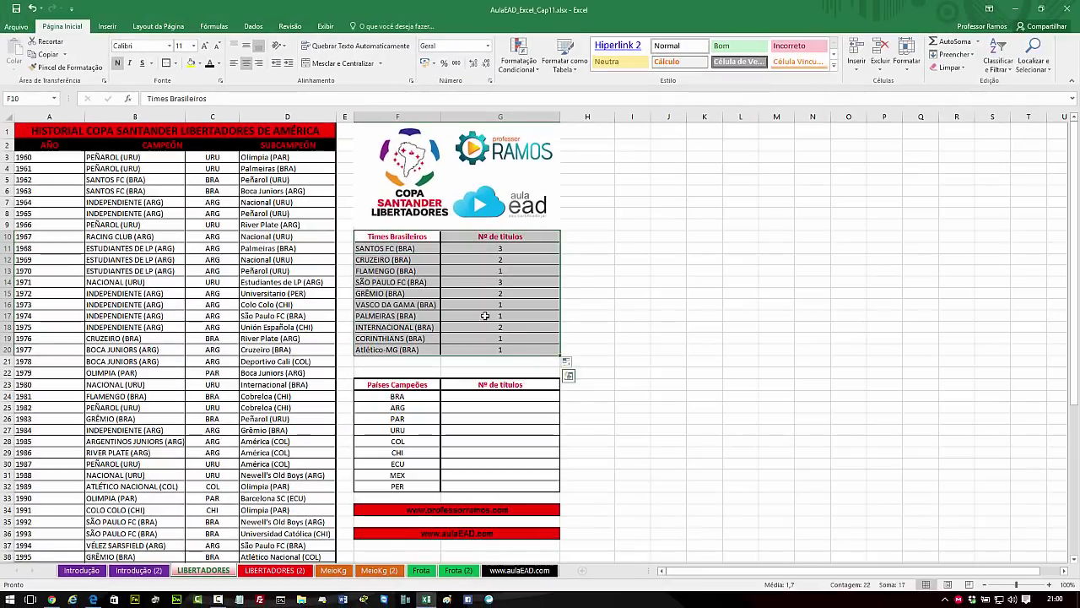
AutoSum the Brazilian clubs' title counts into G21, giving 17
left_click(648, 295)
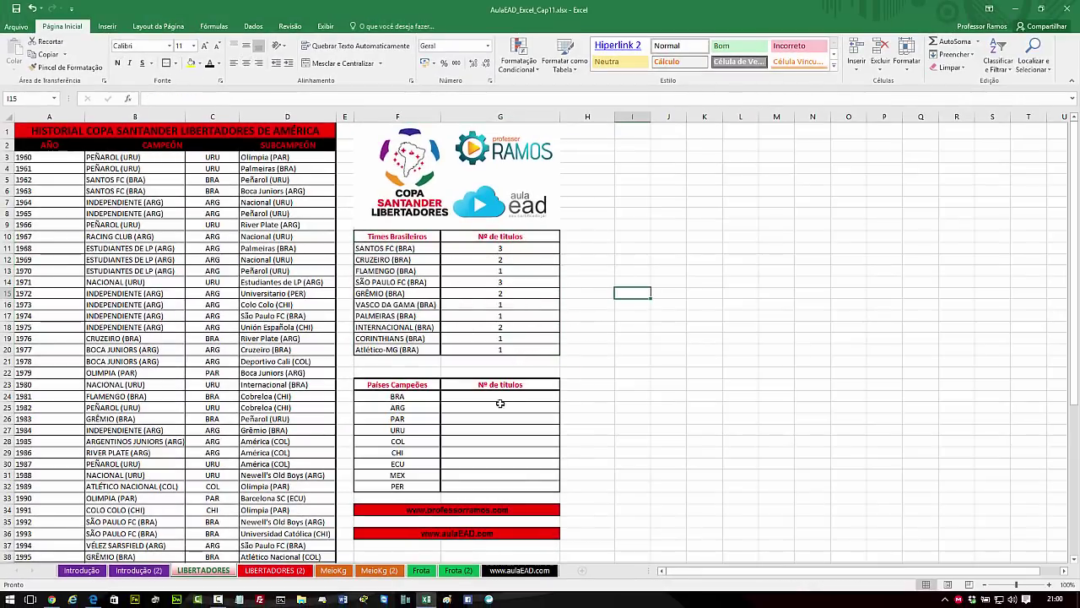
left_click(522, 361)
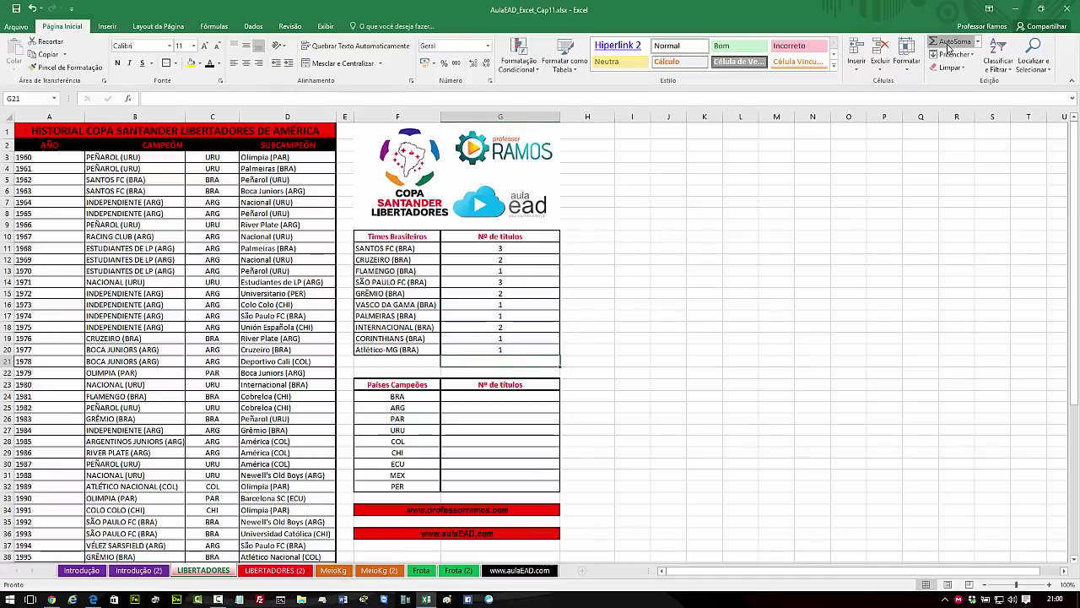
left_click(953, 41)
key("Return")
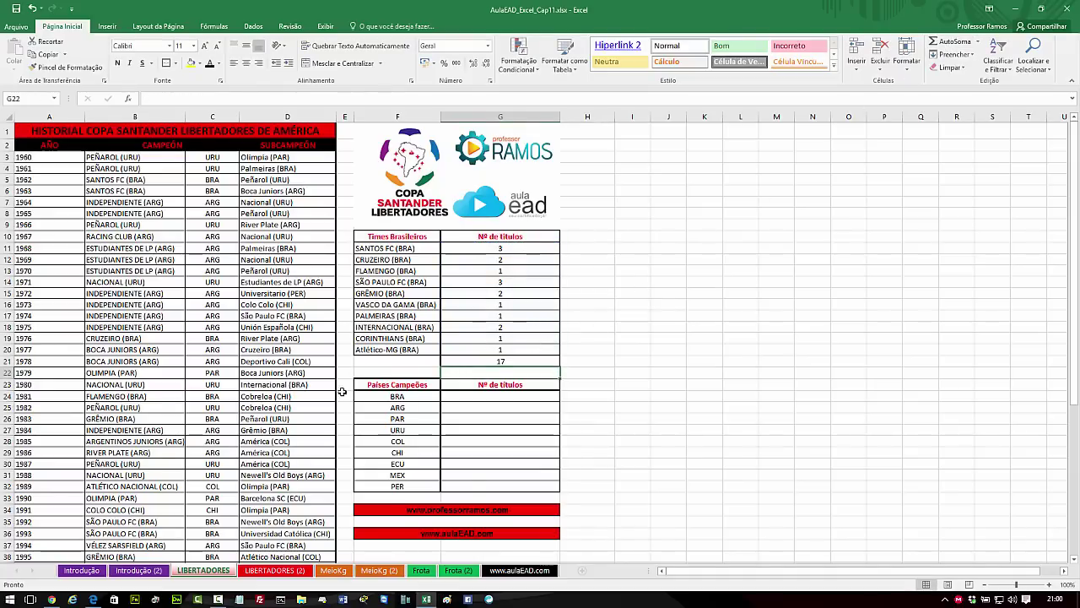
left_click(517, 360)
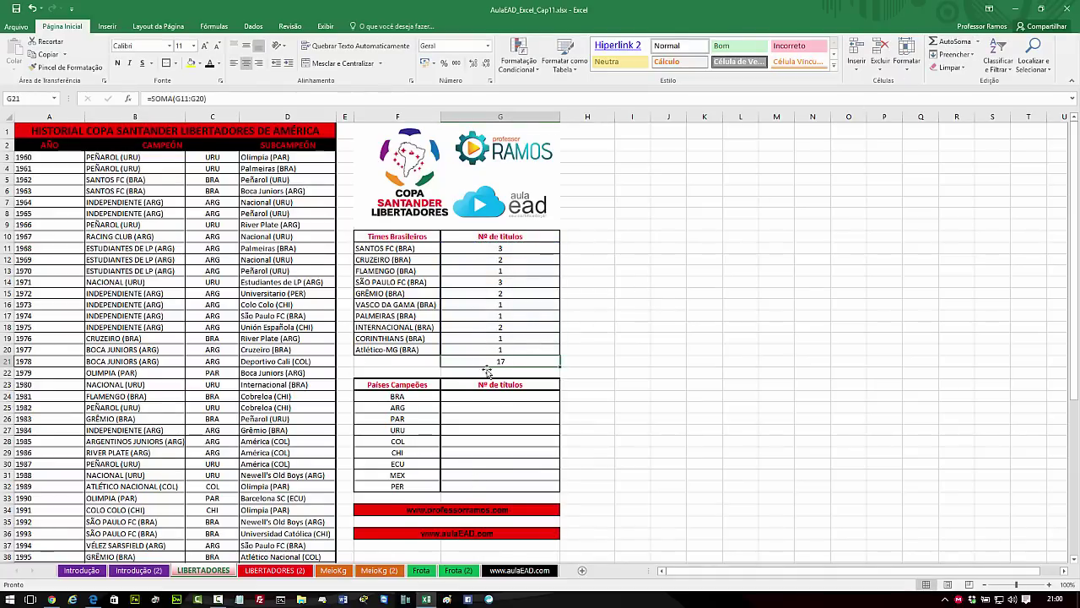
Label F21 'TOTAL:' and give that cell a border
left_click(422, 364)
type("TOTAL:")
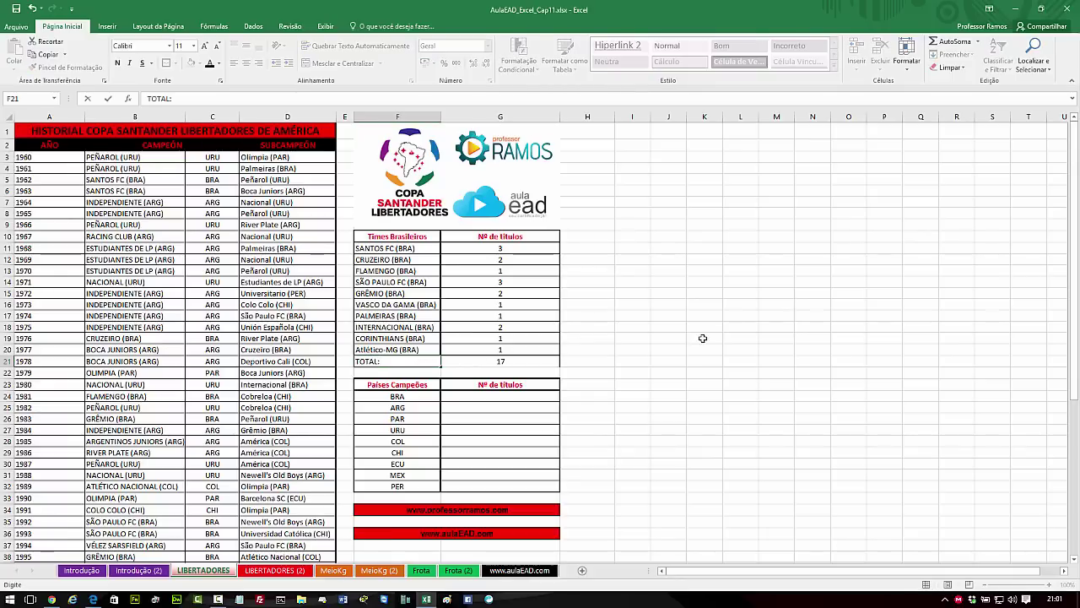
left_click(702, 338)
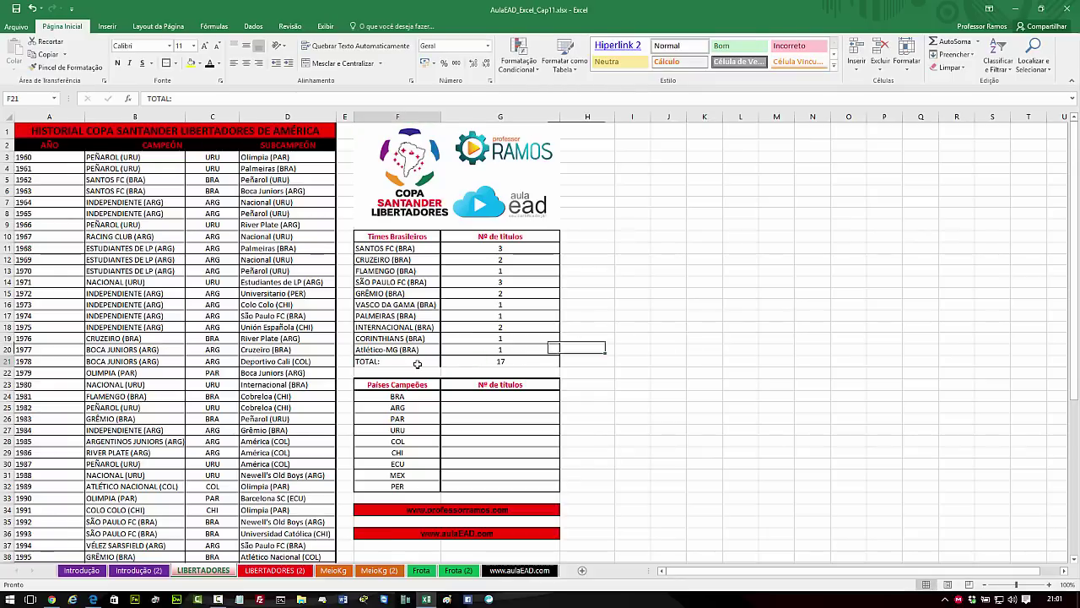
left_click(422, 363)
left_click(167, 63)
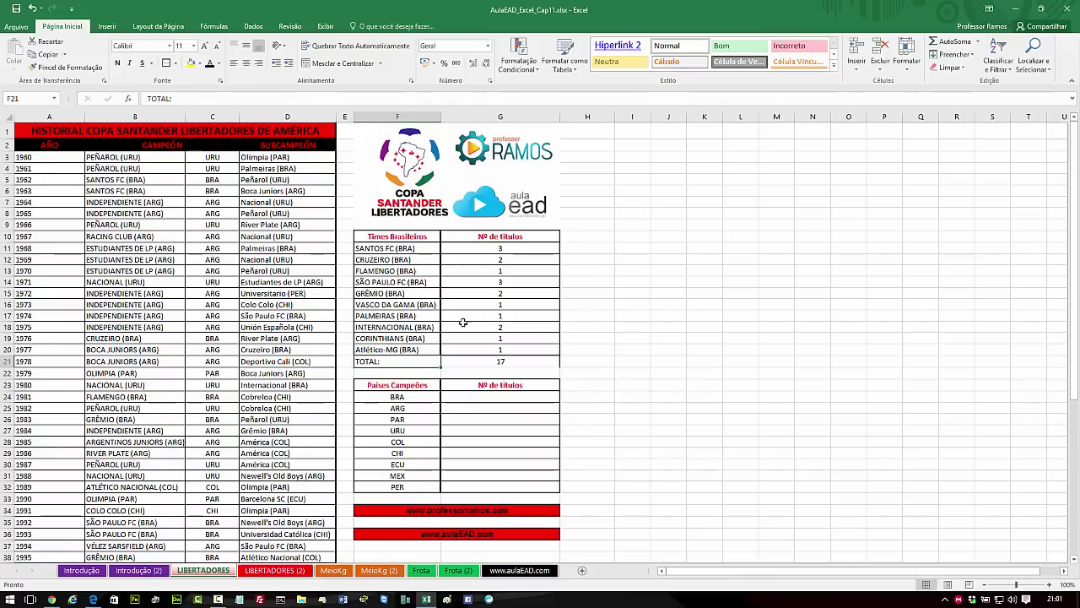
Shade the G21 total of 17 light pink
left_click(487, 361)
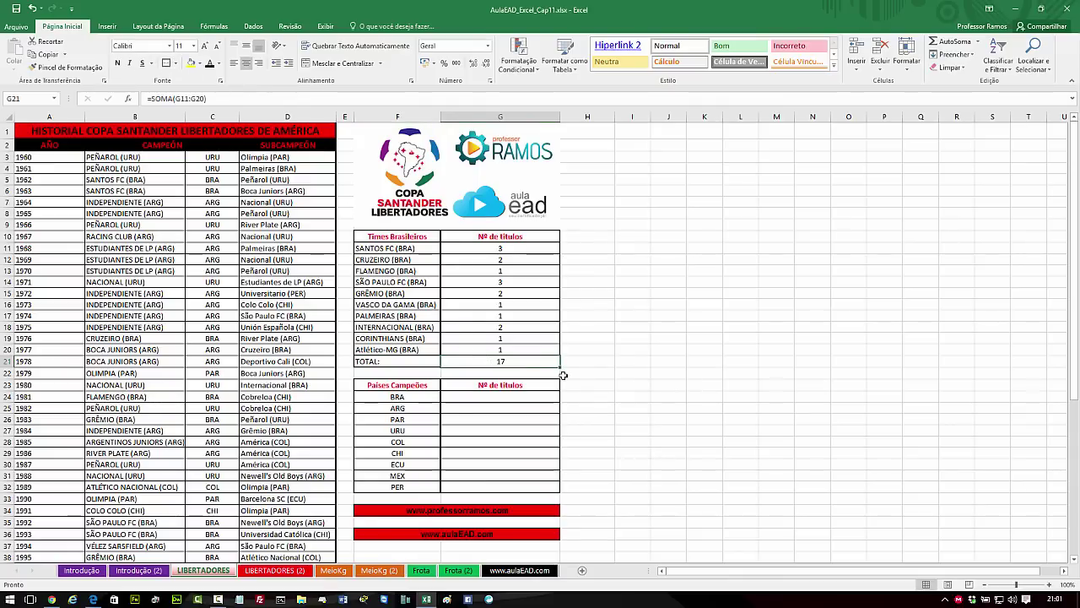
left_click(611, 373)
left_click(530, 362)
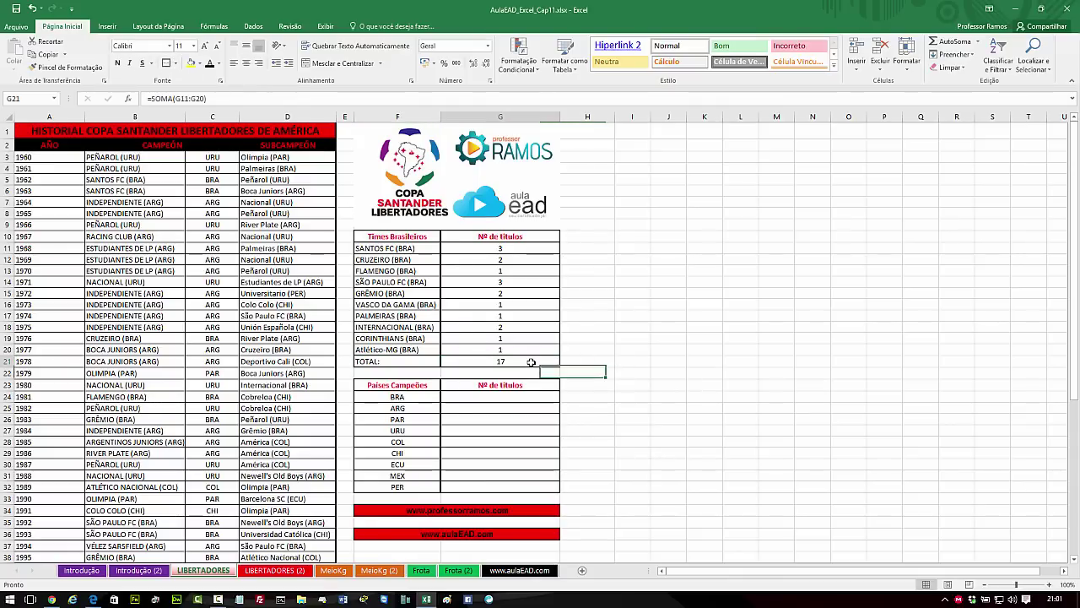
left_click(203, 66)
left_click(244, 86)
left_click(741, 282)
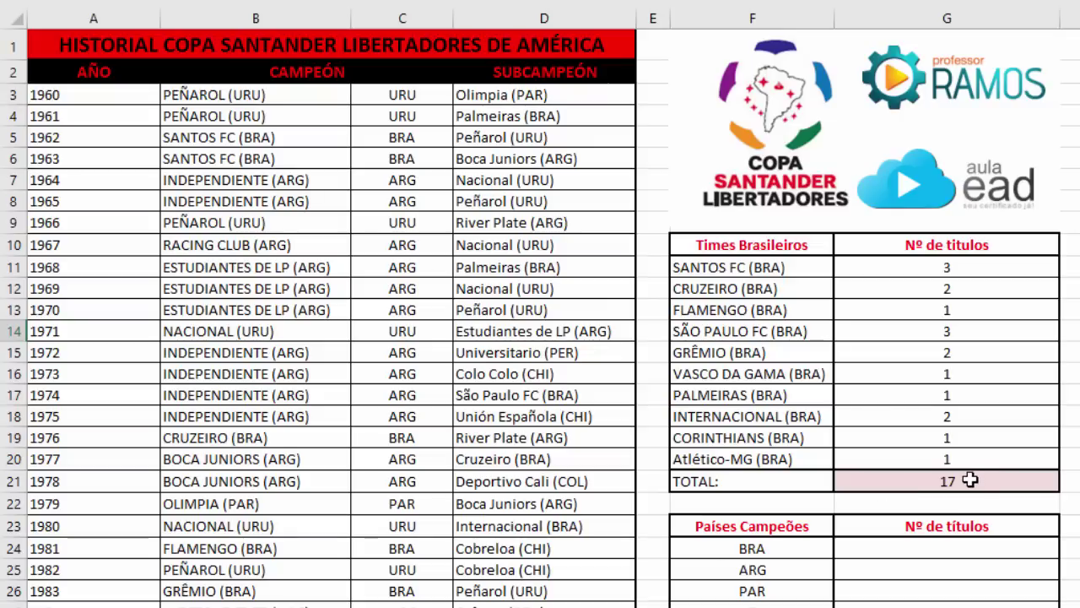
left_click(970, 479)
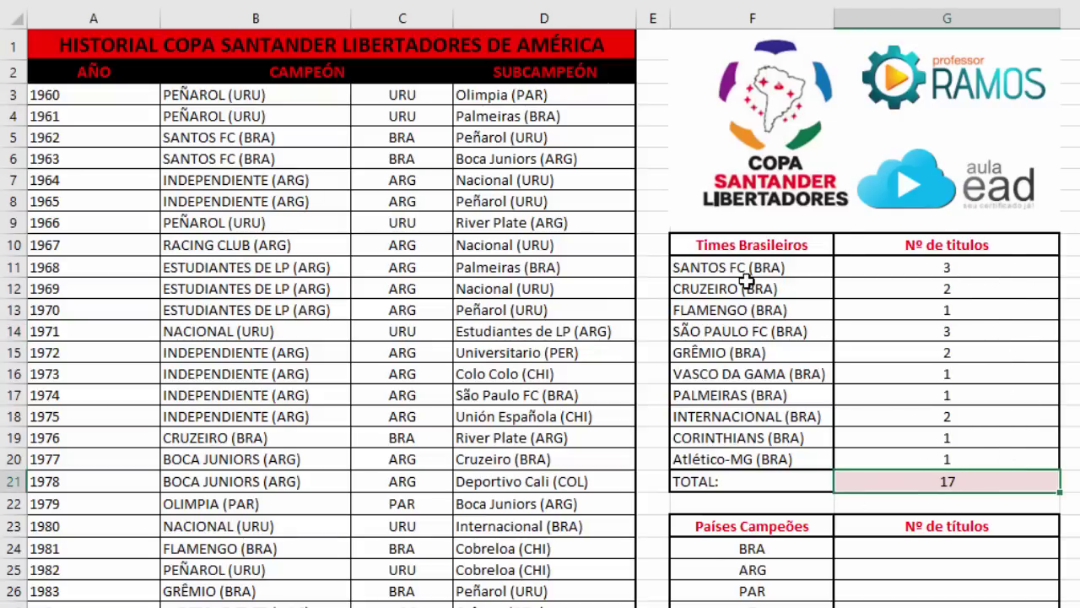
Enter =CONT.SE($C$3:$C$58;F24) in G24, giving BRA 17 titles
left_click(942, 549)
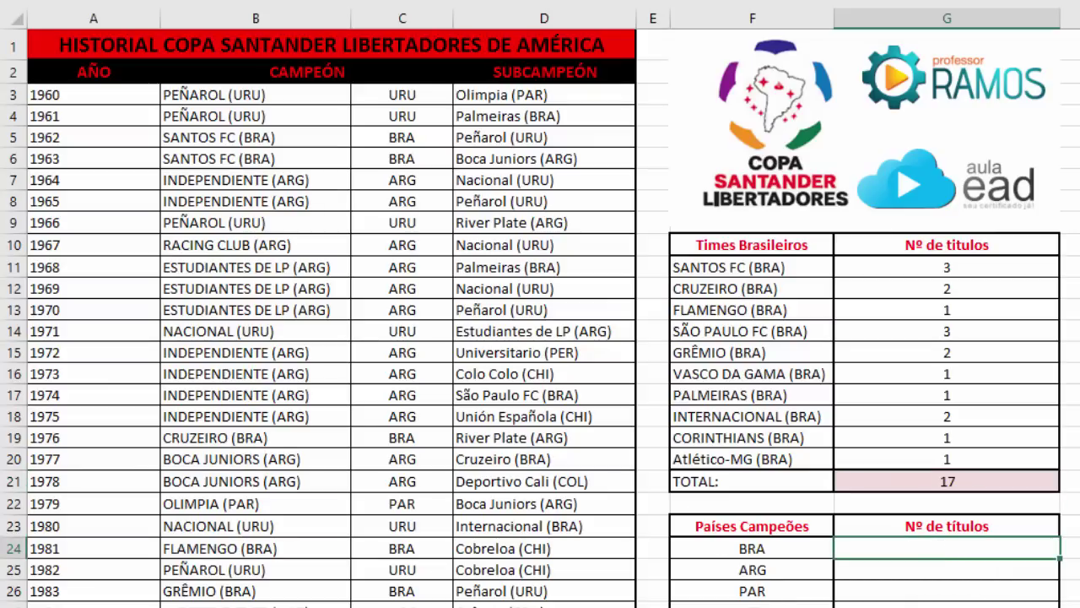
type("=cont")
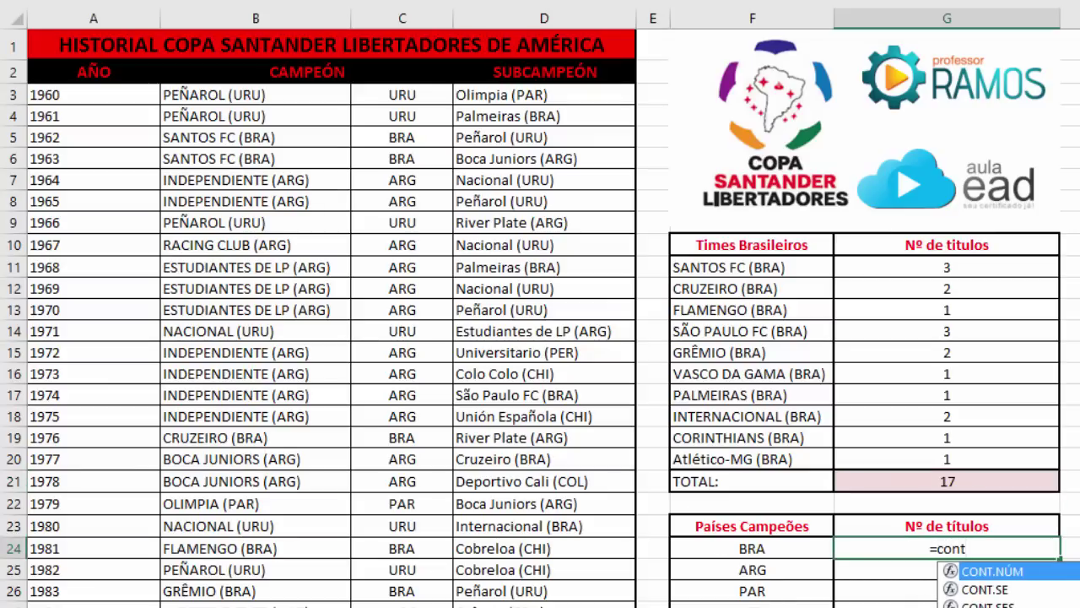
type(".se")
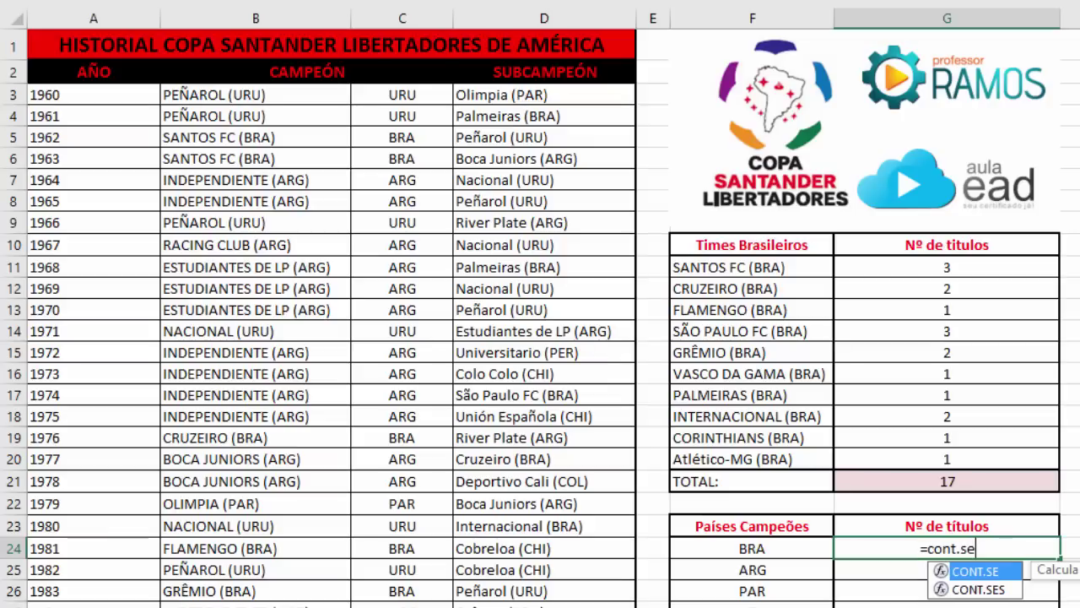
type("(")
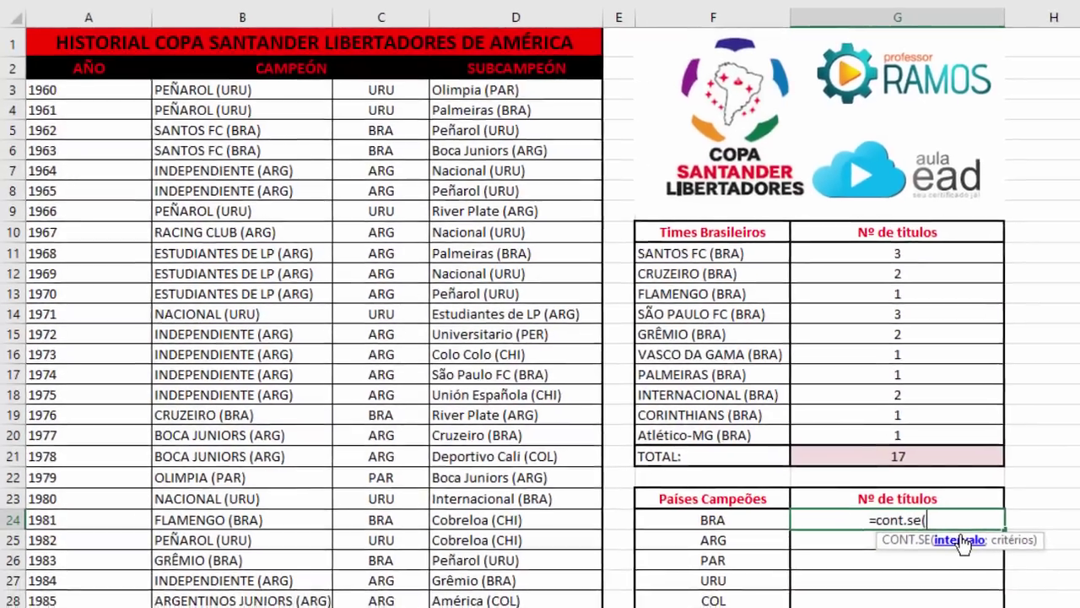
left_click(380, 89)
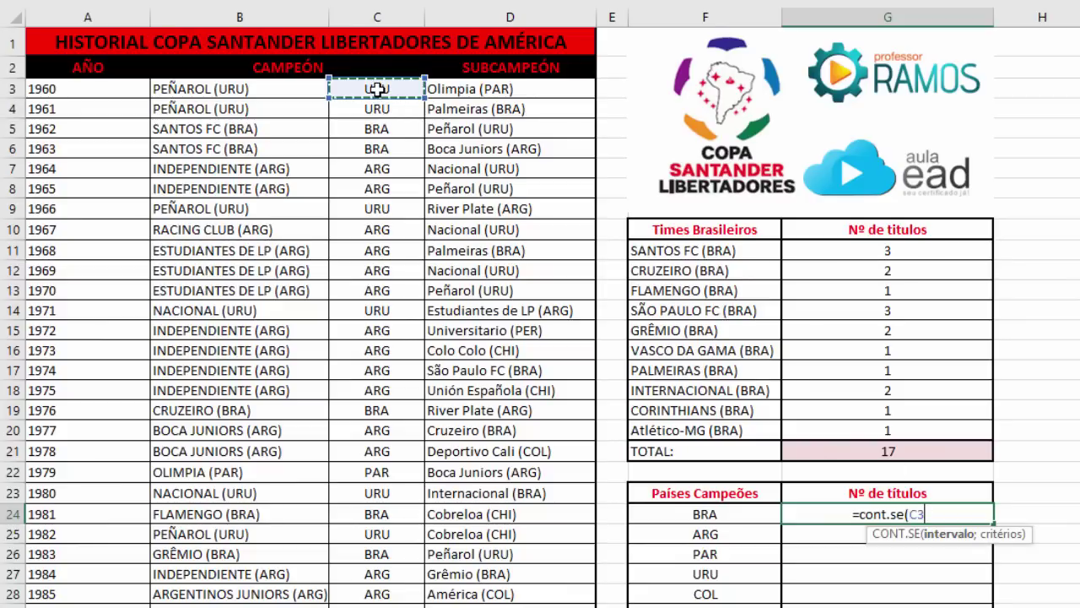
left_click_drag(378, 89, 355, 602)
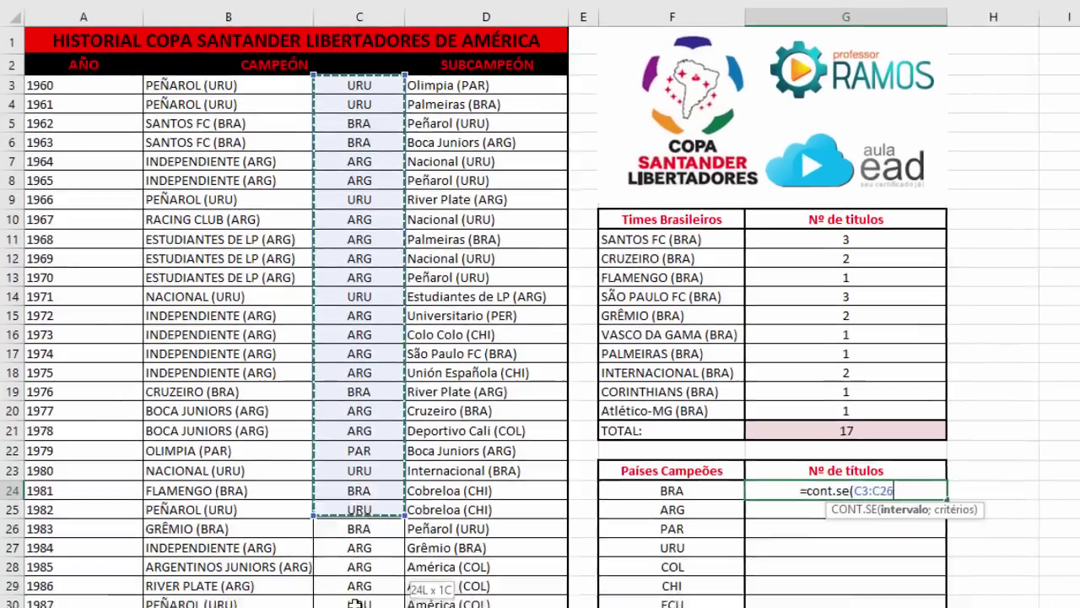
left_click_drag(356, 603, 253, 602)
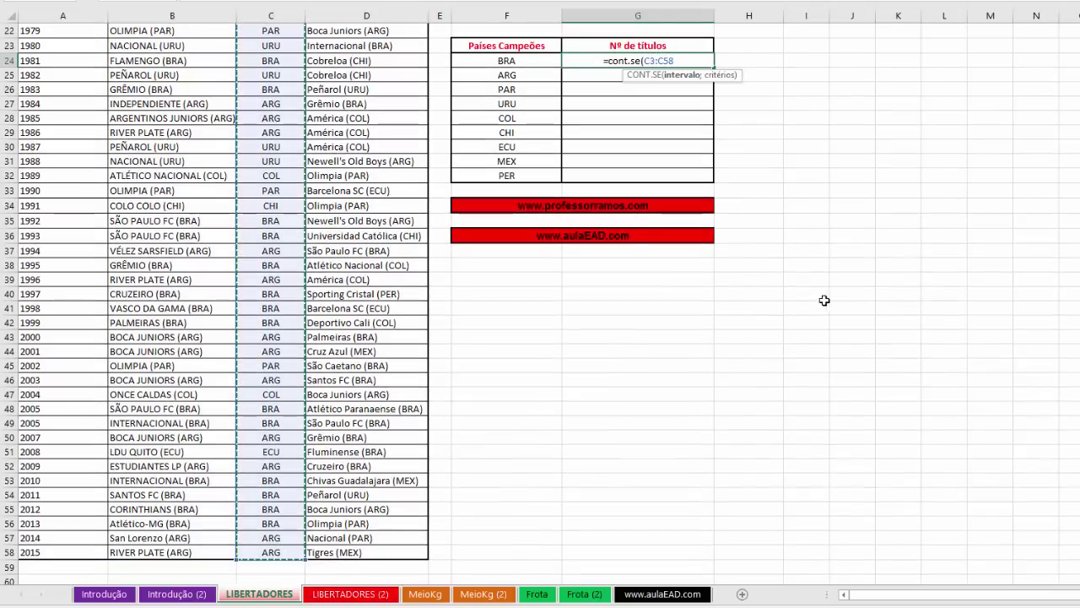
scroll(946, 228, "up", 3)
scroll(1078, 229, "up", 4)
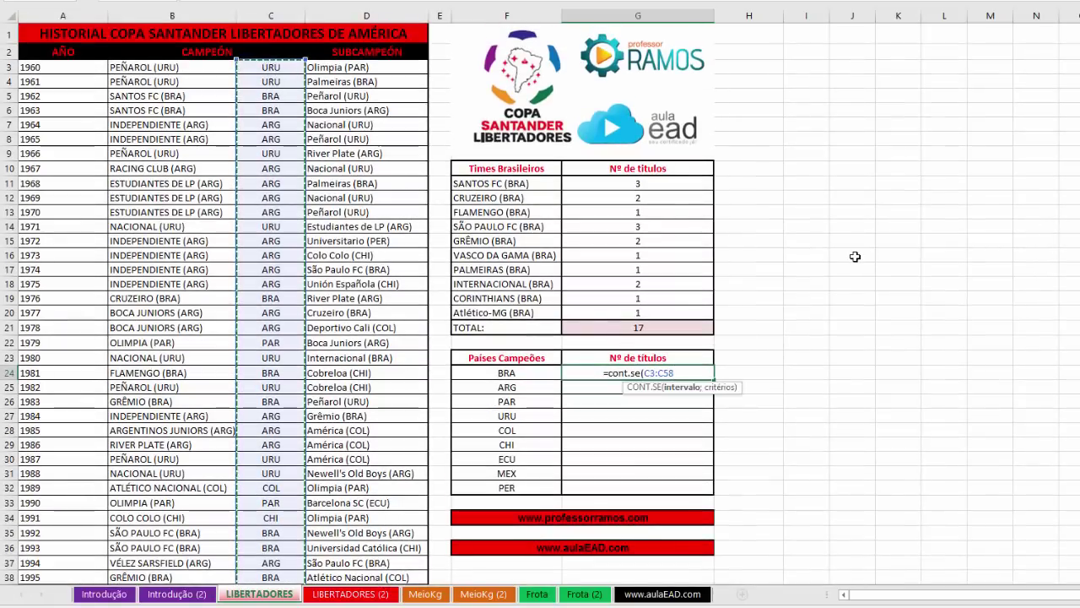
key("F4")
type("$C$58;")
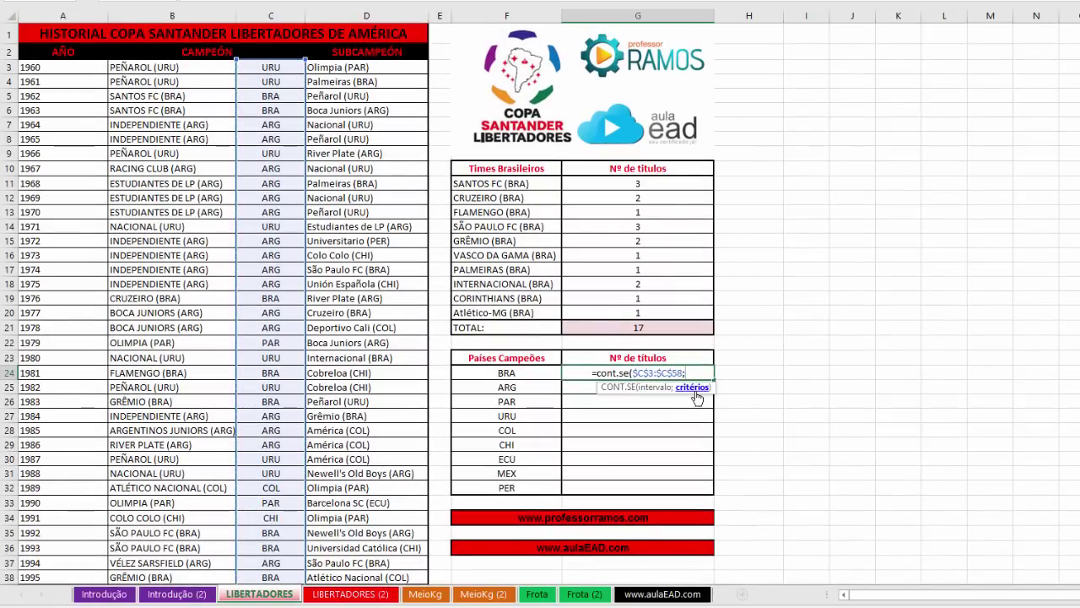
left_click(512, 372)
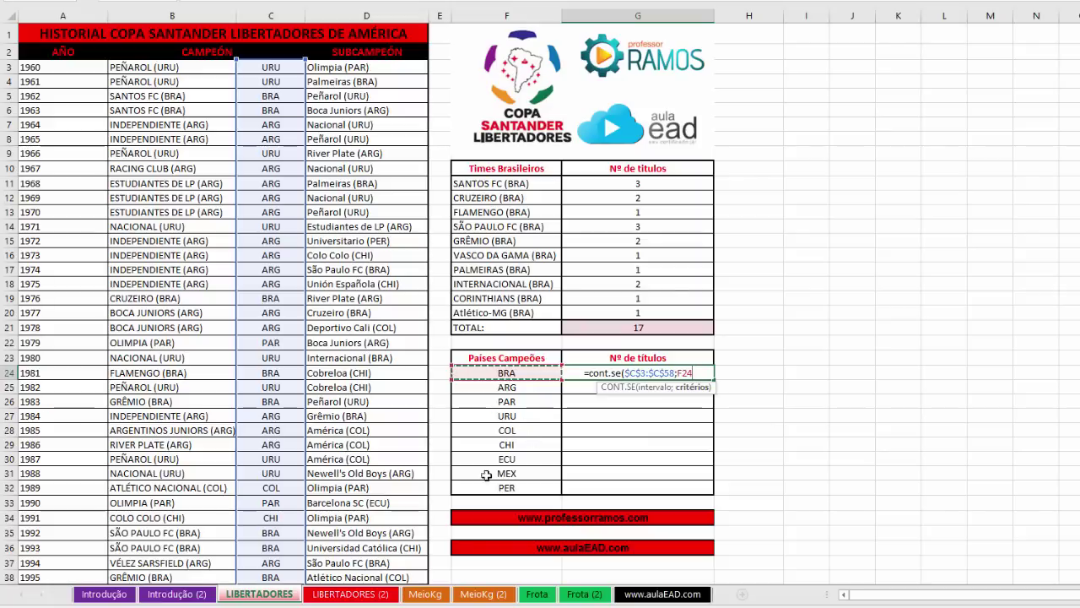
type(")")
key("Return")
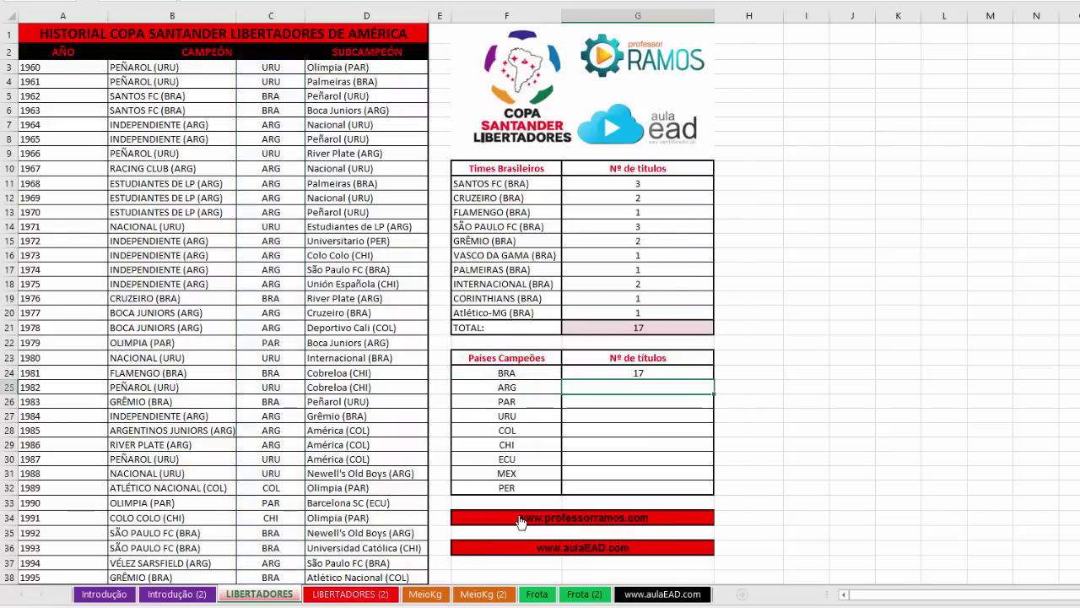
Copy BRA's count formula down the Países Campeões table to PER
left_click(669, 369)
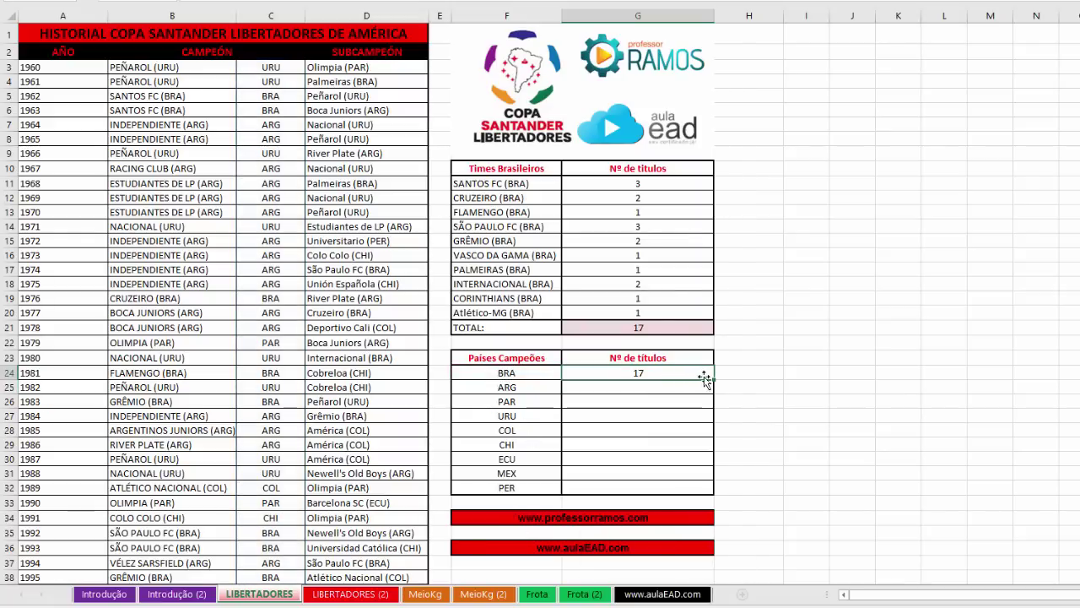
double_click(714, 380)
left_click(803, 451)
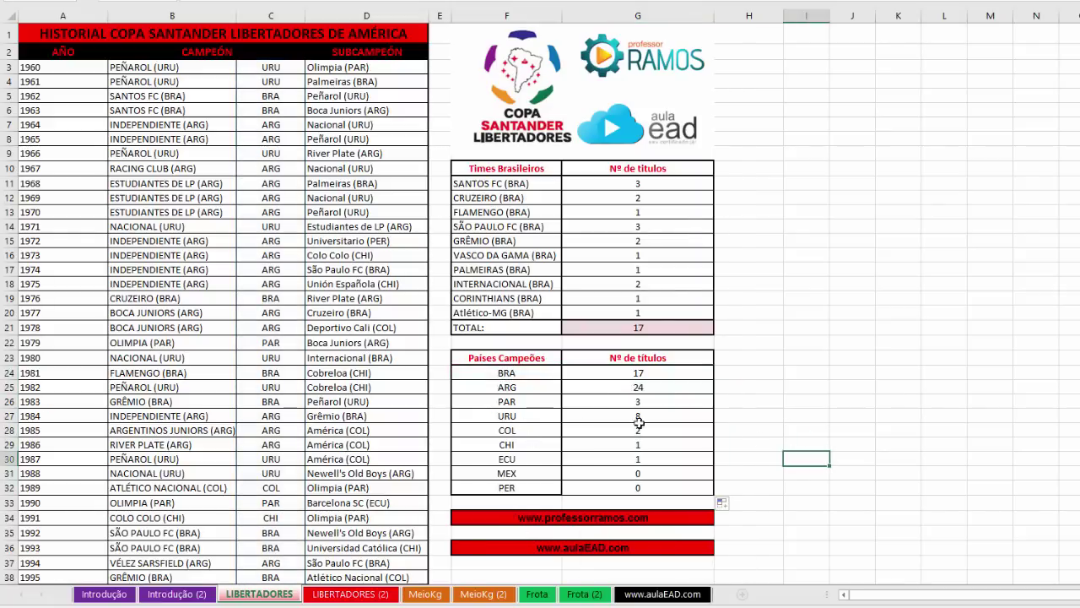
left_click_drag(499, 360, 642, 487)
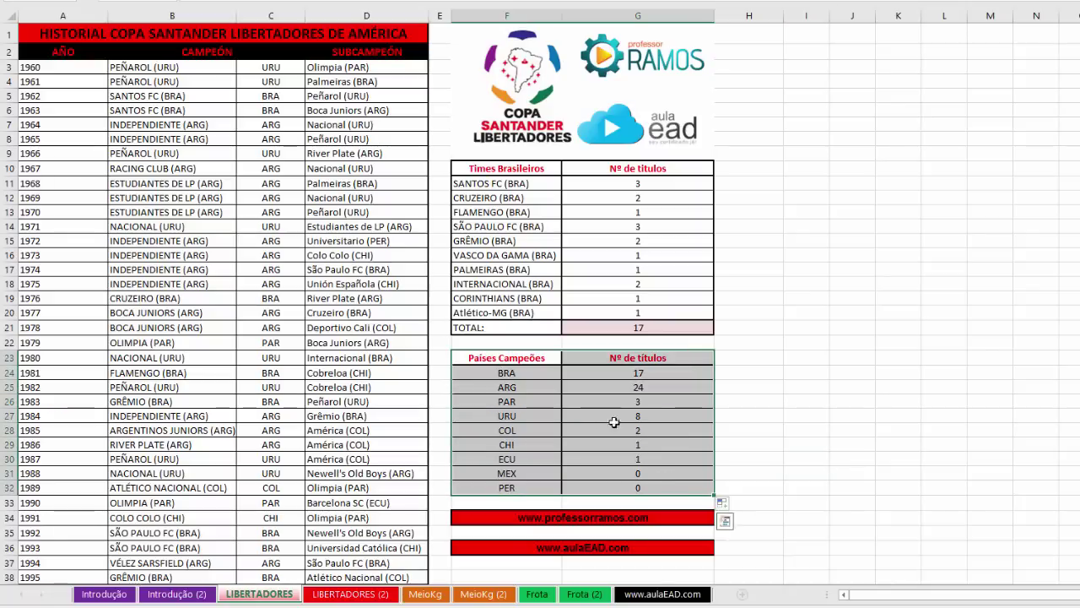
Check each country's count: ARG 24, PAR 3, URU 8, down to MEX and PER 0
left_click(898, 357)
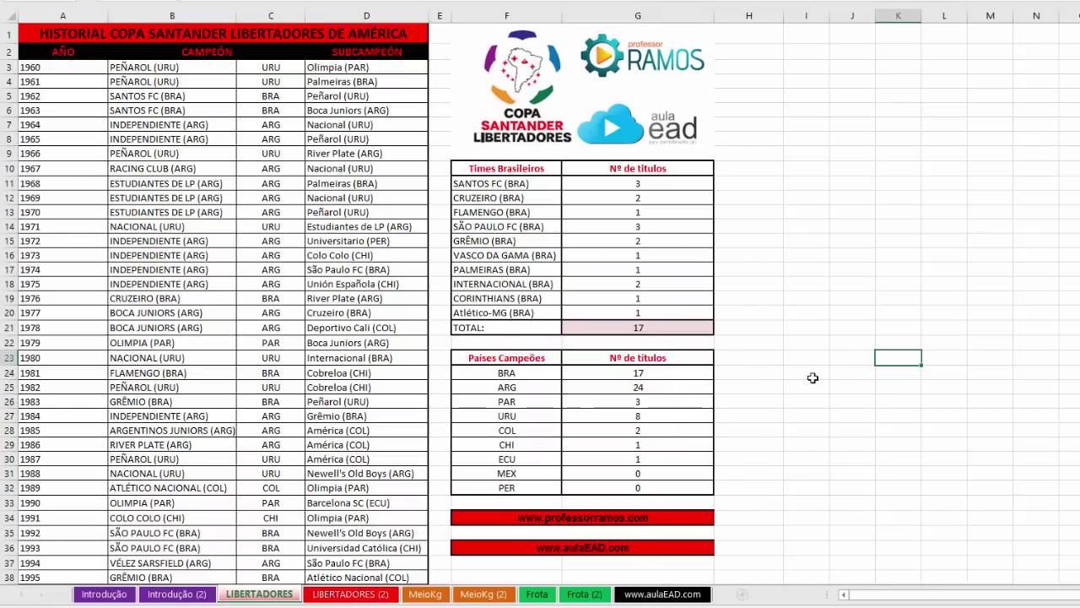
left_click(602, 371)
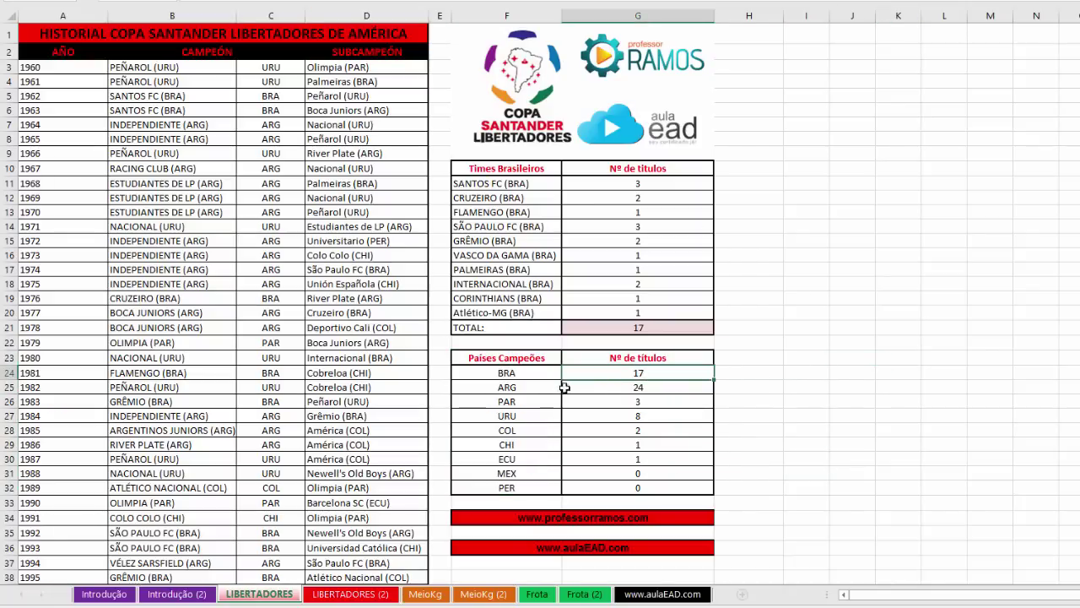
left_click(639, 387)
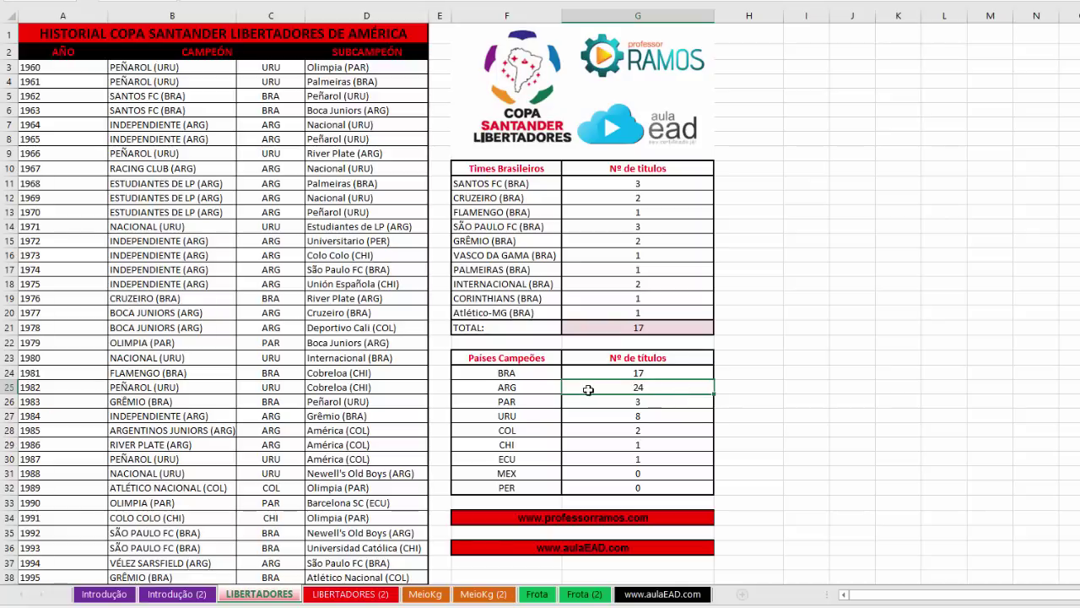
left_click(652, 406)
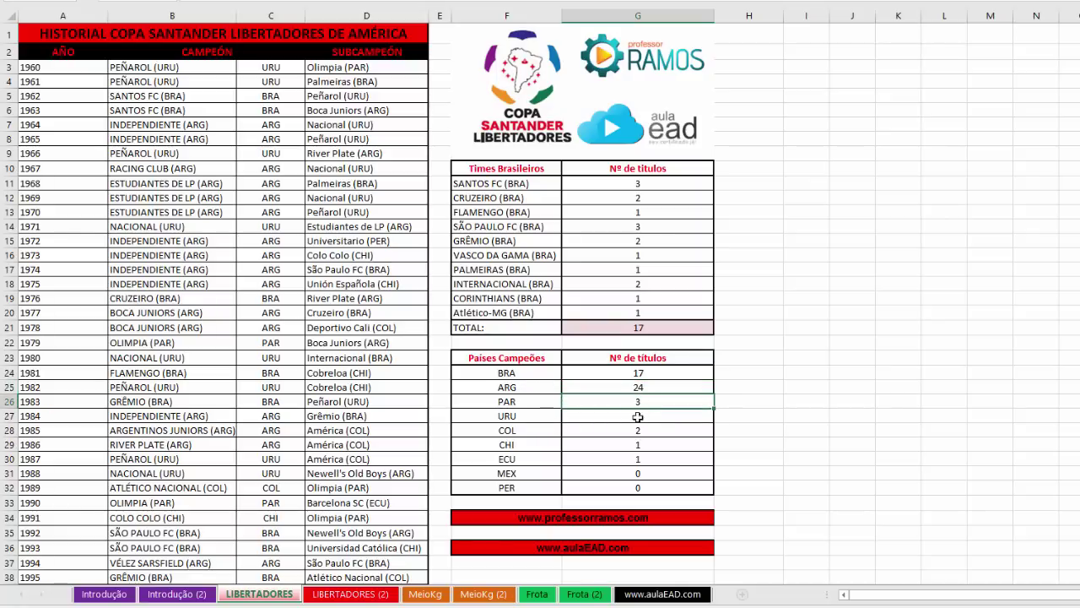
left_click(643, 417)
left_click(652, 427)
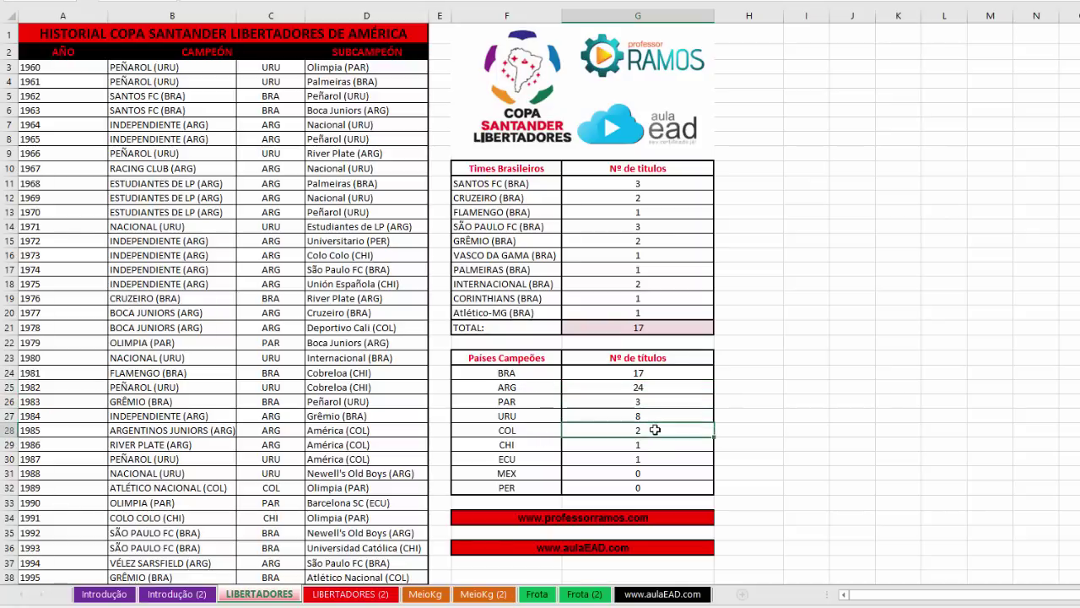
left_click(654, 447)
left_click(643, 463)
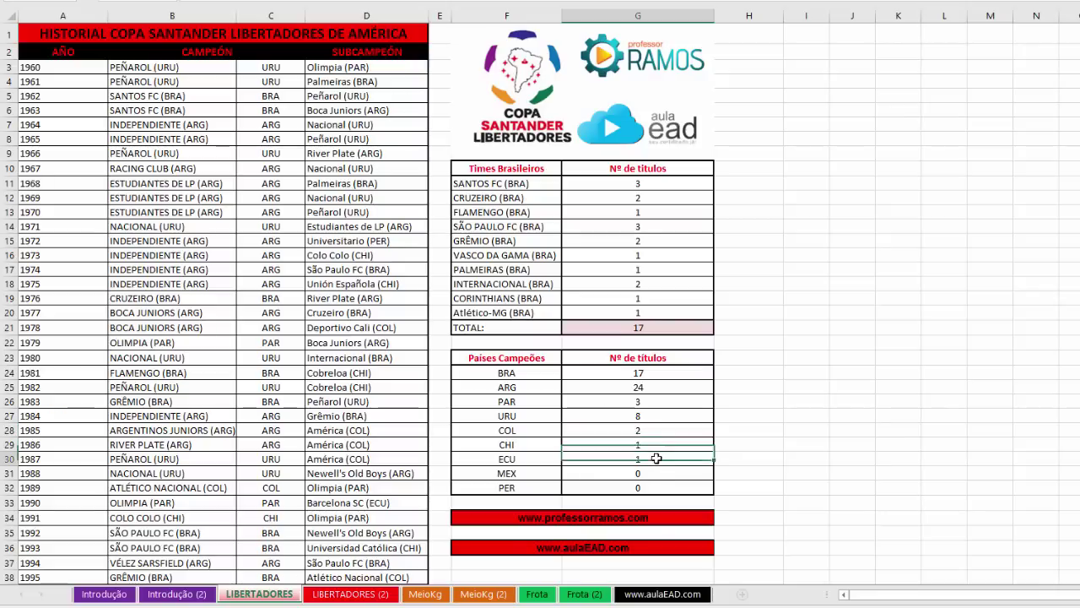
left_click(646, 474)
left_click(665, 490)
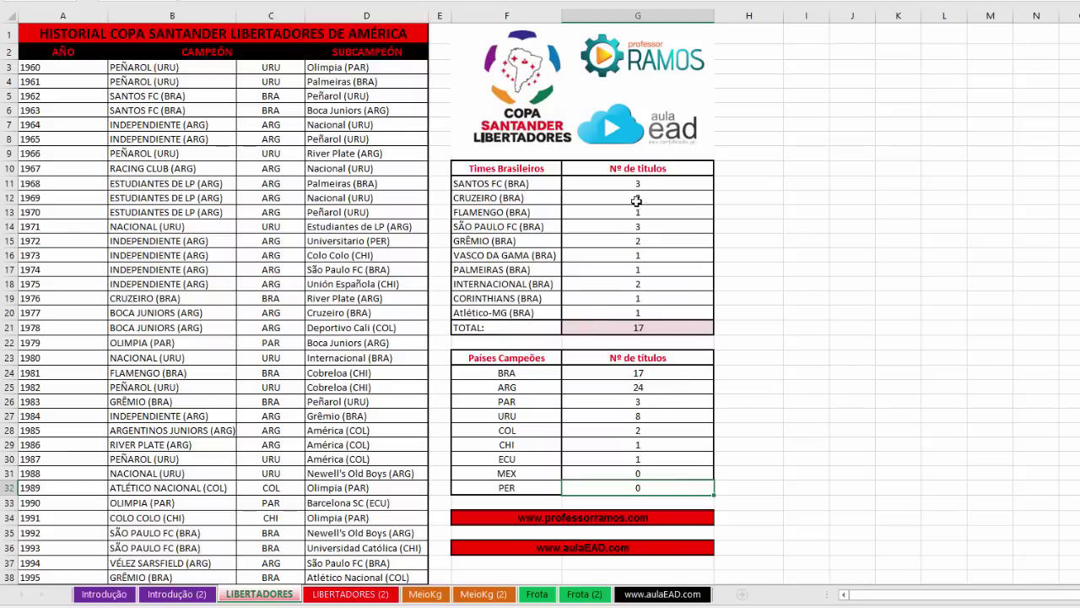
Apply red gradient data bars to the Brazilian title counts G11:G20
left_click_drag(638, 184, 643, 314)
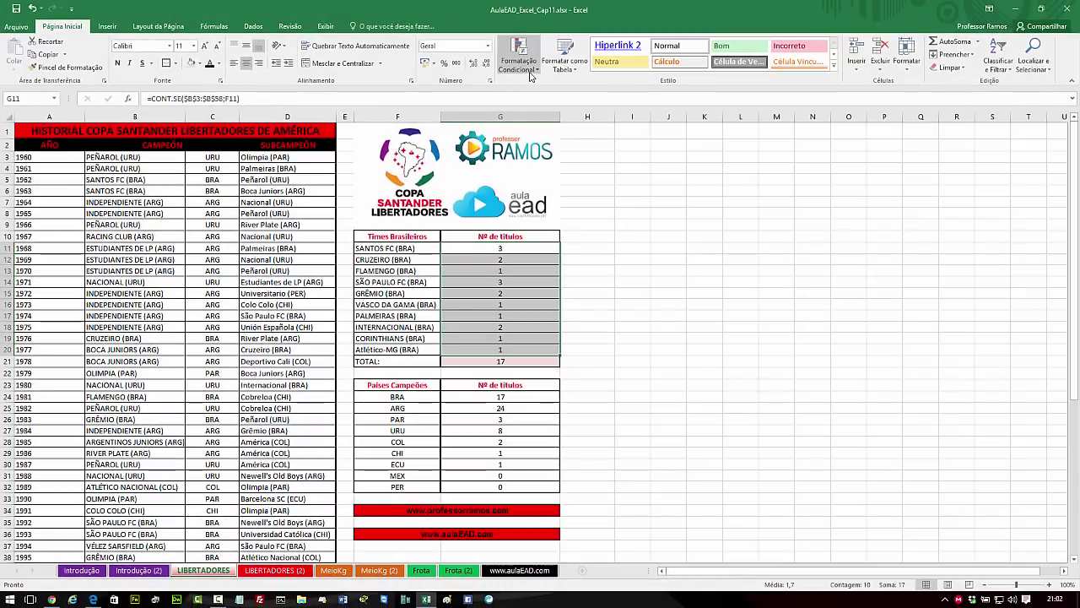
left_click(531, 75)
mouse_move(553, 138)
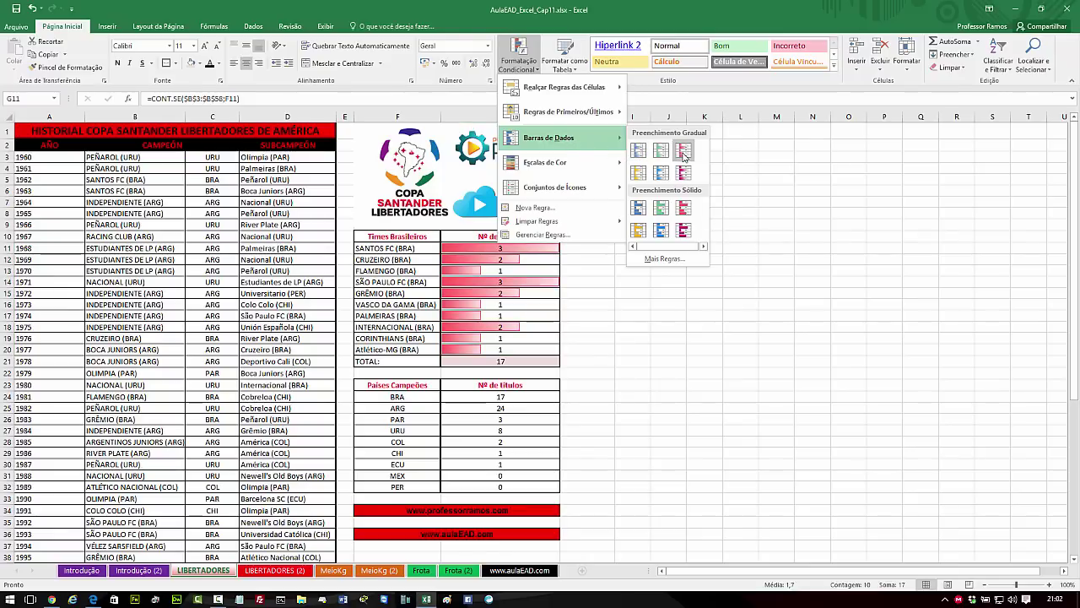
left_click(684, 155)
left_click(677, 304)
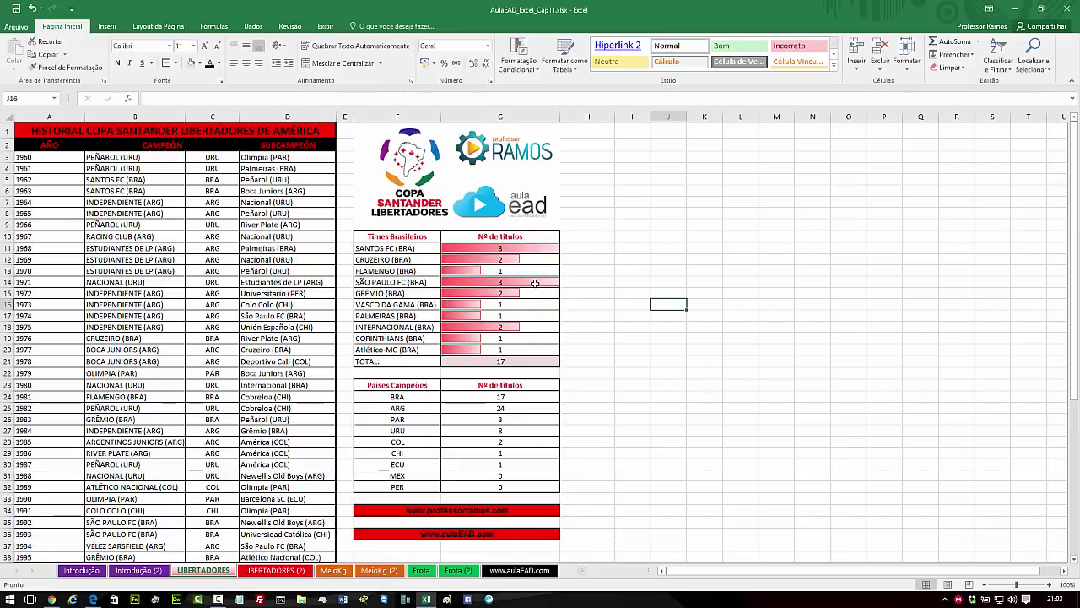
left_click_drag(519, 397, 521, 487)
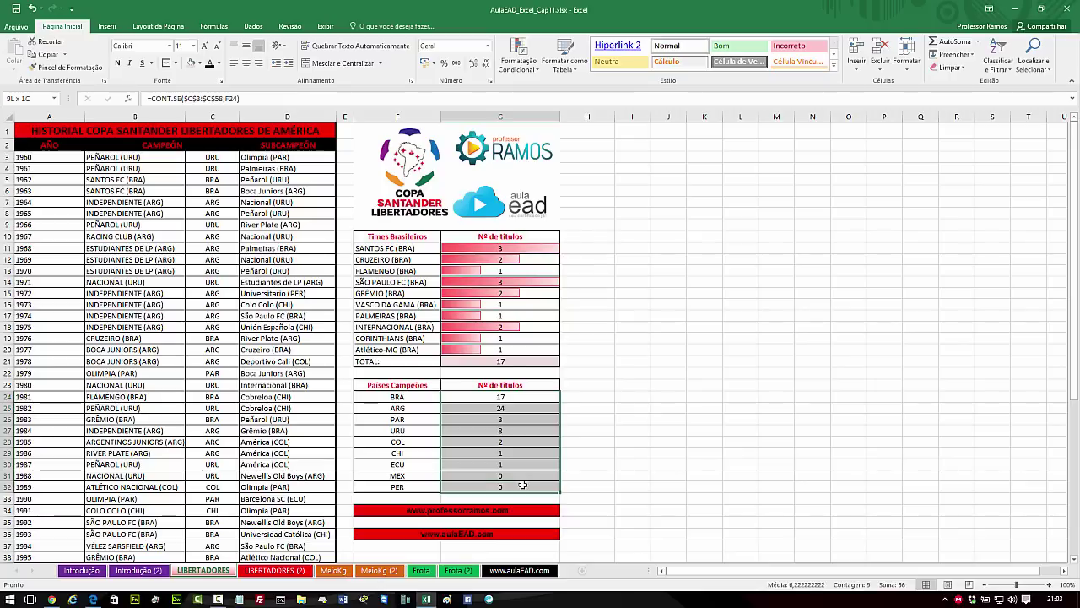
Apply red gradient data bars to the country title counts G24:G32
left_click(519, 59)
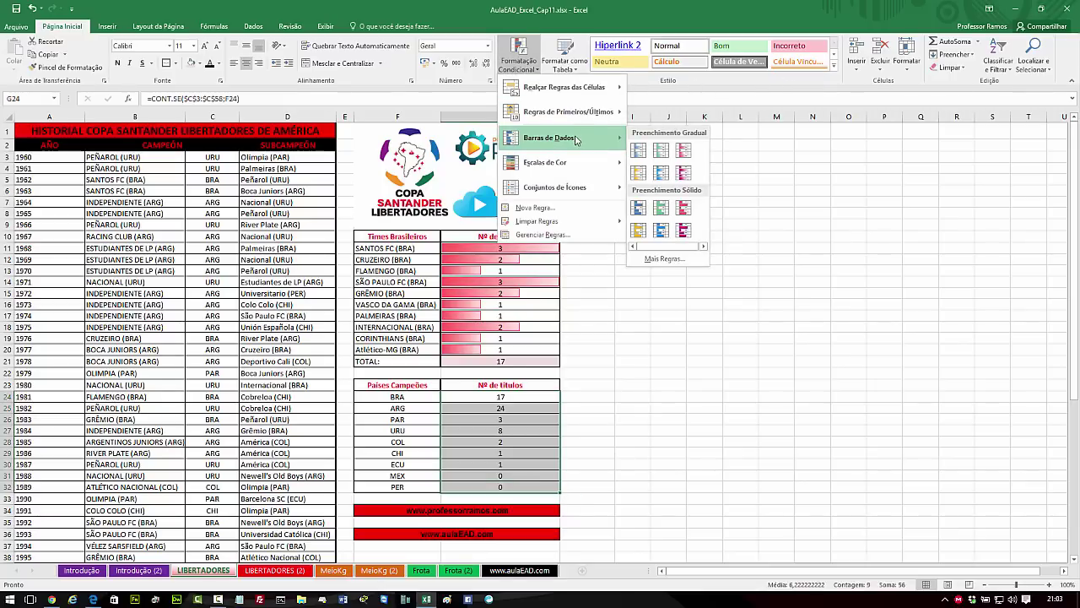
left_click(685, 158)
left_click(740, 304)
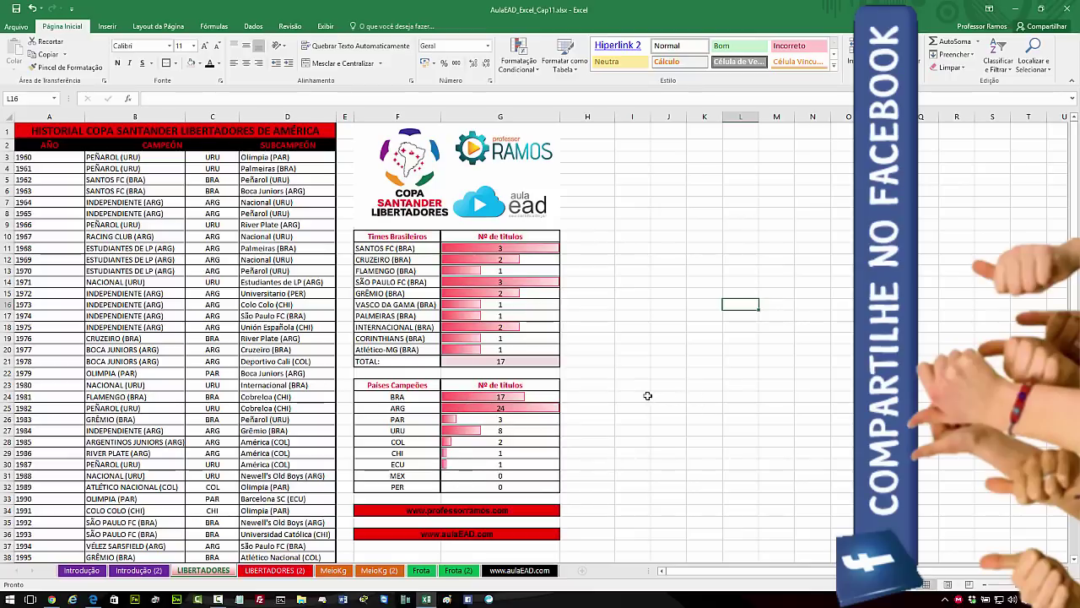
Inspect the SANTOS FC count formula without changing it, then go to the MeioKg sheet
double_click(522, 256)
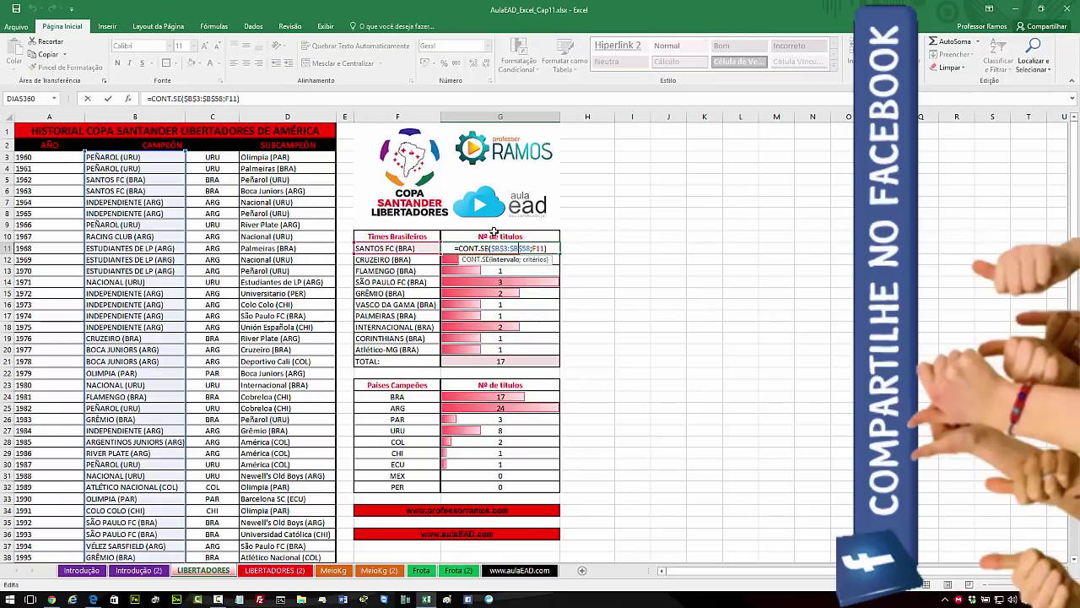
key("Escape")
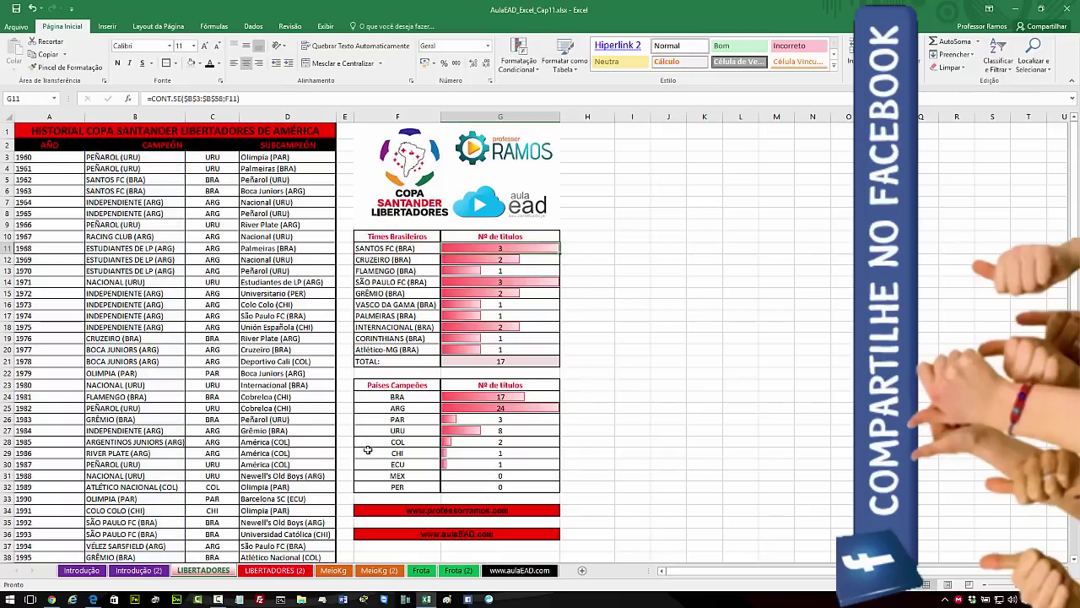
left_click(341, 571)
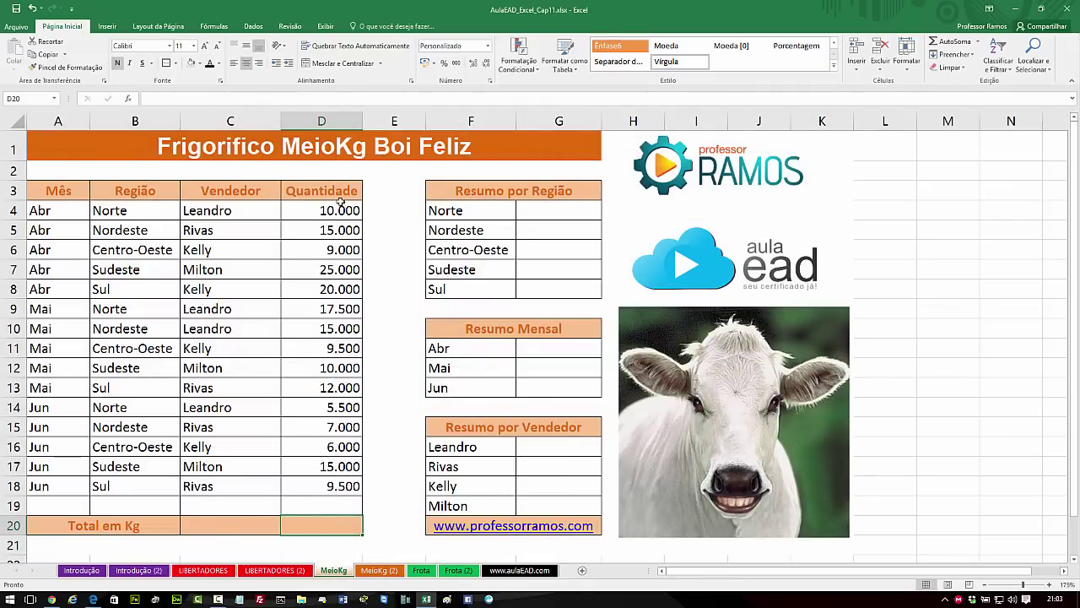
Enter =SOMASE($B$4:$B$18;F4;$D$4:$D$18) in G4, giving Norte 33.000
left_click(525, 211)
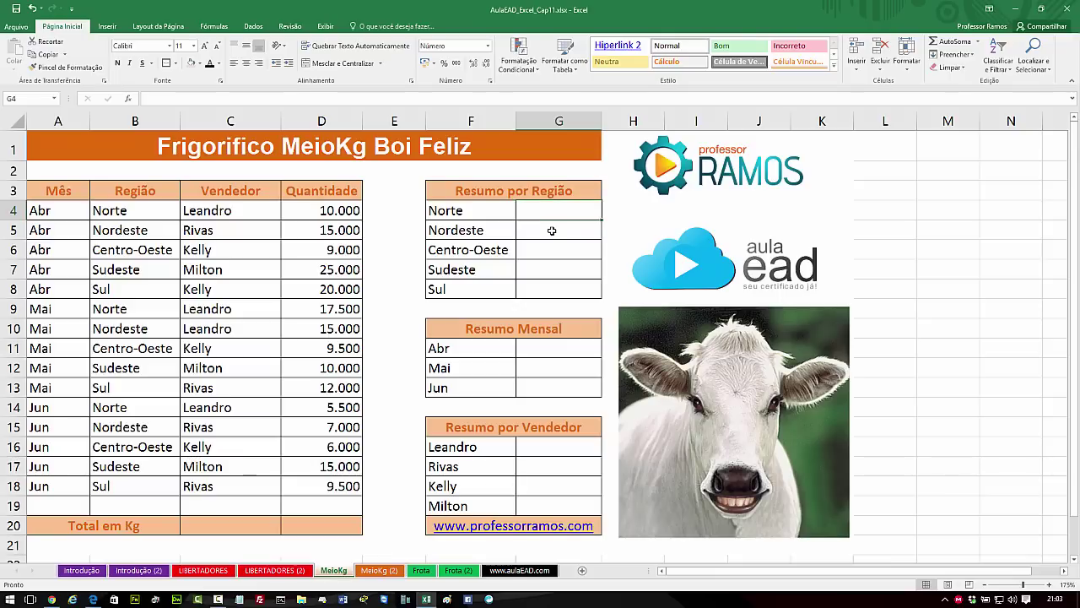
type("=somas")
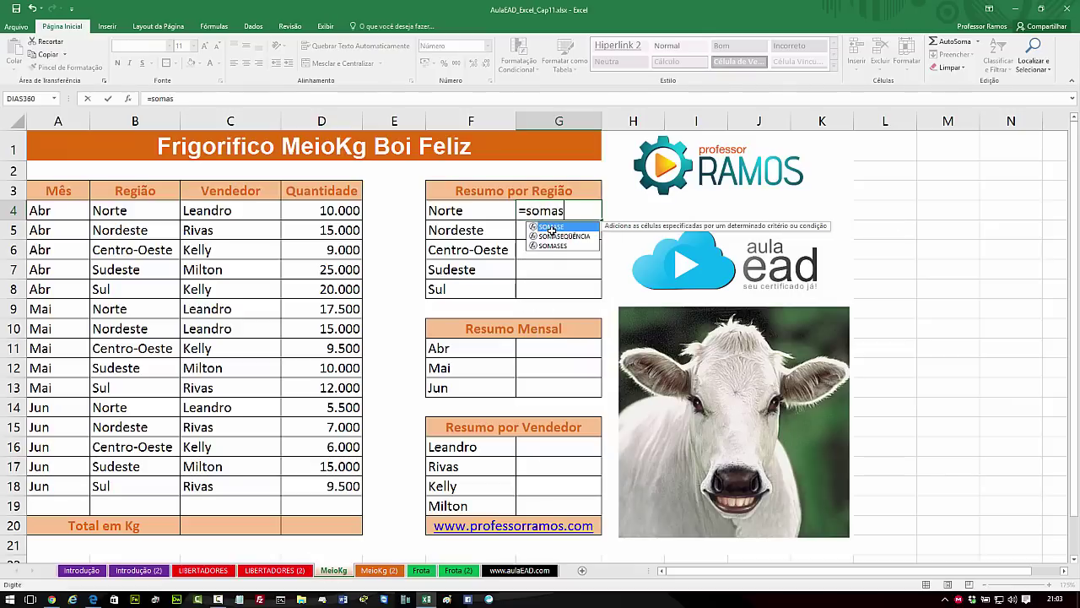
type("e(")
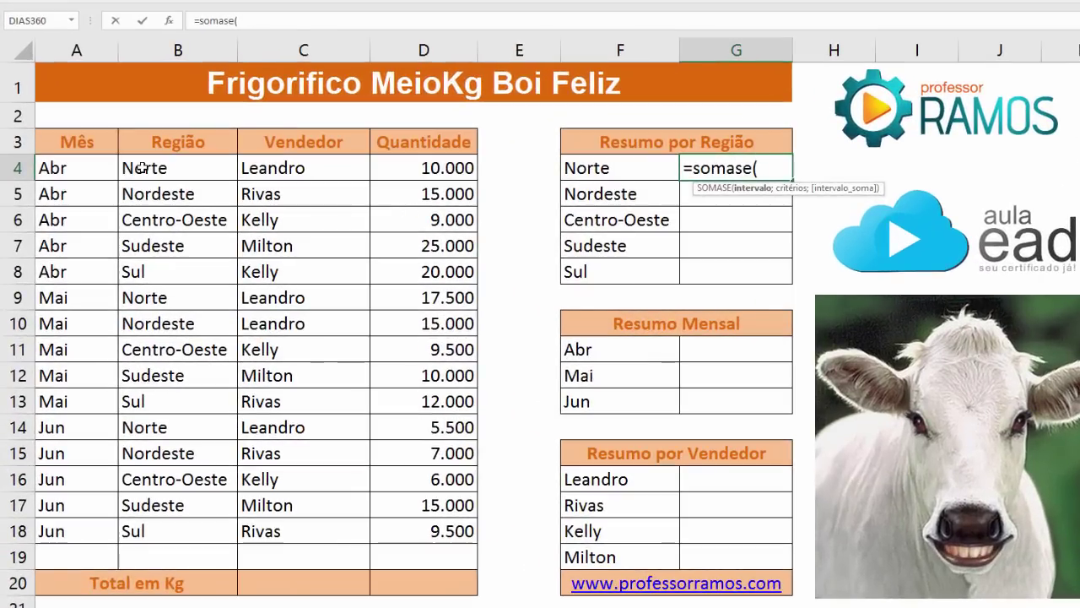
left_click(143, 168)
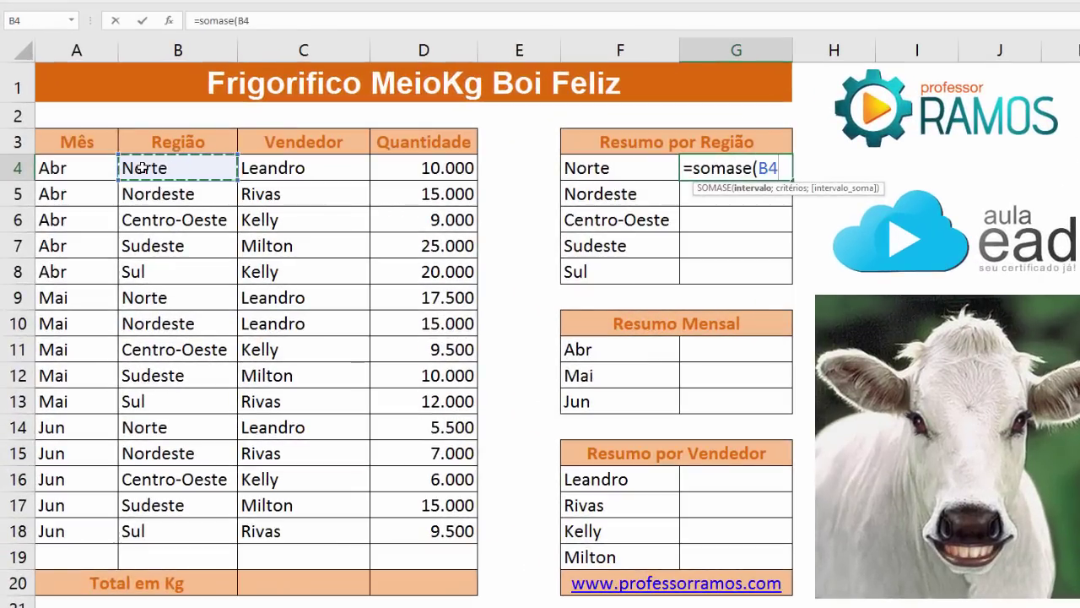
left_click_drag(142, 168, 166, 531)
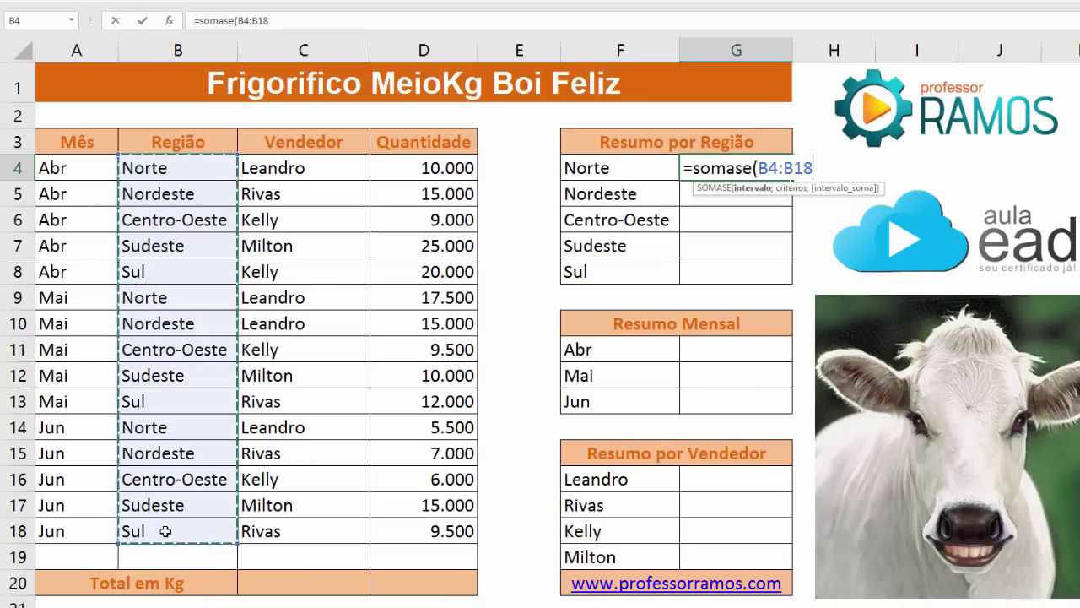
key("F4")
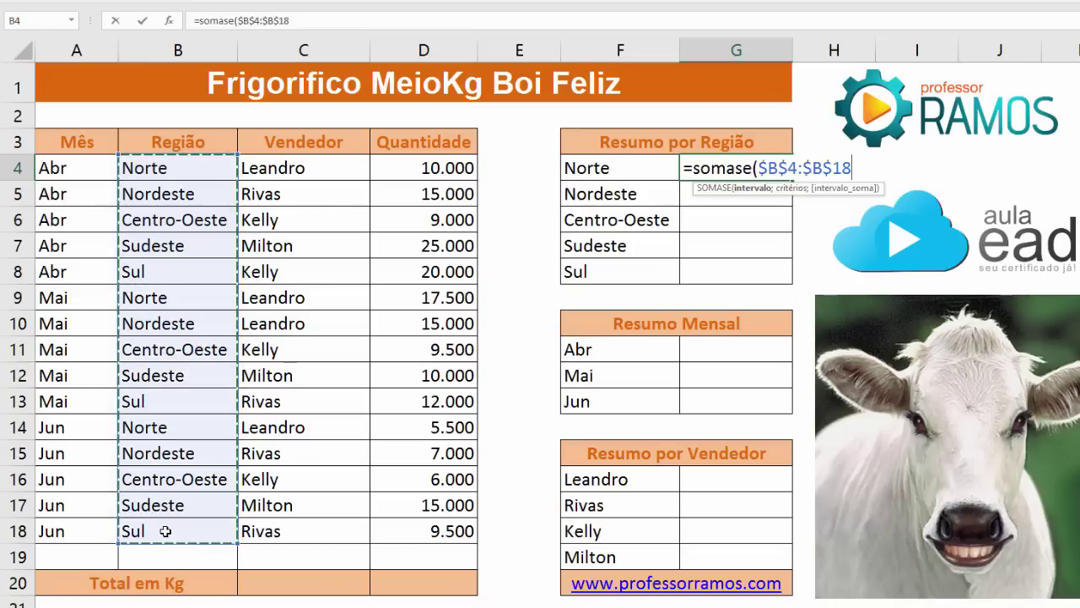
type(";")
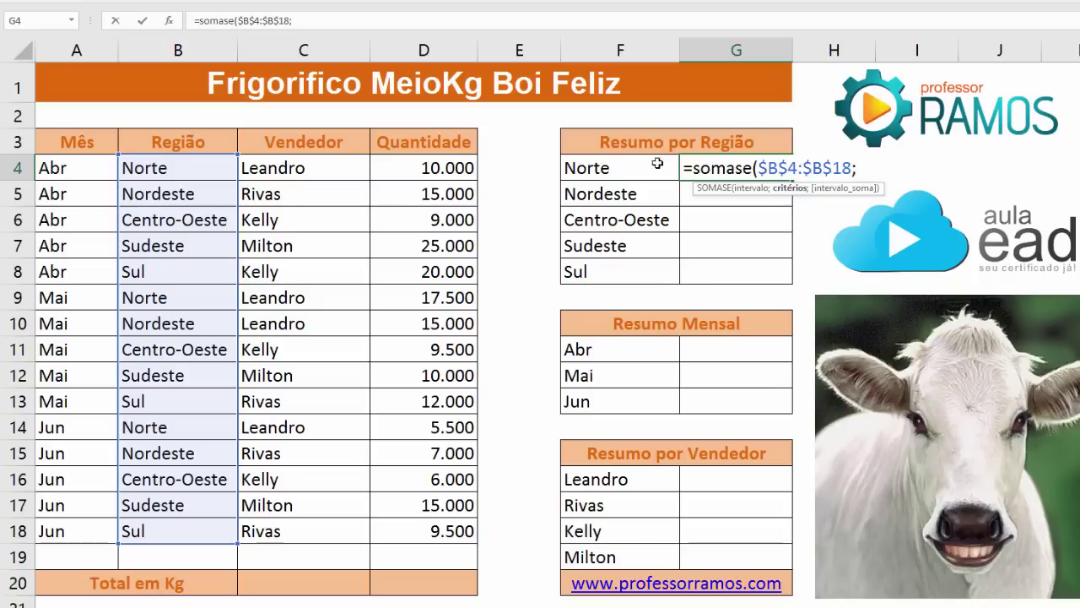
left_click(619, 169)
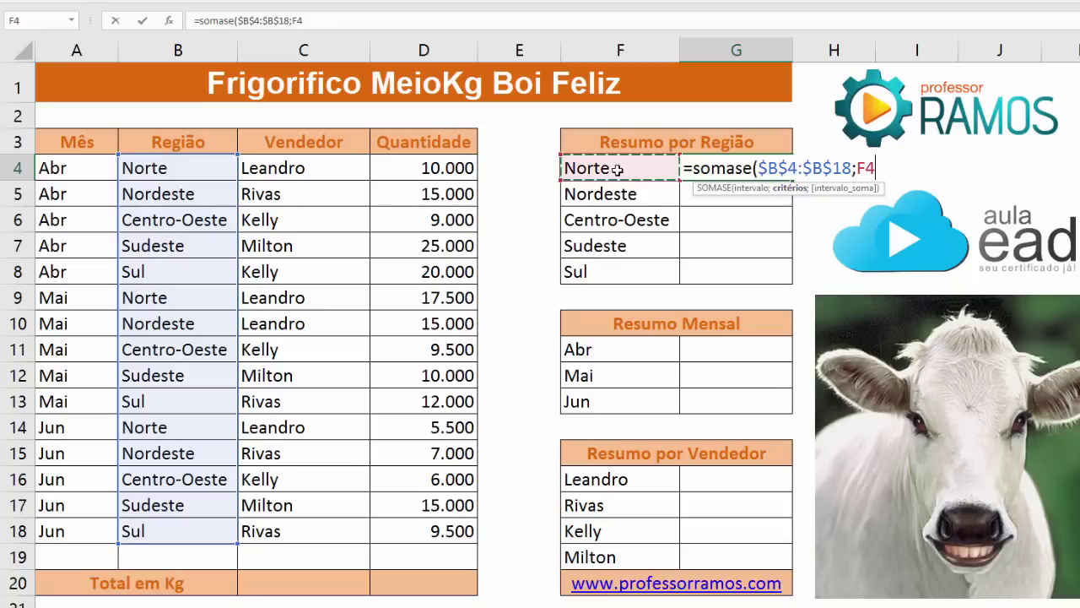
type(";")
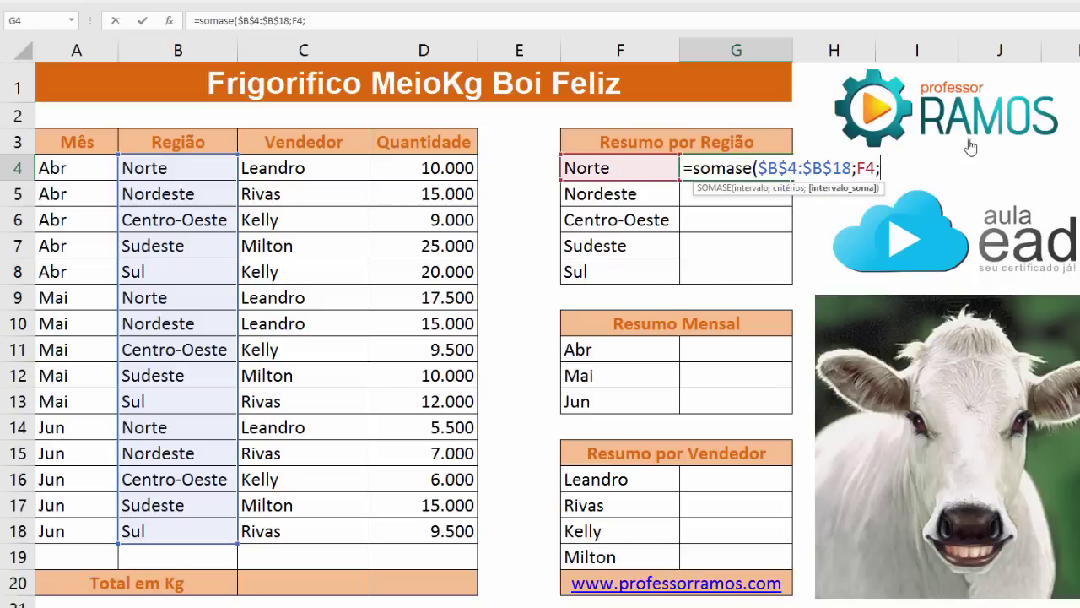
left_click_drag(440, 167, 447, 525)
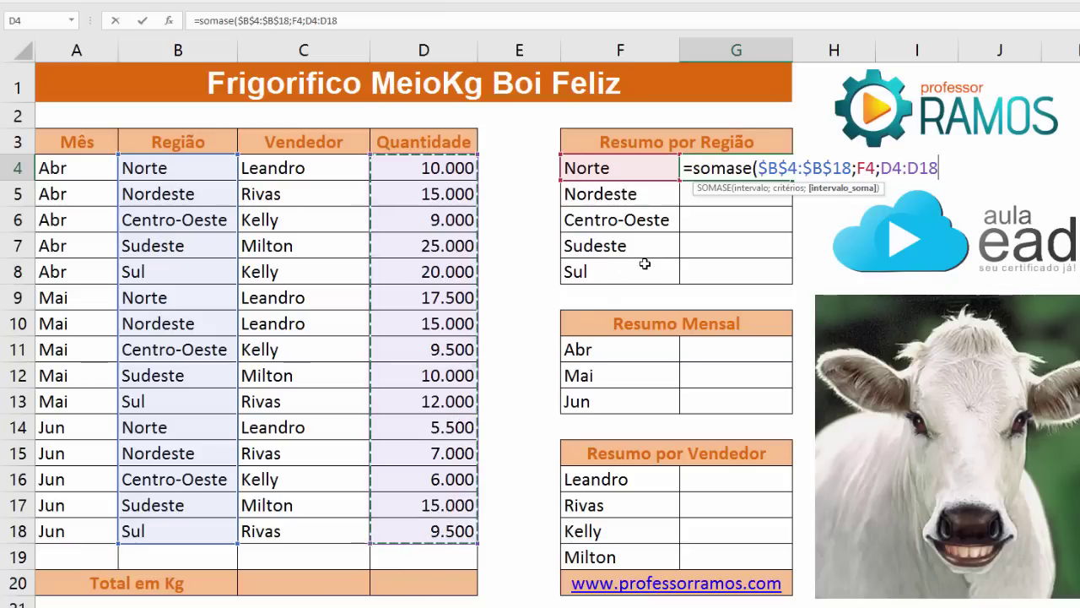
key("F4")
key("Return")
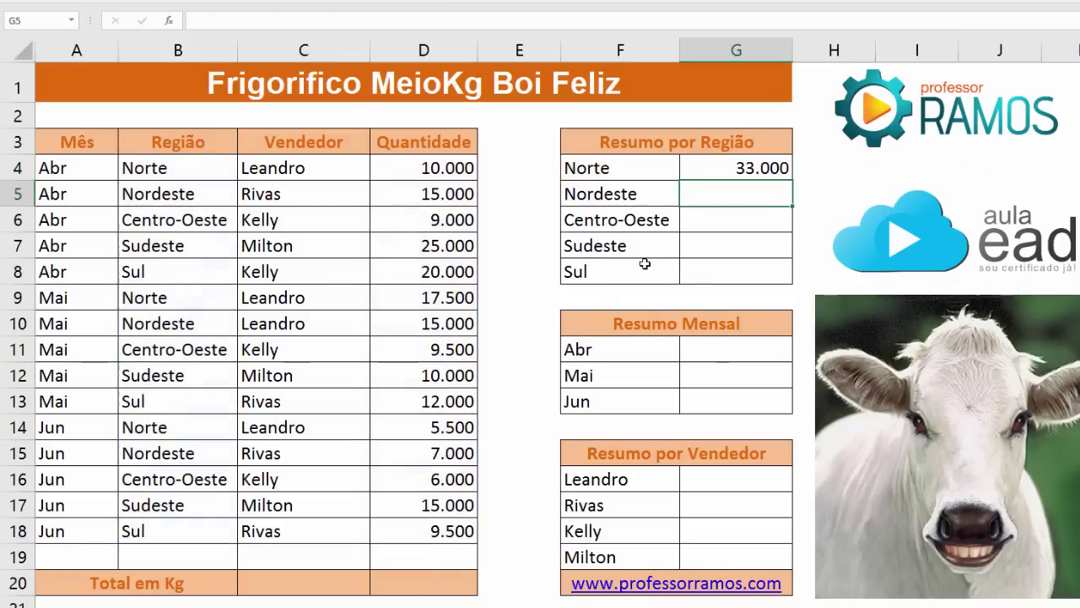
left_click(775, 168)
Copy the Norte formula down to all regions and check each, Sul showing 41.500
double_click(793, 180)
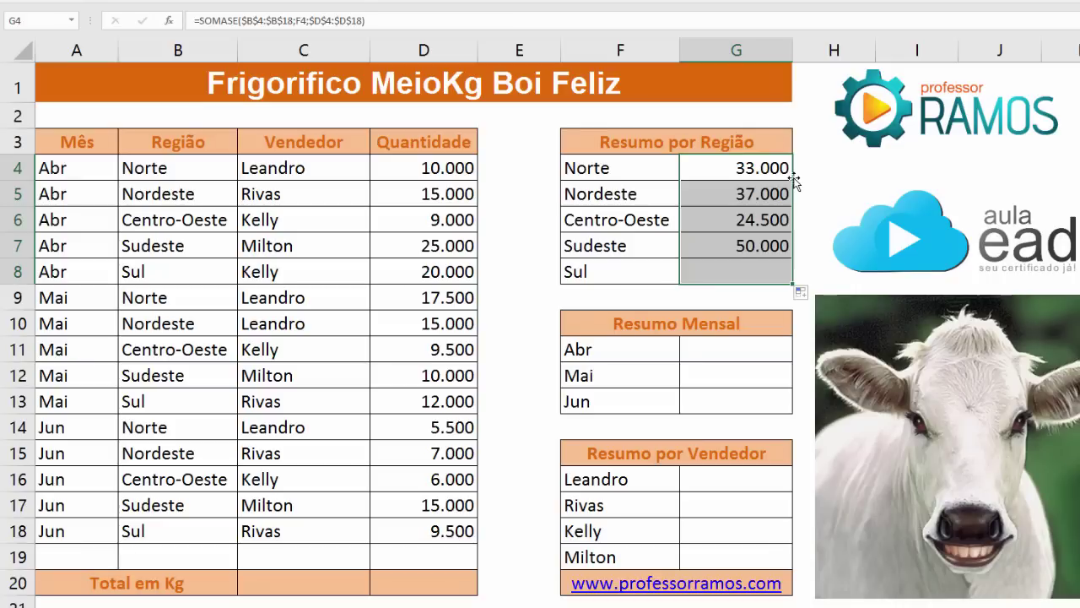
left_click(745, 169)
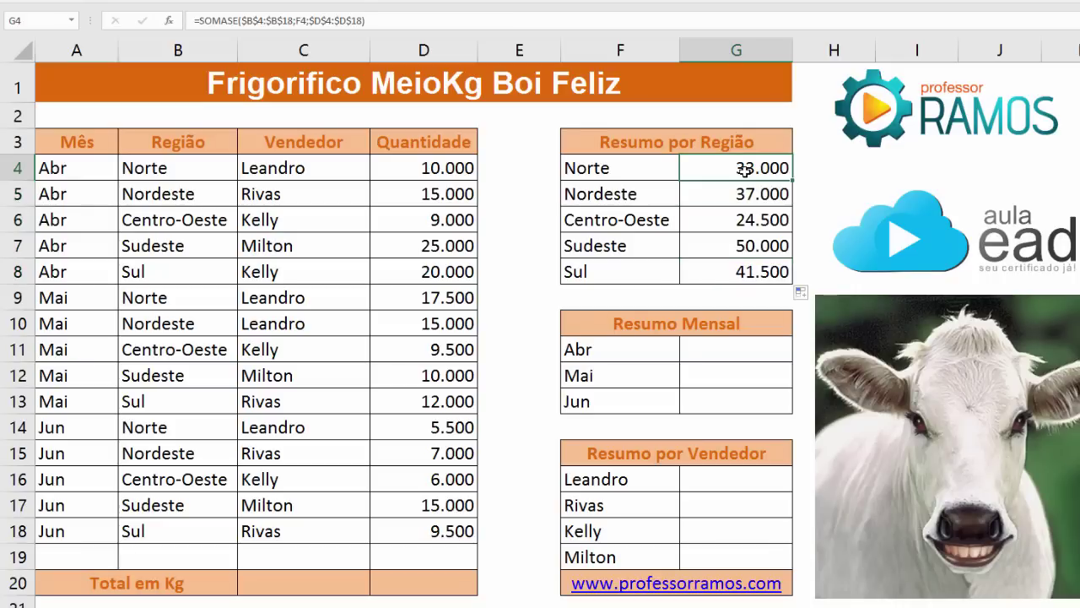
left_click(740, 194)
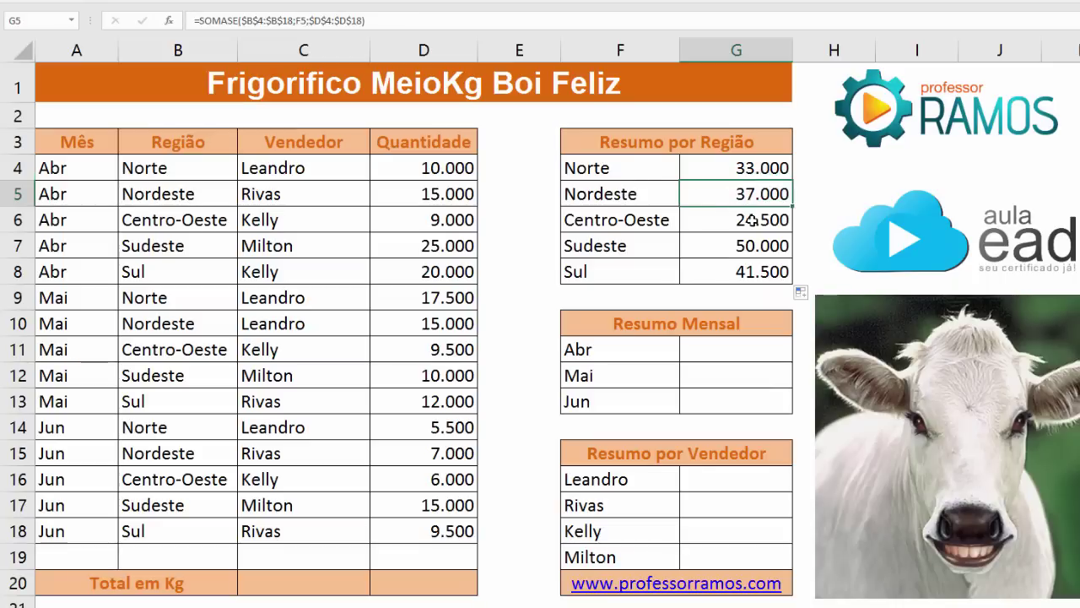
left_click(754, 220)
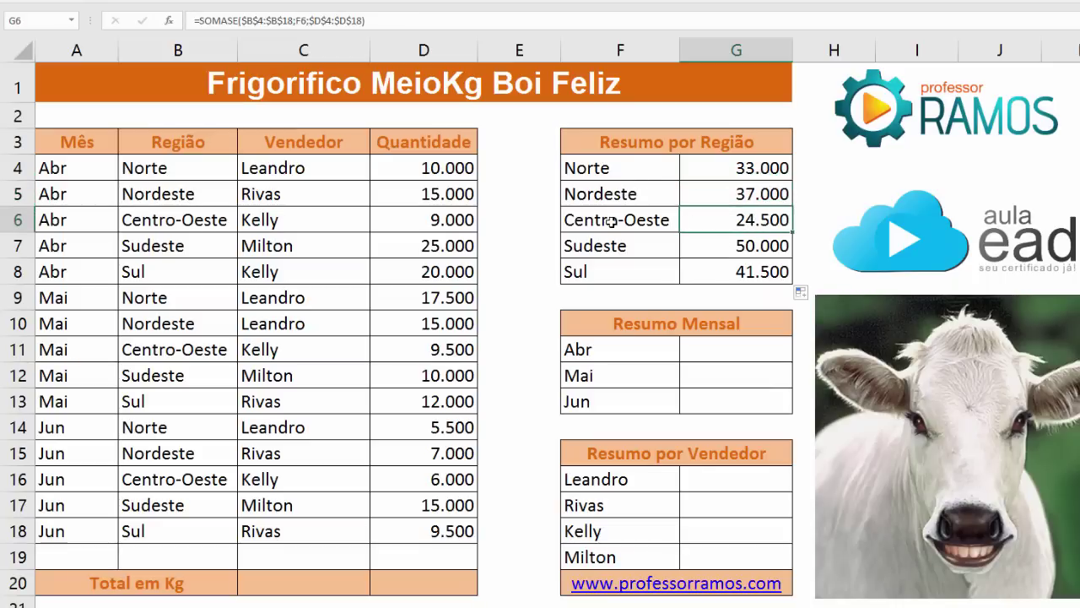
left_click(748, 242)
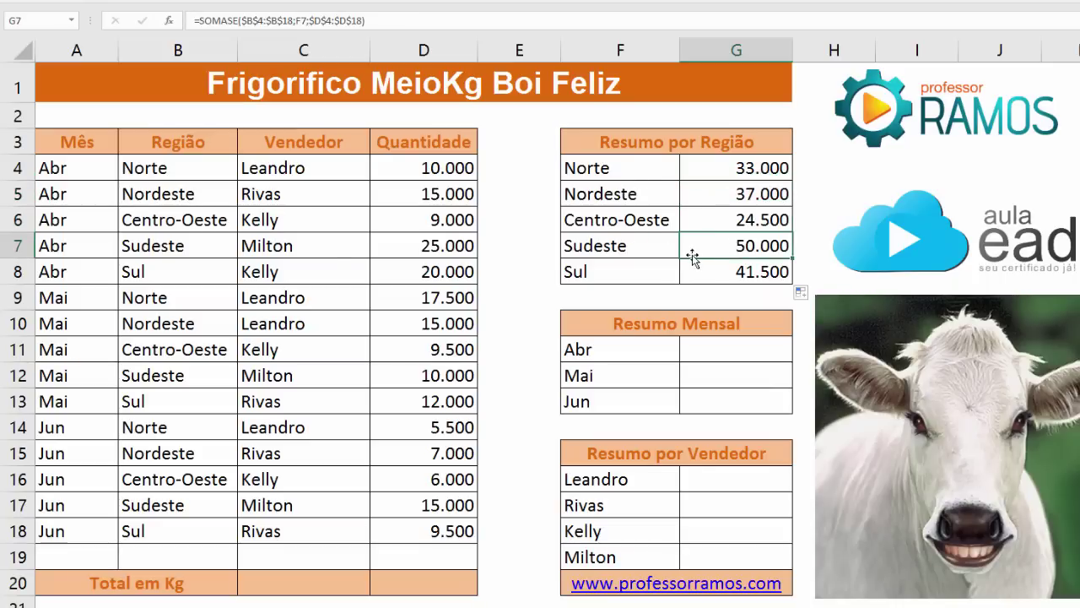
left_click(743, 272)
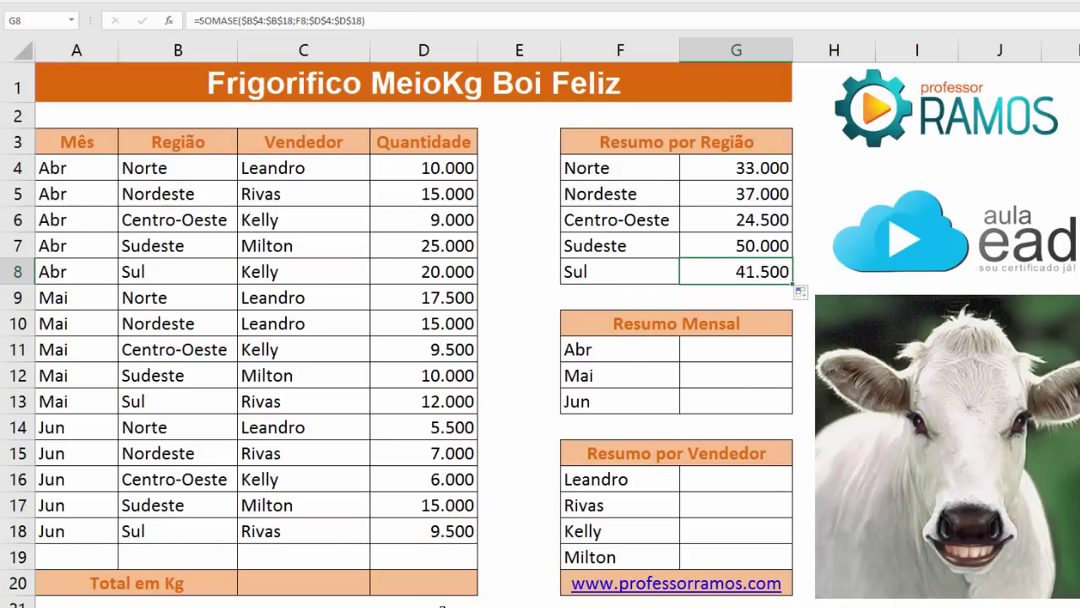
Make the Total em Kg cell D20 sum quantities D4:D18
left_click(431, 583)
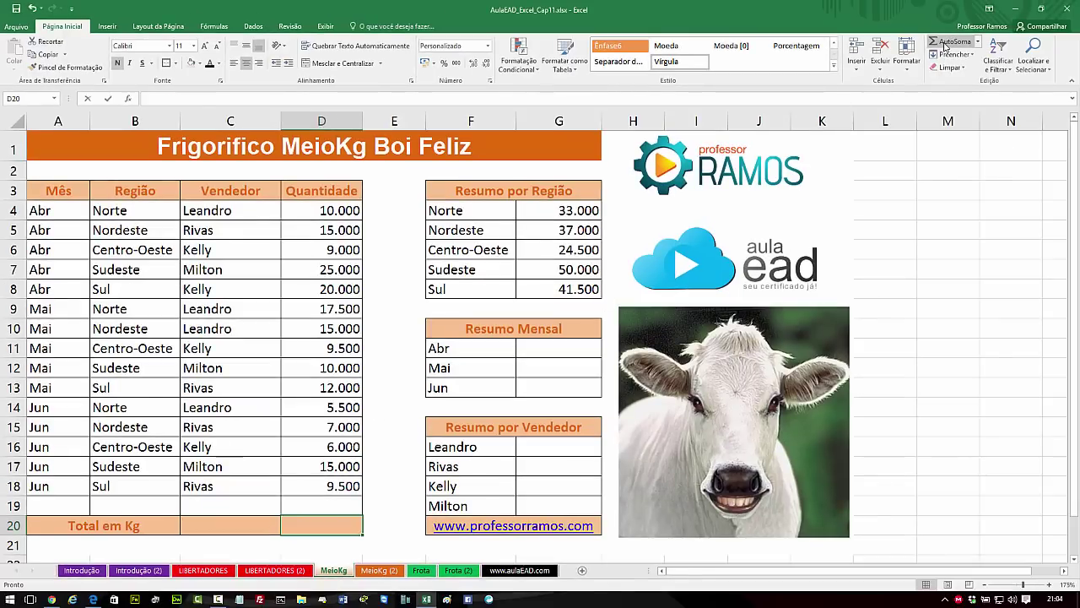
left_click(937, 40)
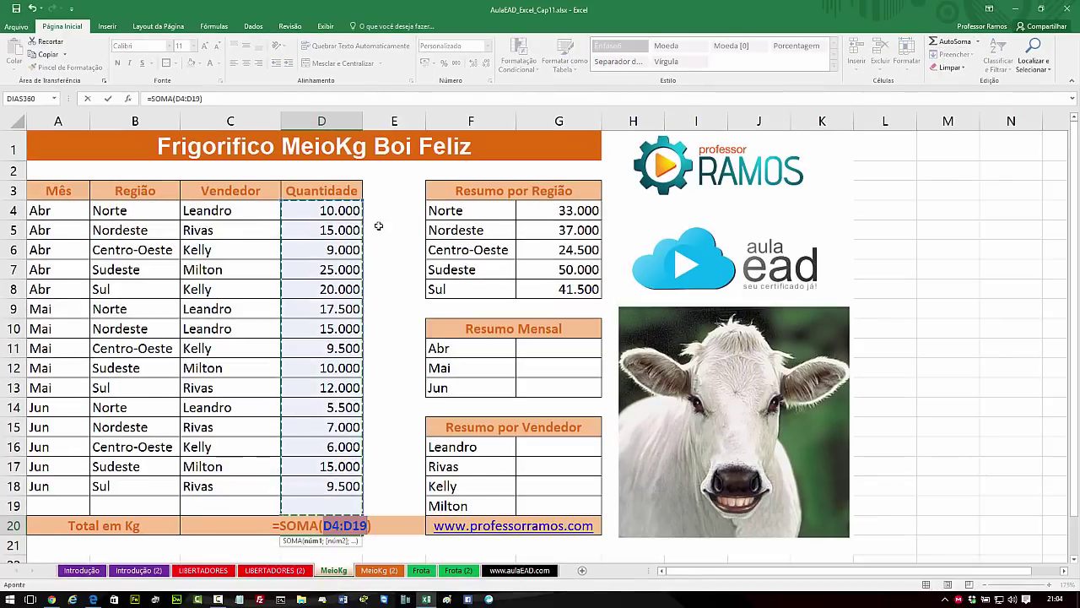
left_click_drag(338, 214, 329, 486)
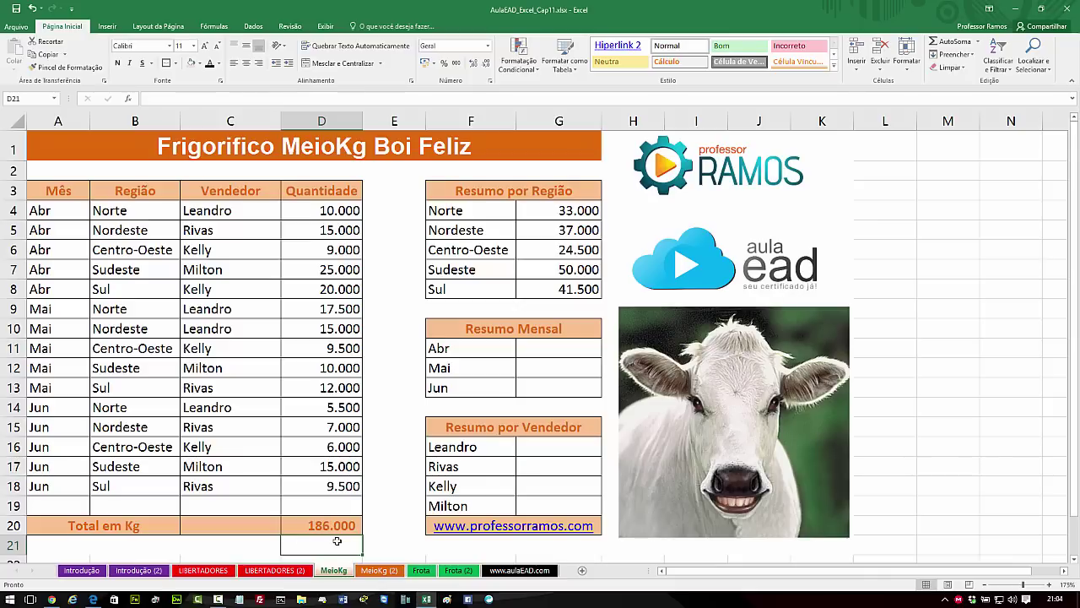
Put =SOMA(G4:G8) in F9, giving 186.000, and compare it with D20
left_click(565, 306)
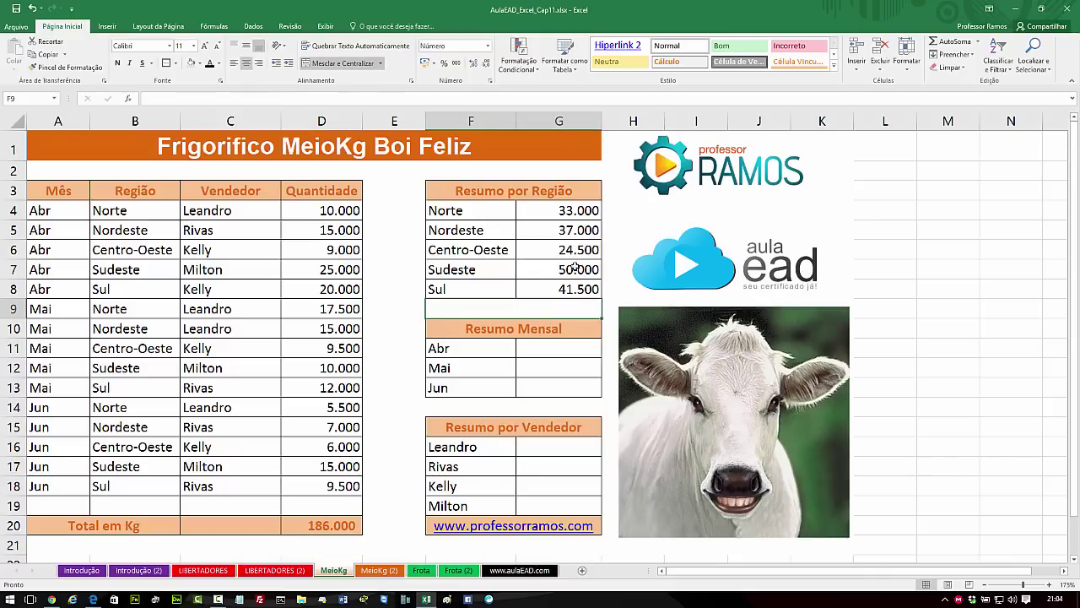
left_click(947, 40)
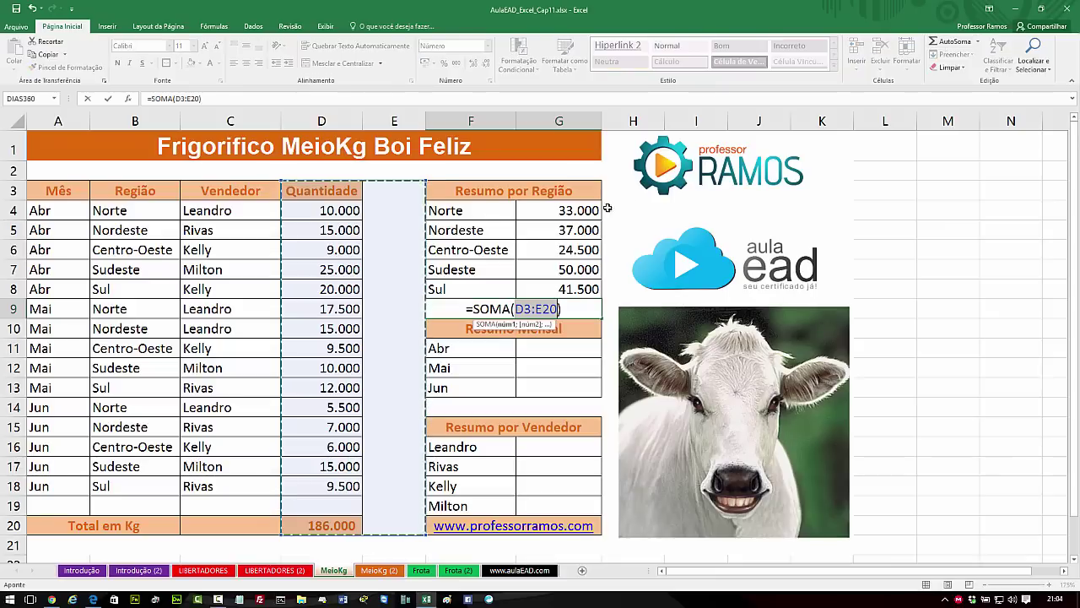
left_click_drag(578, 211, 580, 281)
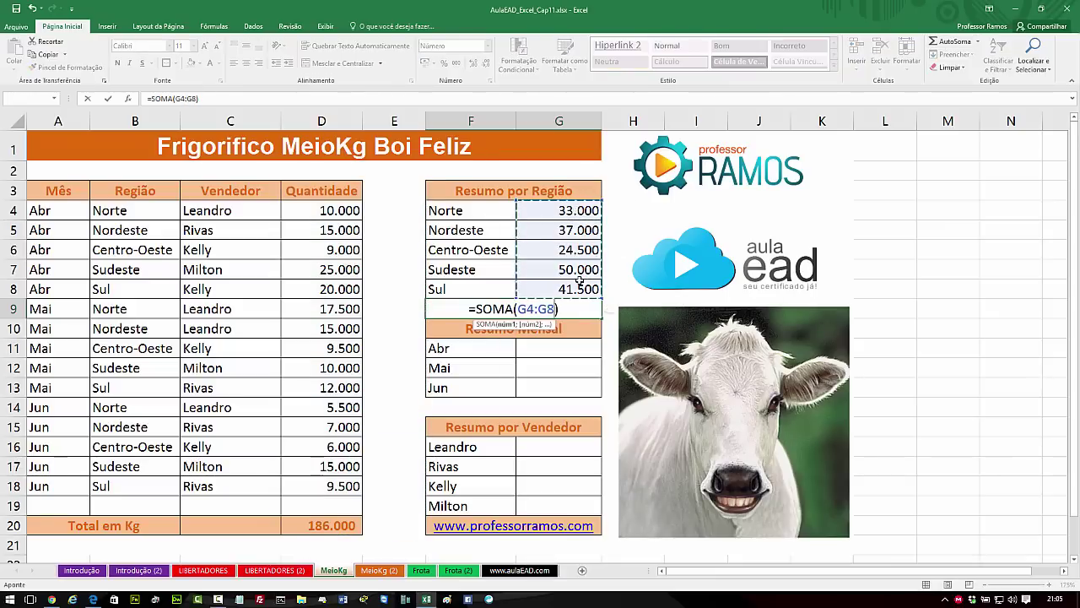
key("Return")
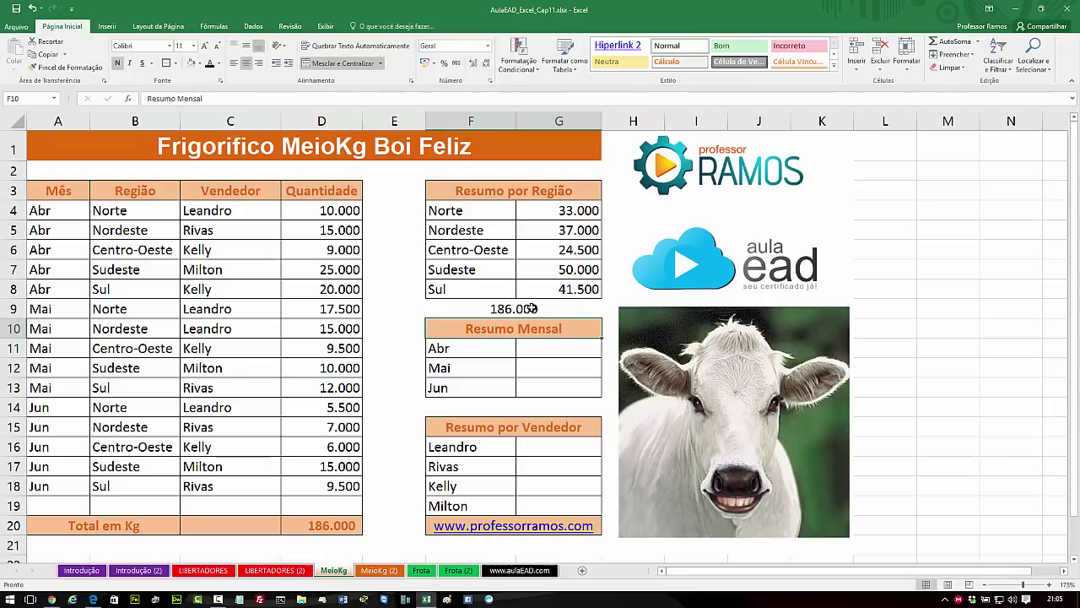
left_click(533, 309)
left_click(332, 525)
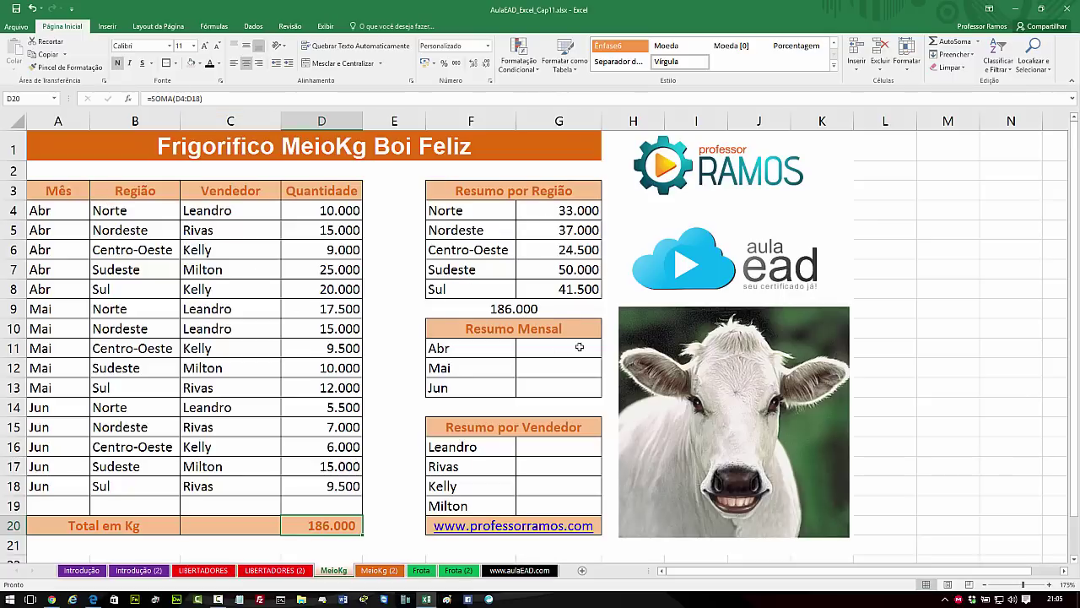
Enter =SOMASE($A$4:$A$18;F11;$D$4:$D$18) in G11 and copy it to G13 for Abr, Mai, Jun
left_click(551, 361)
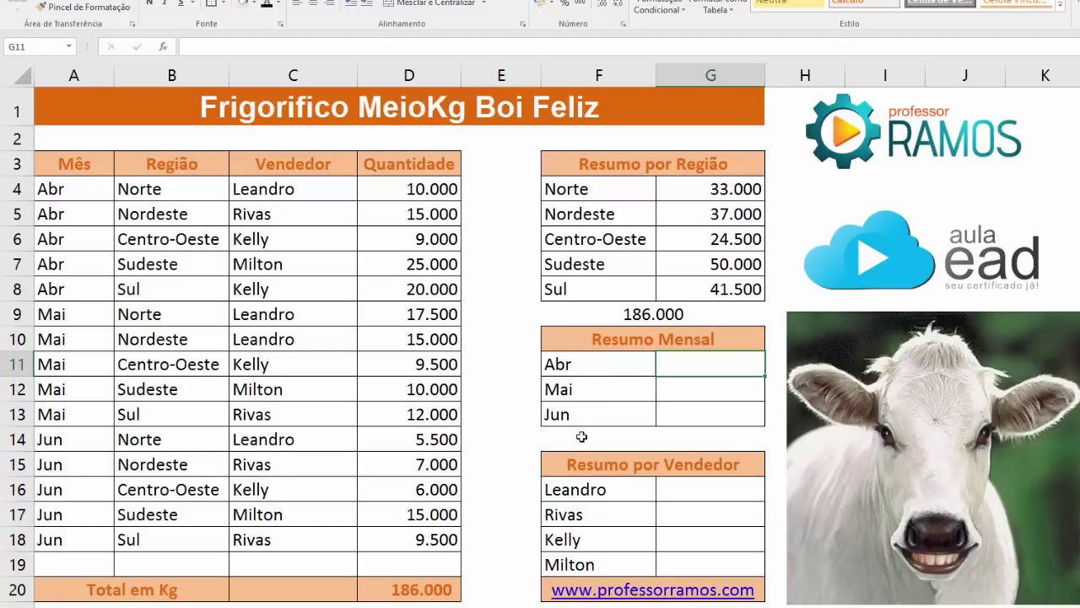
type("=")
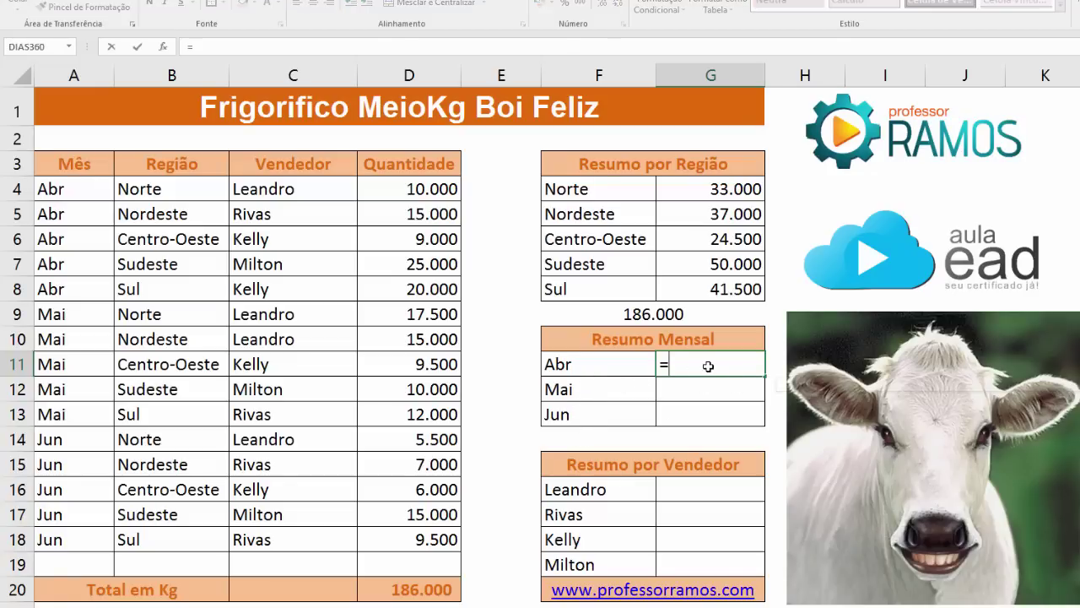
type("somase(")
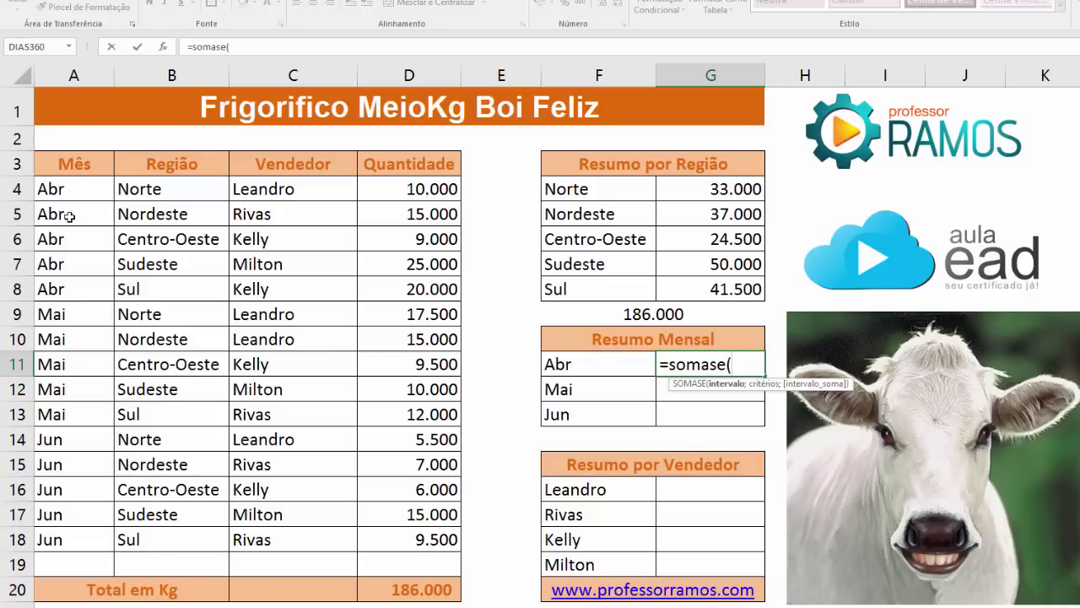
left_click_drag(62, 191, 118, 541)
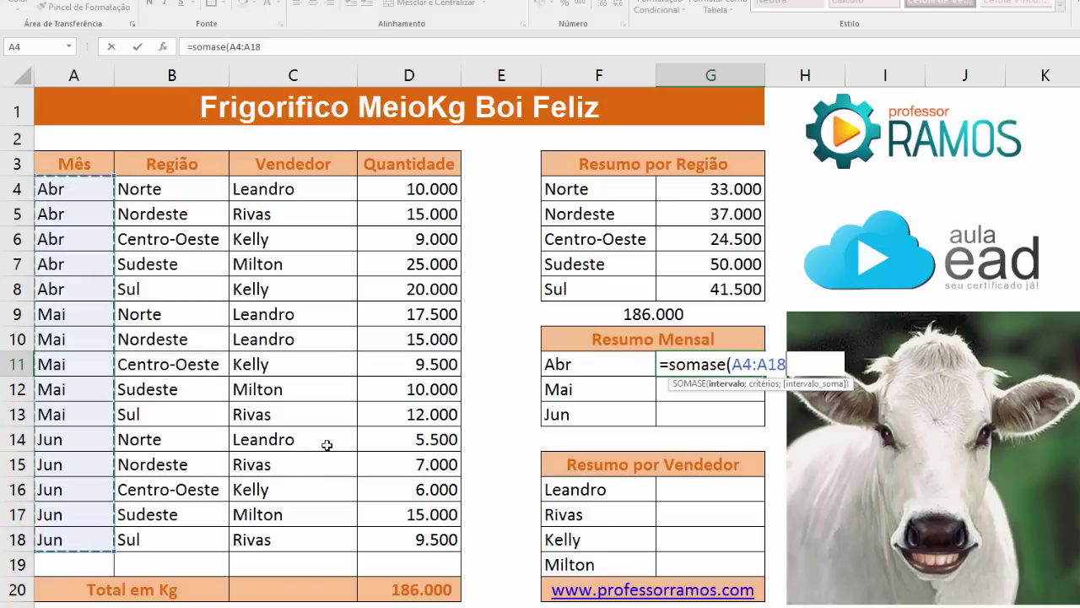
key("F4")
type(";")
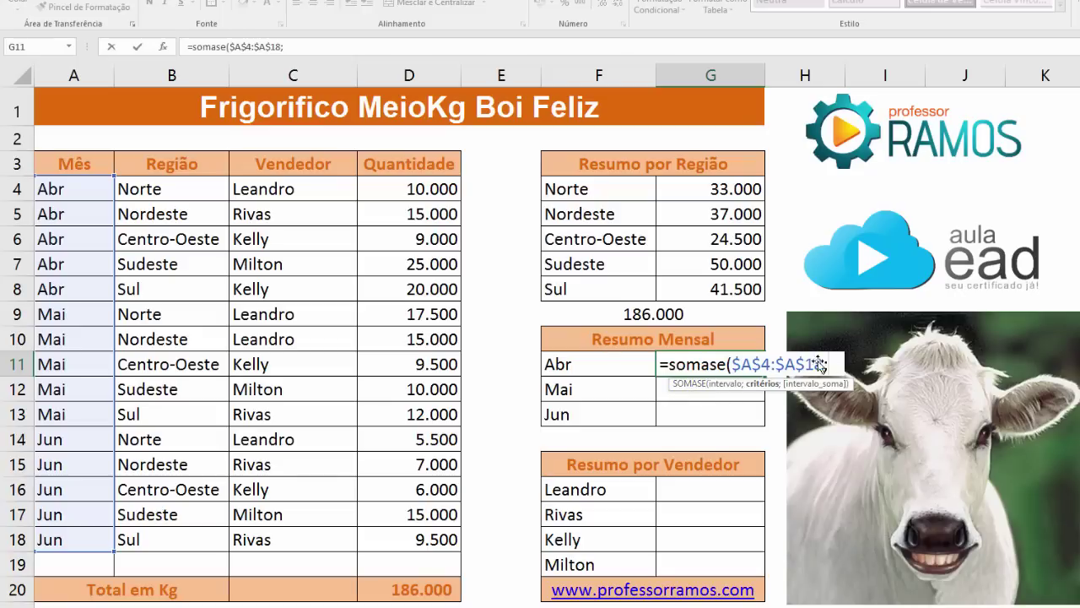
left_click(564, 364)
type(";")
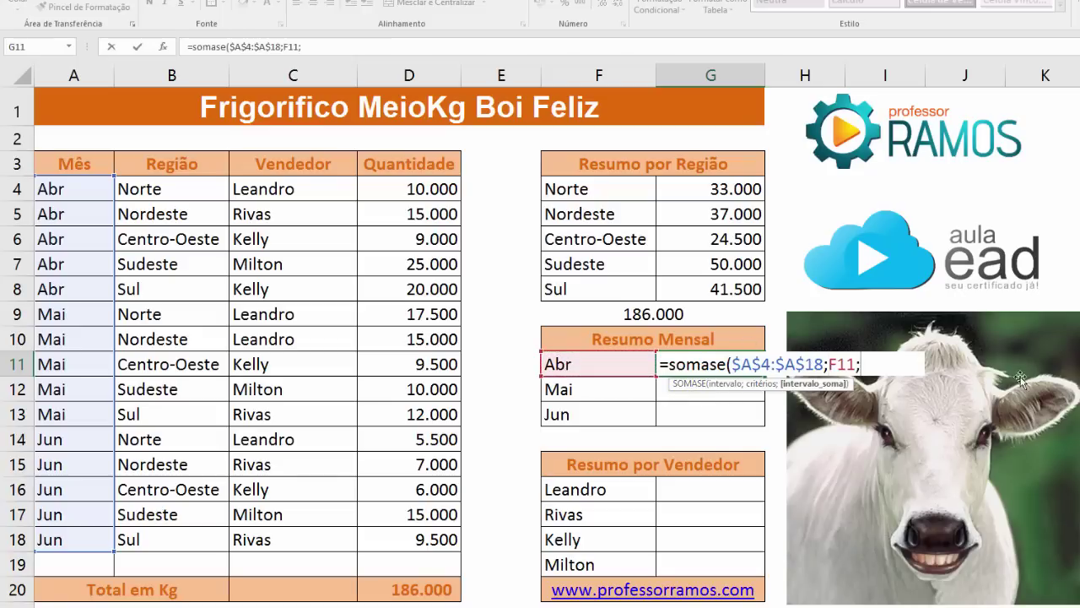
left_click_drag(426, 188, 426, 539)
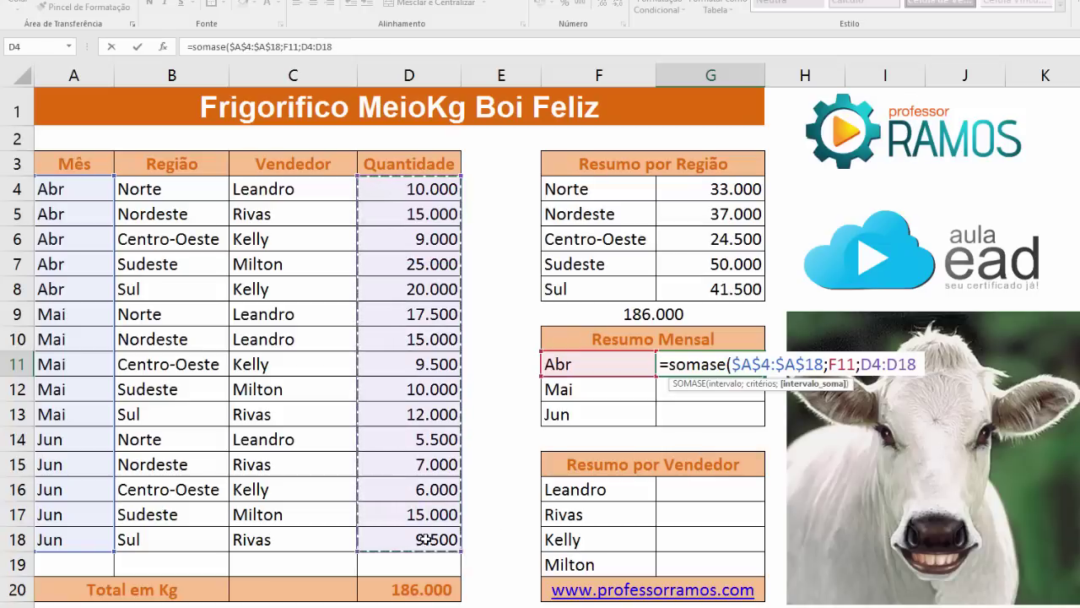
key("F4")
key("Return")
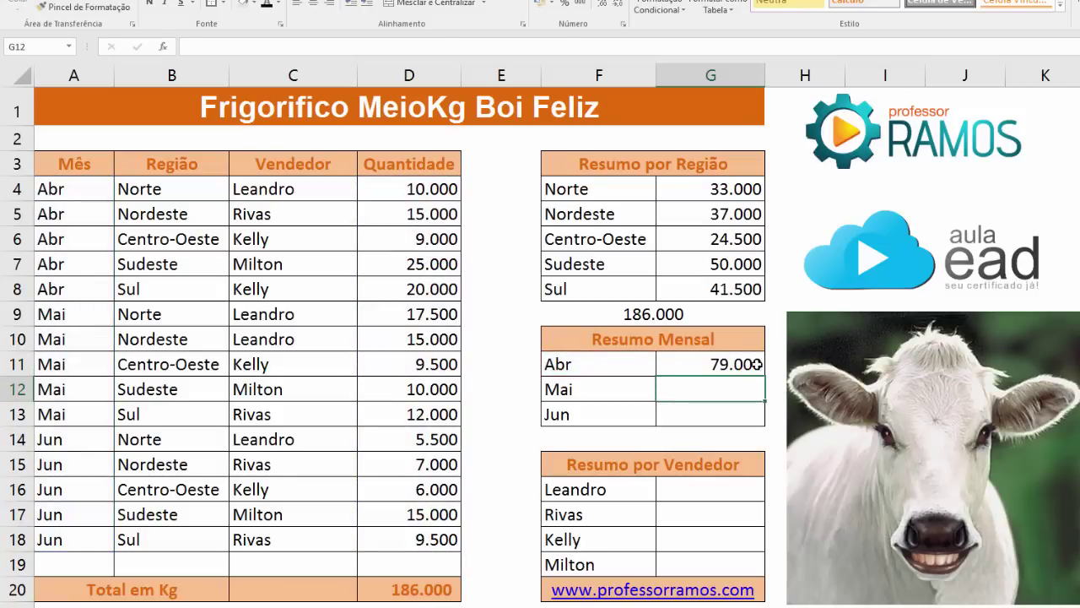
left_click(752, 364)
left_click_drag(764, 376, 760, 422)
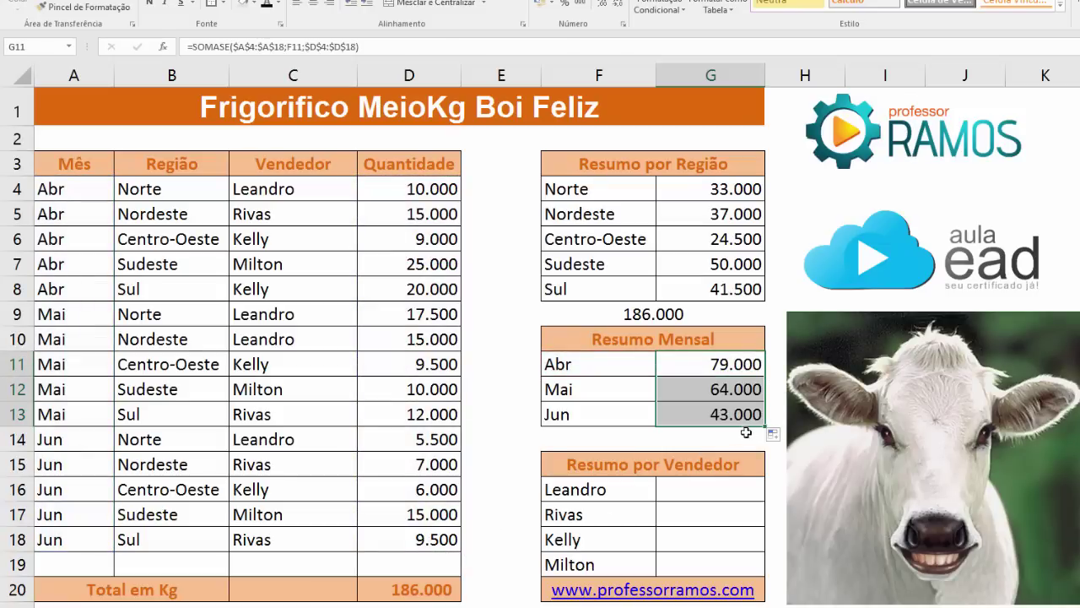
AutoSum G11:G13 in F14 to total the three monthly amounts at 186.000
left_click(734, 439)
key("alt+equal")
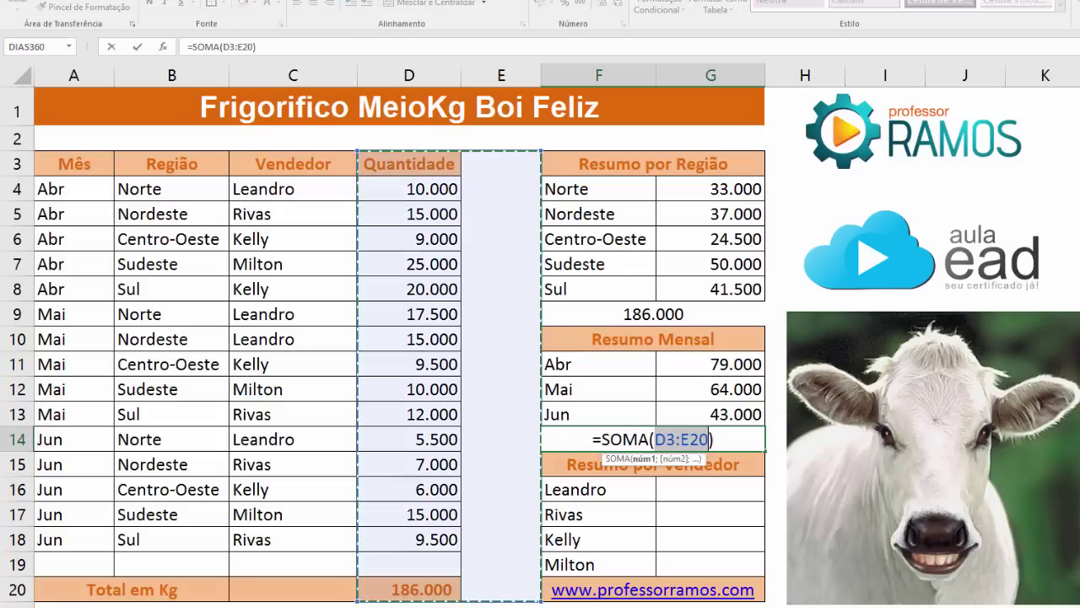
left_click_drag(726, 364, 732, 413)
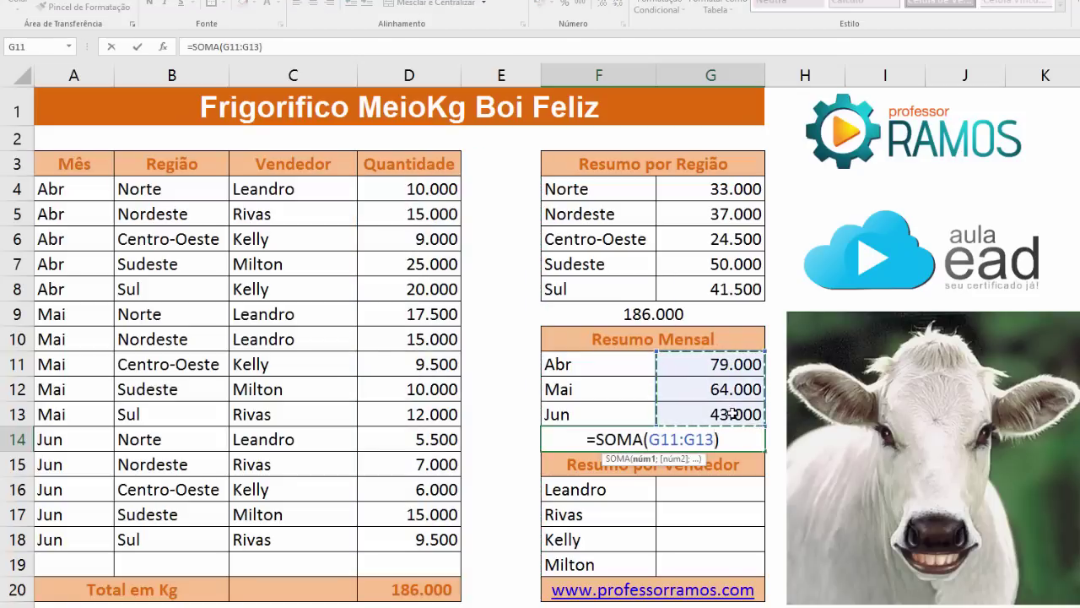
key("Return")
Check the 186.000 monthly total against Total em Kg in D20
left_click(682, 439)
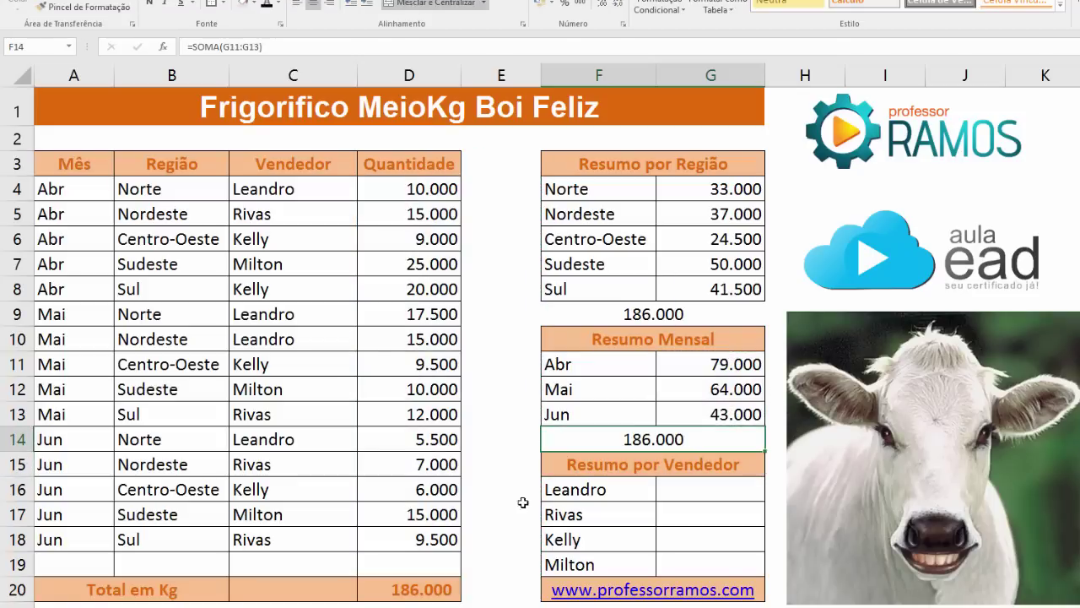
left_click(438, 590)
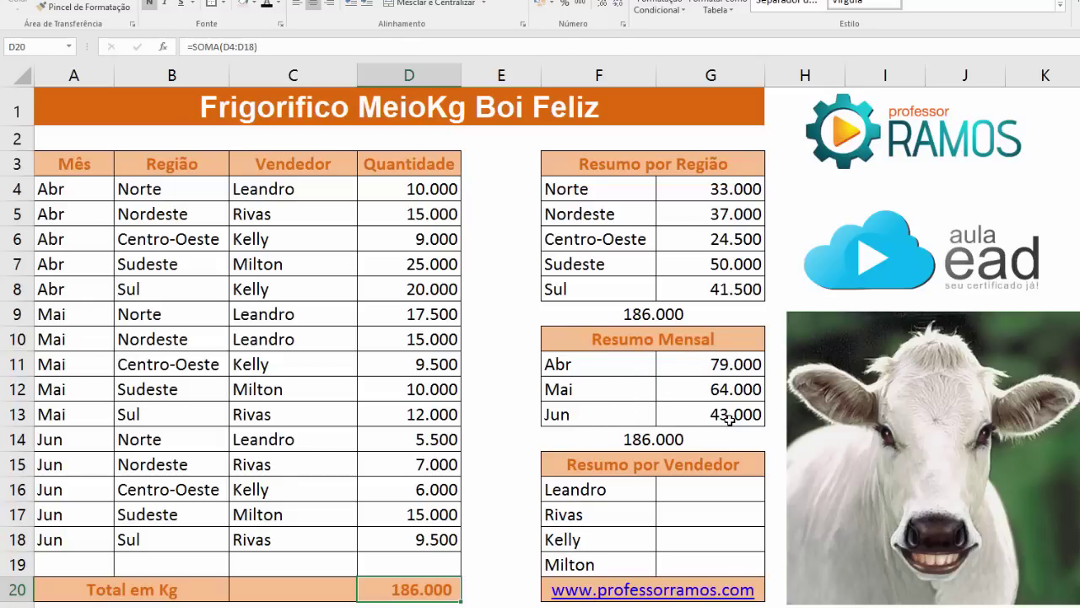
left_click(723, 494)
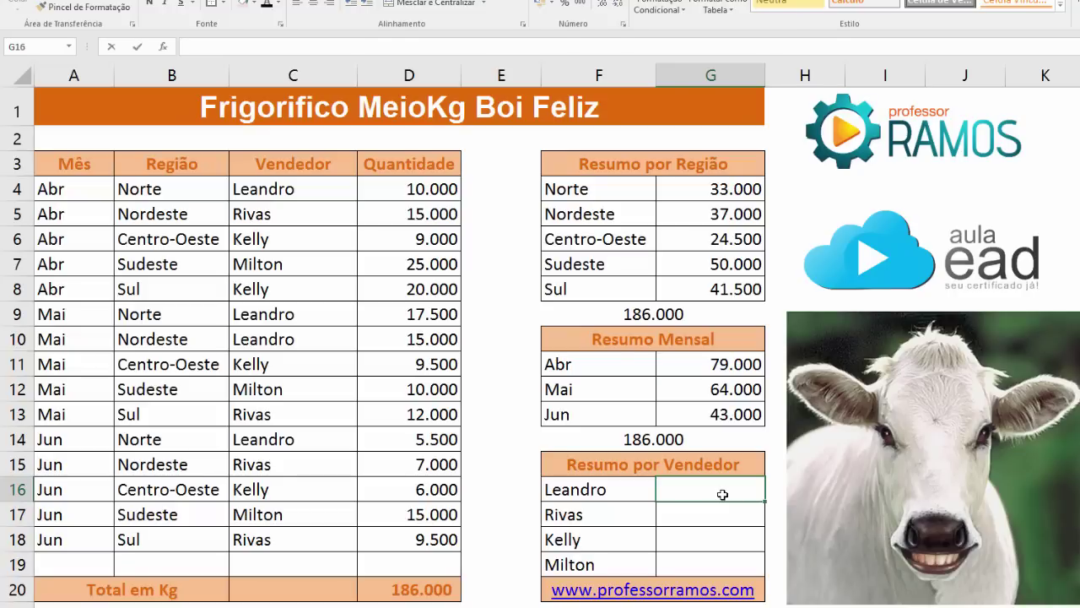
Enter =SOMASE($C$4:$C$18;F16;$D$4:$D$18) in G16 for the first seller's total
type("=sio")
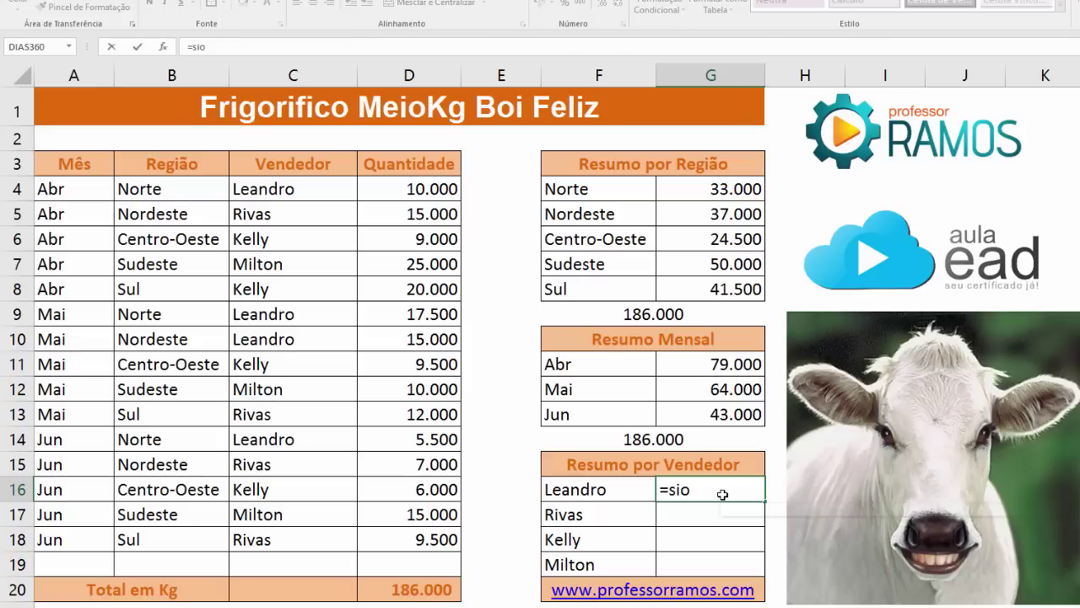
key("BackSpace")
key("BackSpace")
type("oma")
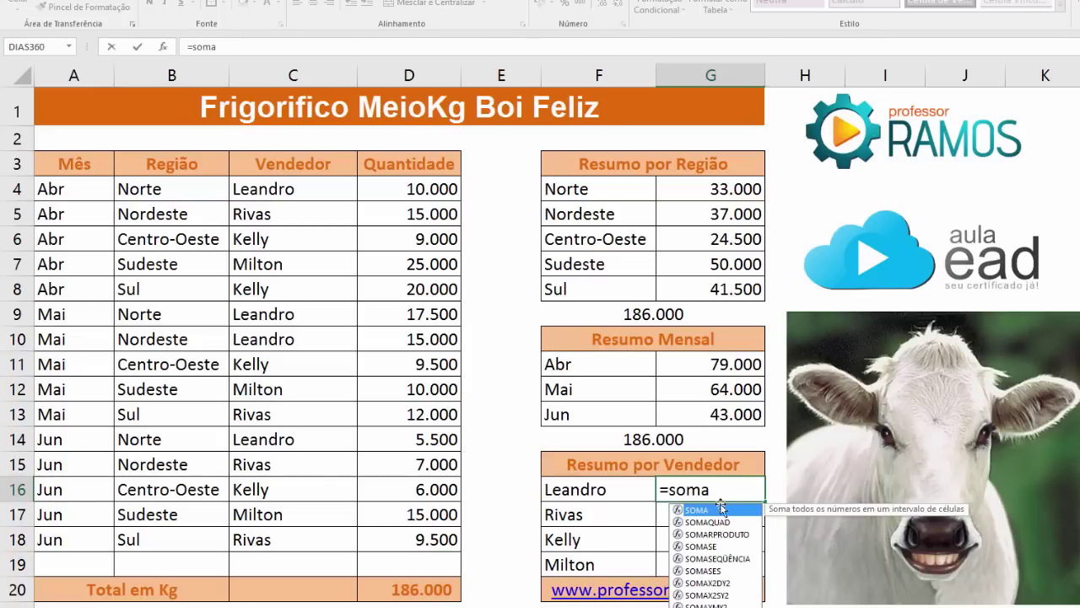
double_click(711, 546)
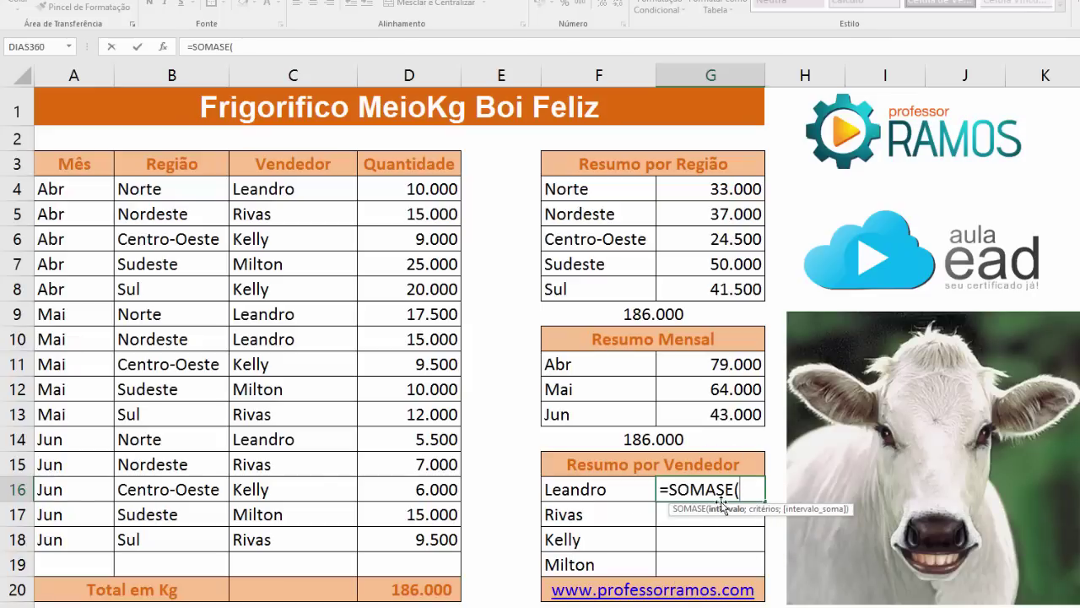
left_click_drag(284, 188, 296, 532)
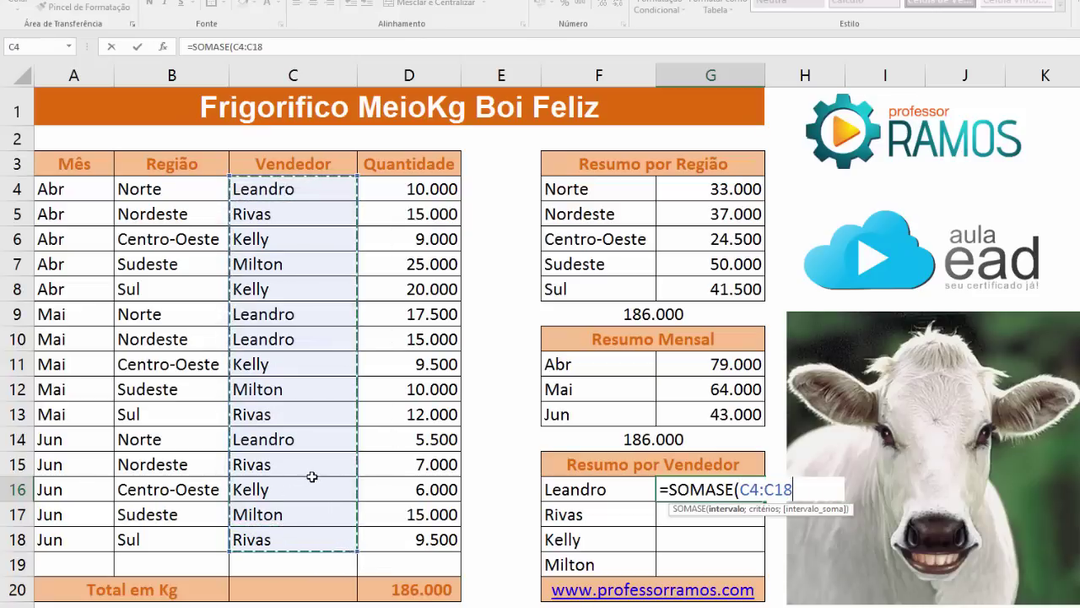
key("F4")
type(";")
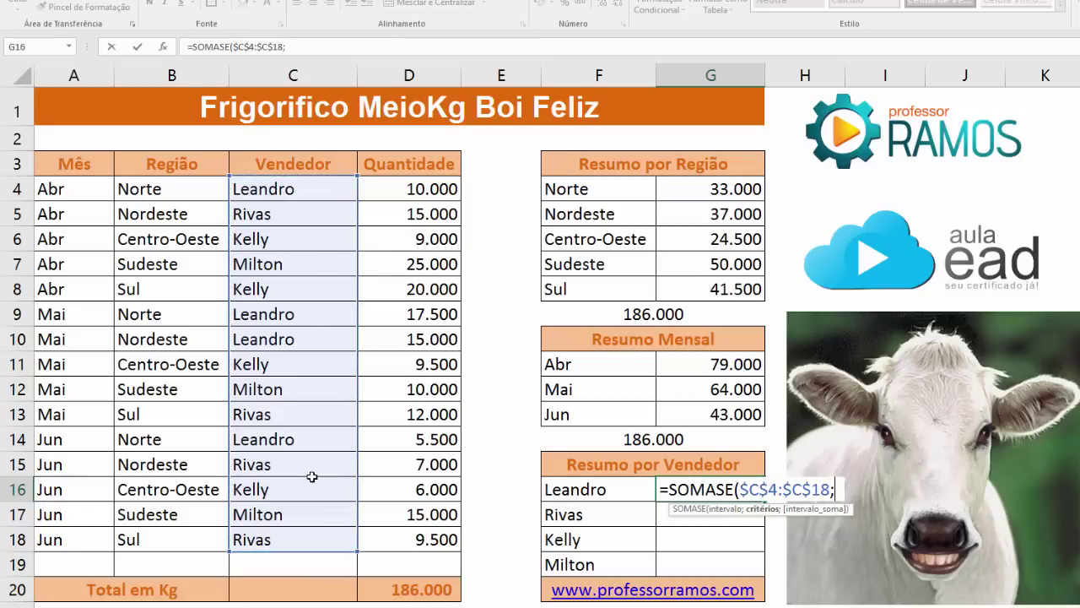
left_click(563, 491)
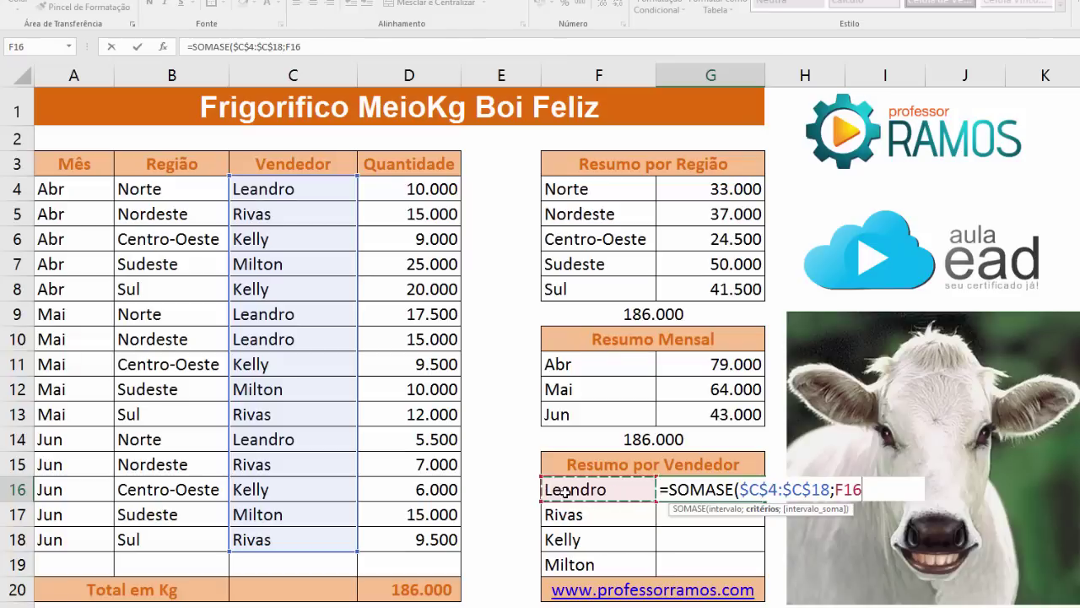
type(";")
left_click_drag(419, 183, 442, 533)
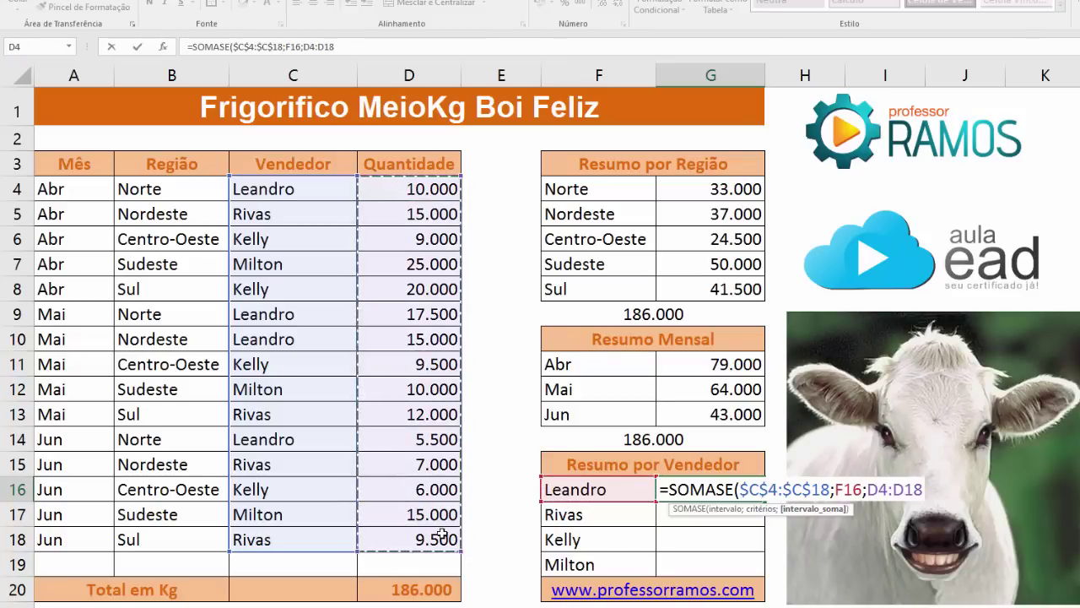
key("F4")
key("Return")
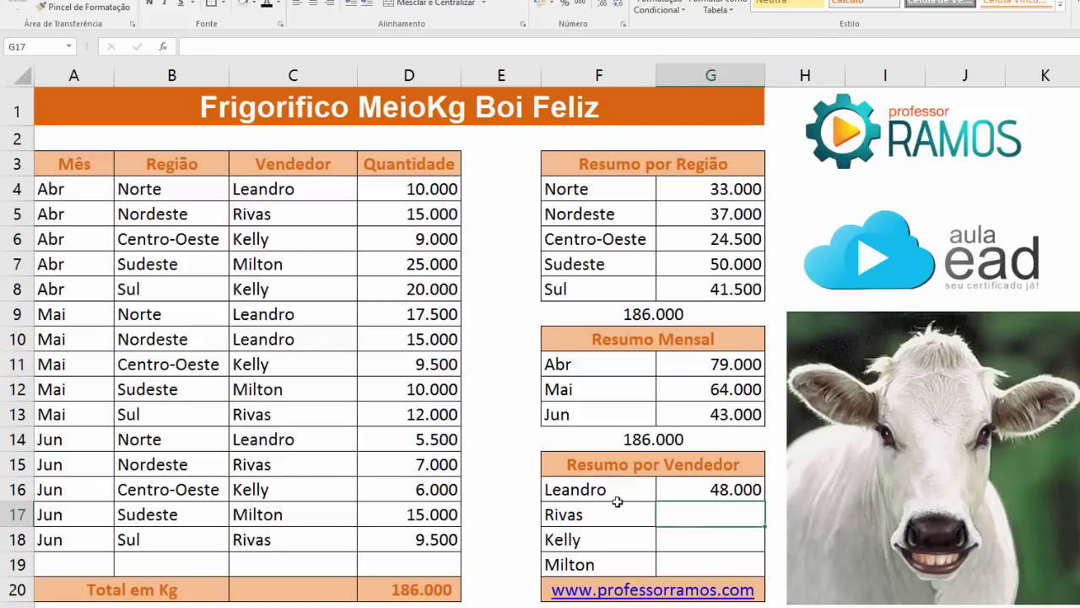
Fill the SOMASE formula down to G19: 48.000, 43.500, 44.500 and 50.000
left_click(724, 489)
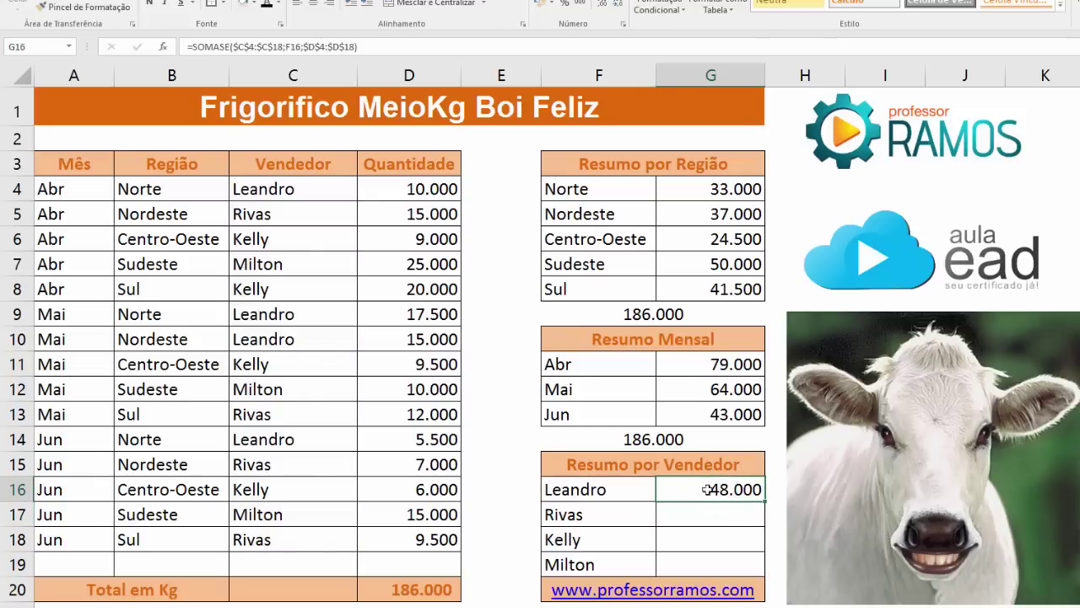
left_click_drag(766, 502, 762, 565)
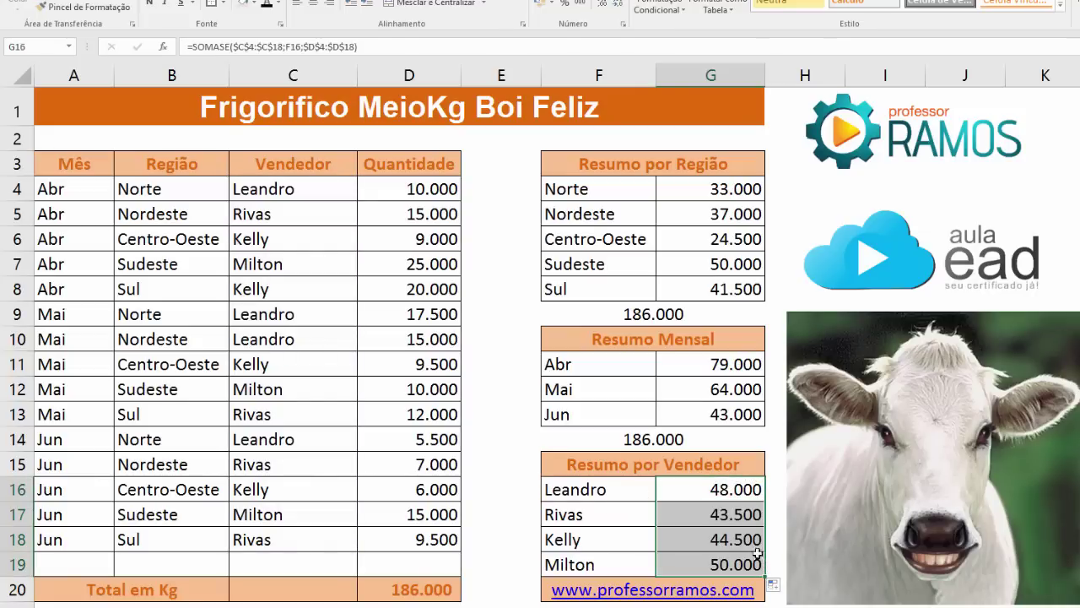
scroll(714, 576, "down", 1)
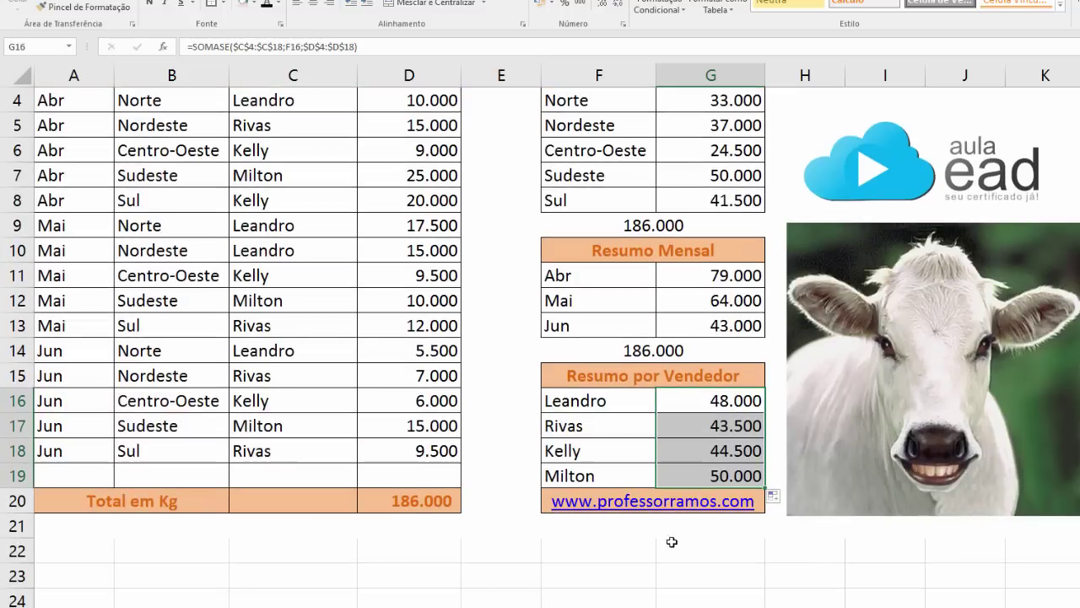
Merge F21:G21 and enter =SOMA(G16:G19) to total the seller amounts
left_click(644, 531)
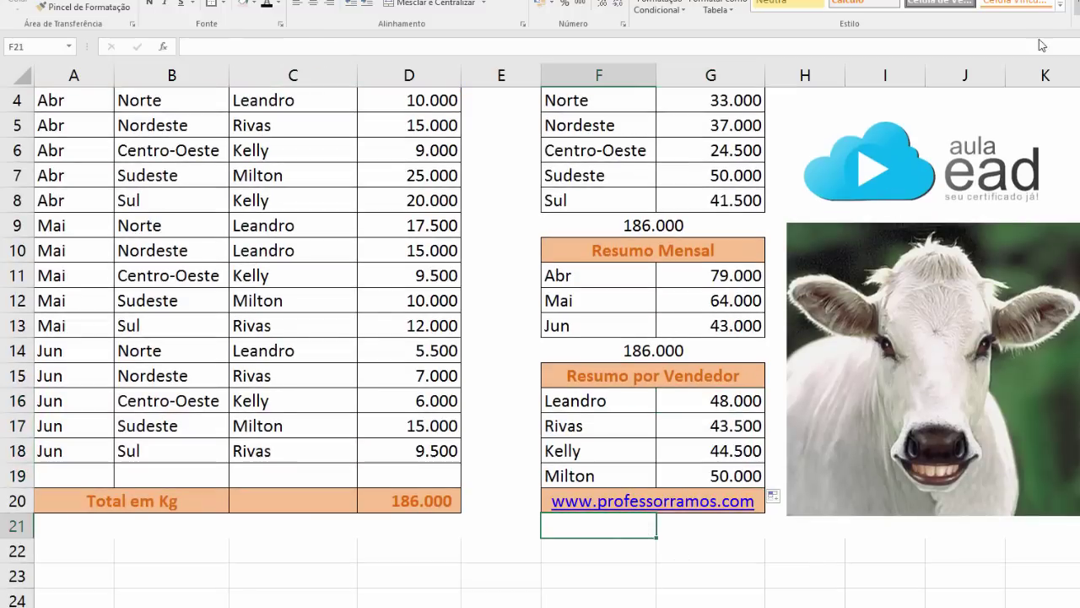
left_click_drag(619, 521, 695, 523)
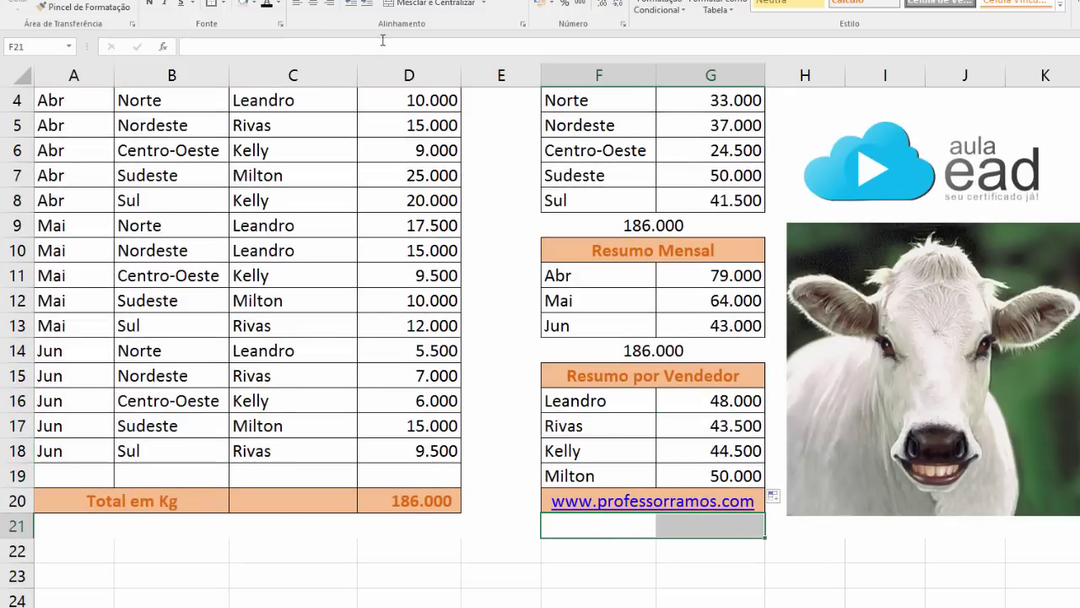
left_click(432, 3)
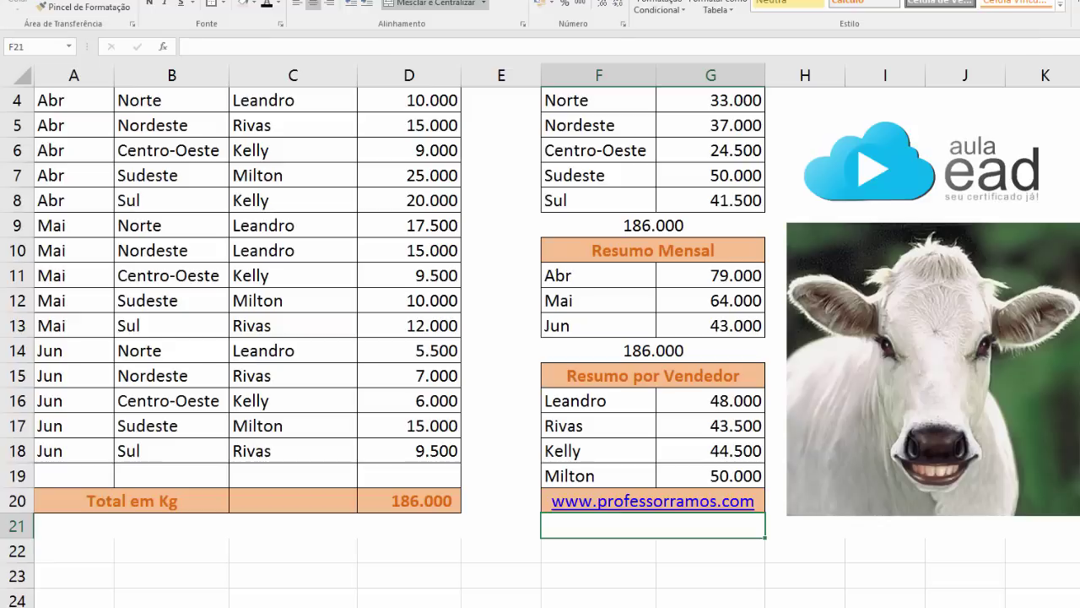
type("=SOMA(")
left_click(676, 350)
left_click_drag(726, 400, 743, 476)
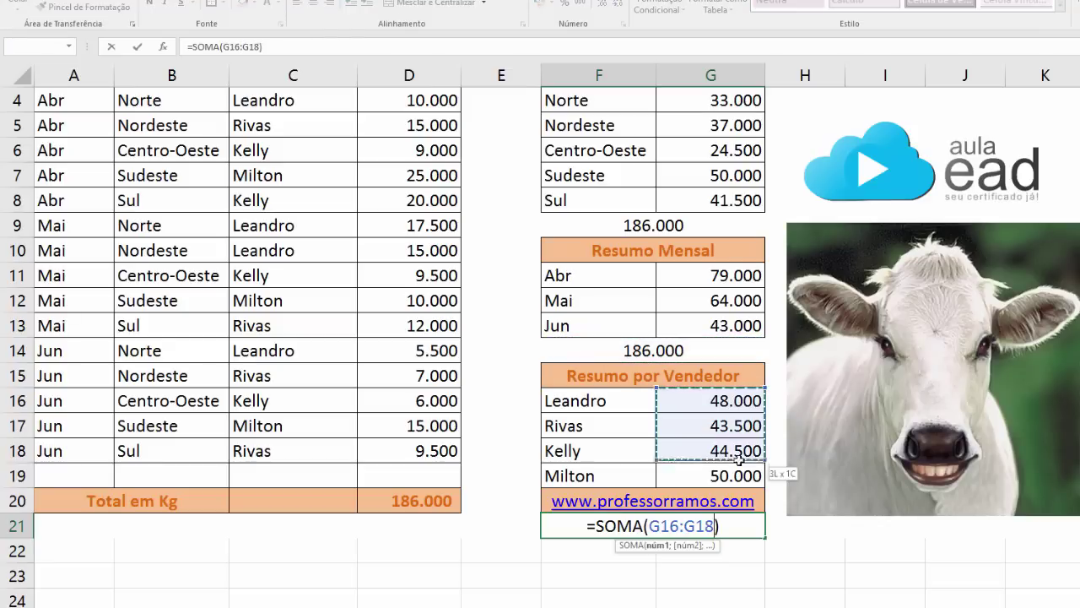
key("Return")
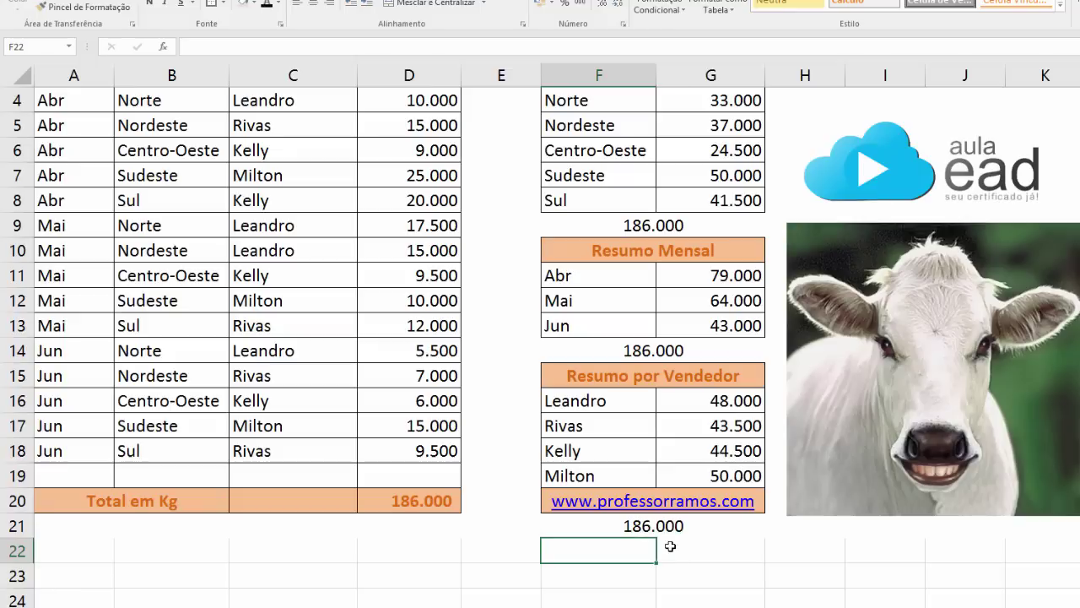
Compare the F21 seller total with the F14 monthly total formula, both 186.000
left_click(672, 525)
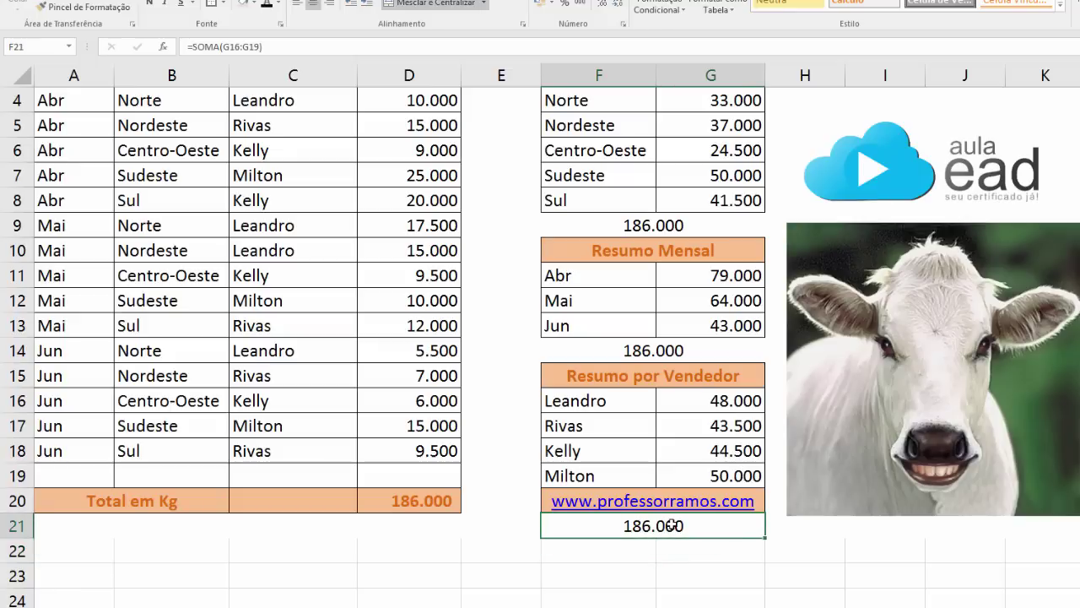
left_click(629, 353)
left_click(680, 526)
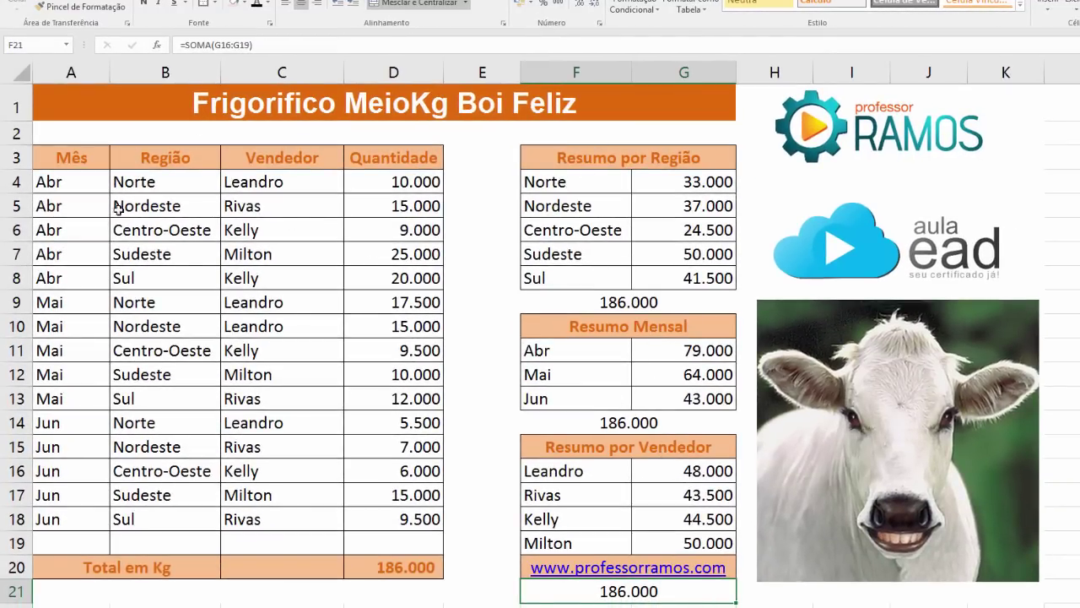
left_click(398, 188)
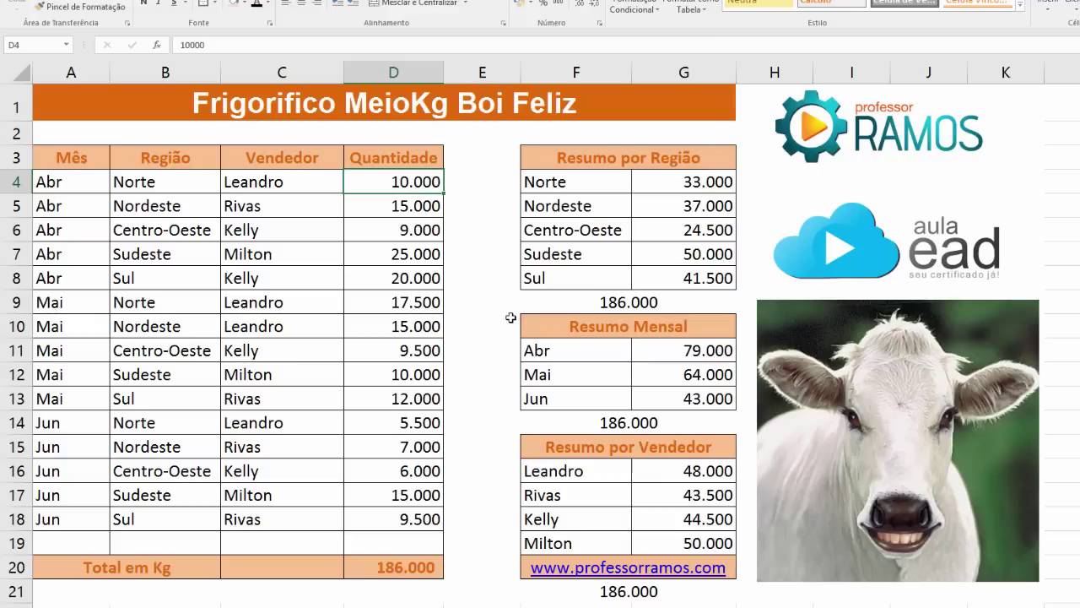
type("100000")
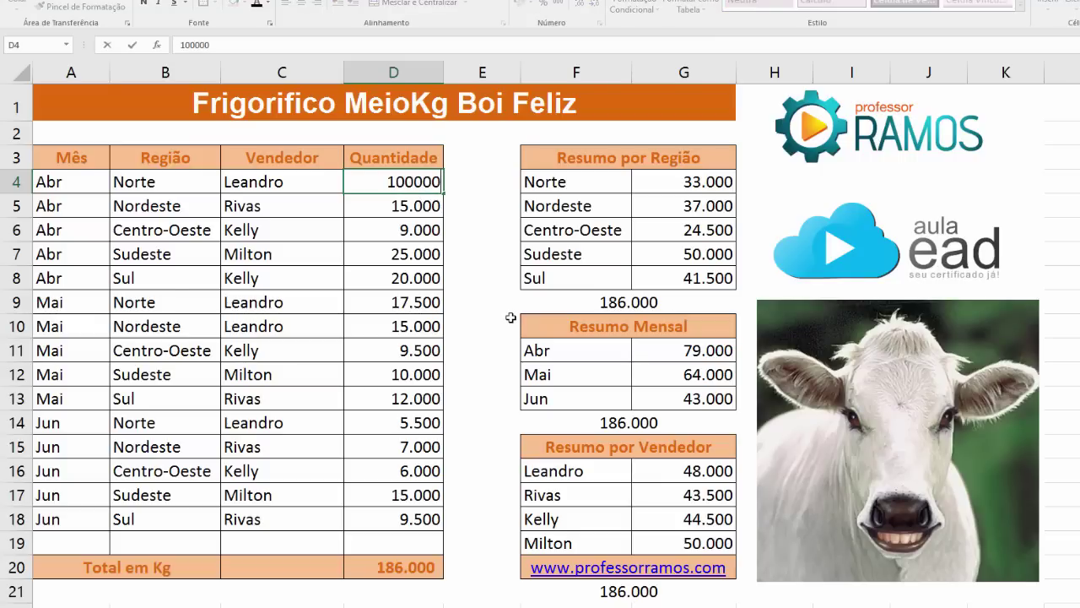
key("Return")
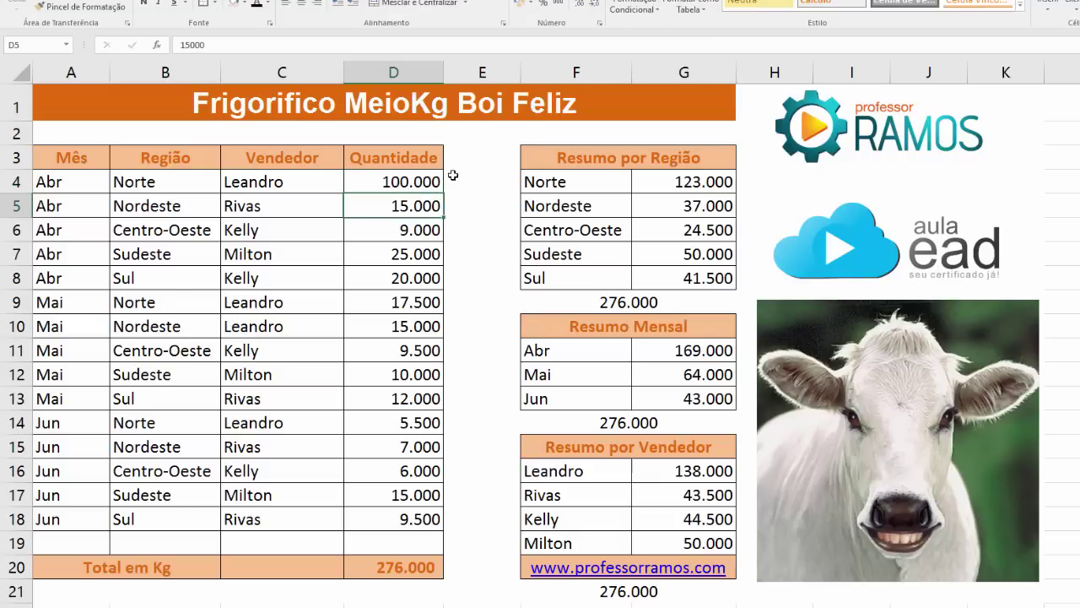
left_click(406, 182)
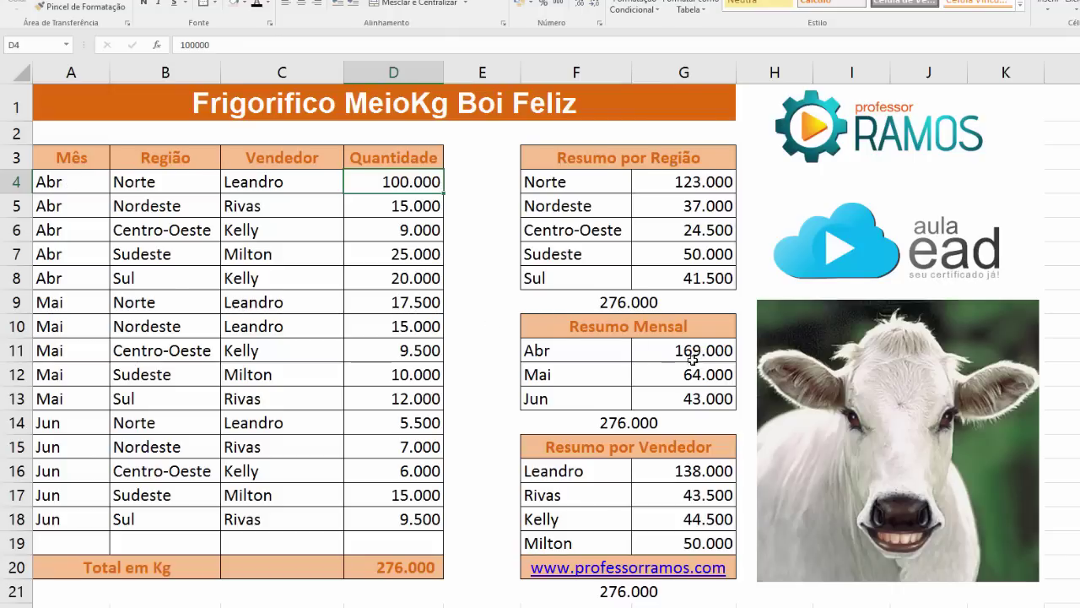
left_click(174, 187)
left_click(694, 182)
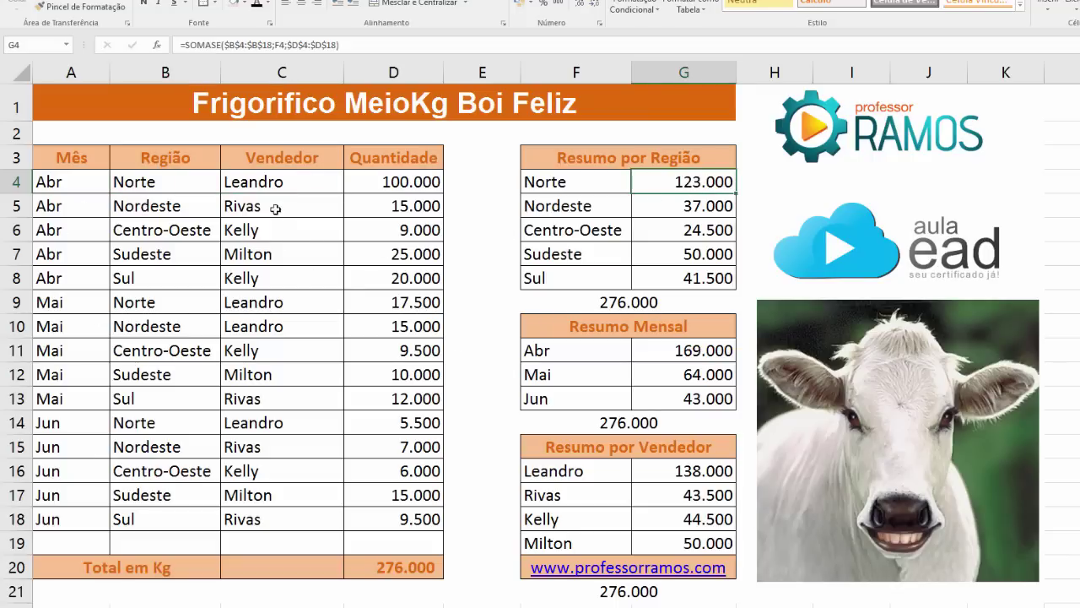
left_click(357, 210)
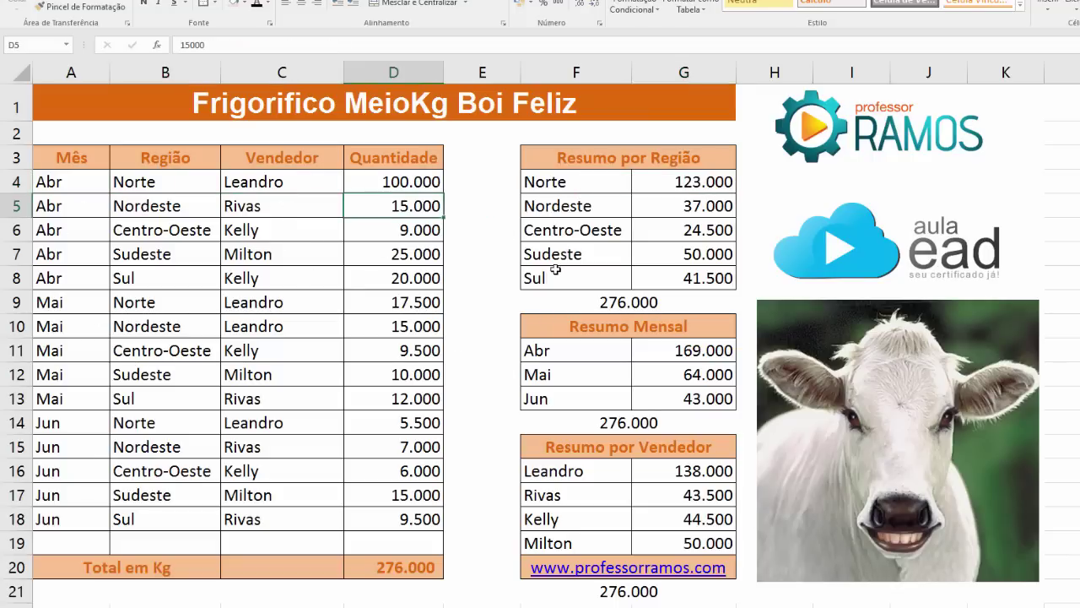
type("200000")
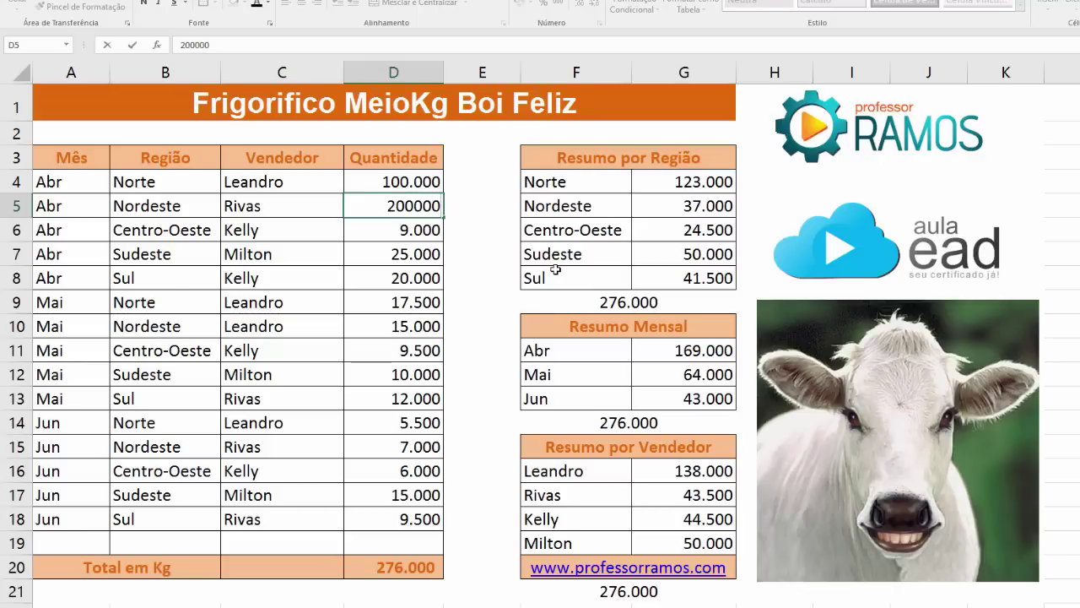
key("Return")
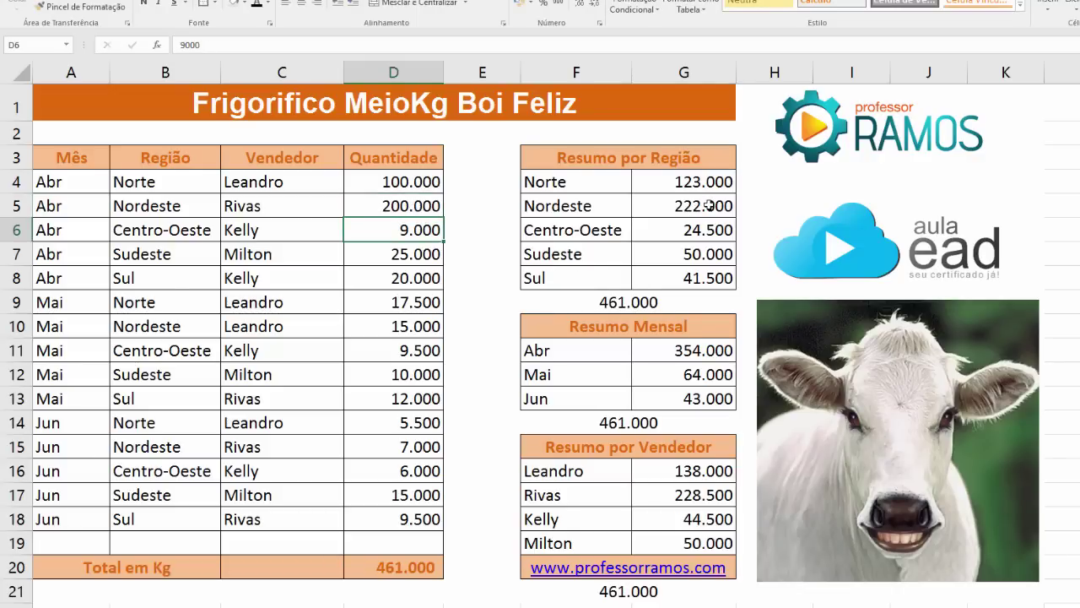
left_click(709, 205)
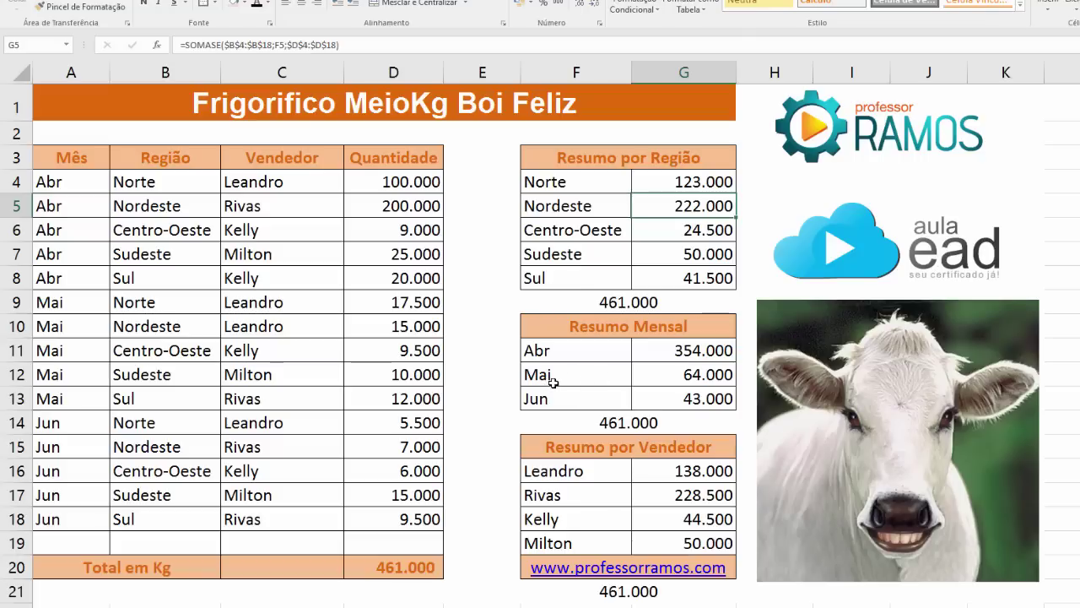
left_click(707, 354)
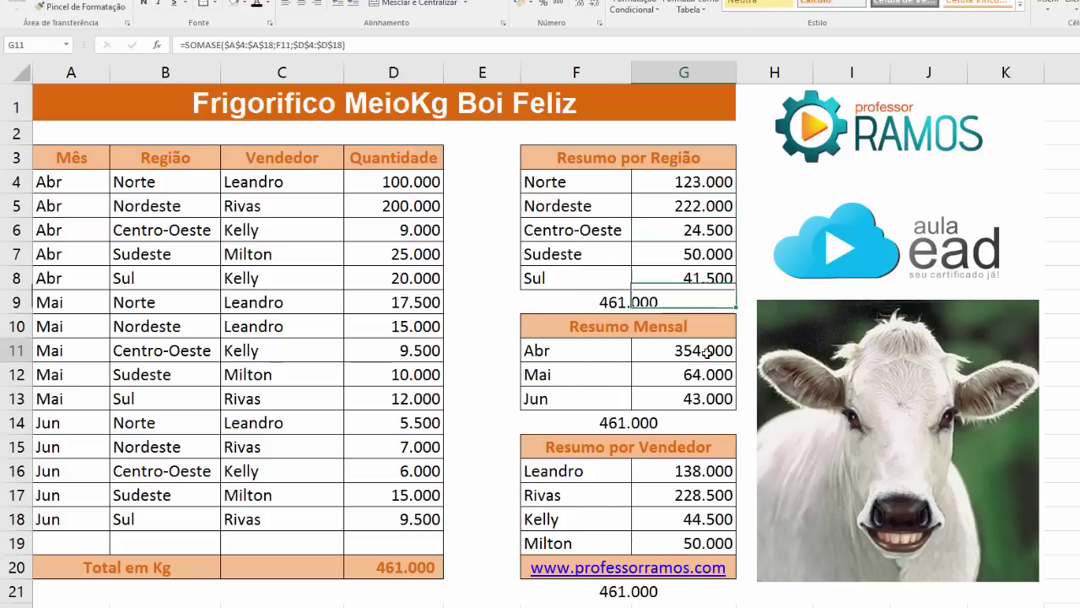
left_click(673, 494)
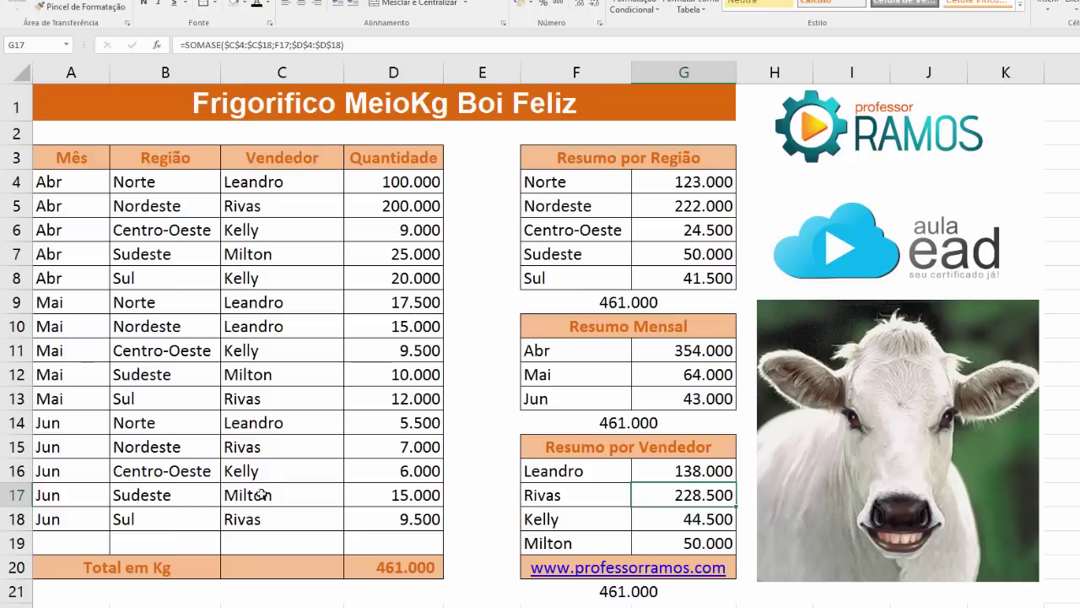
left_click(394, 497)
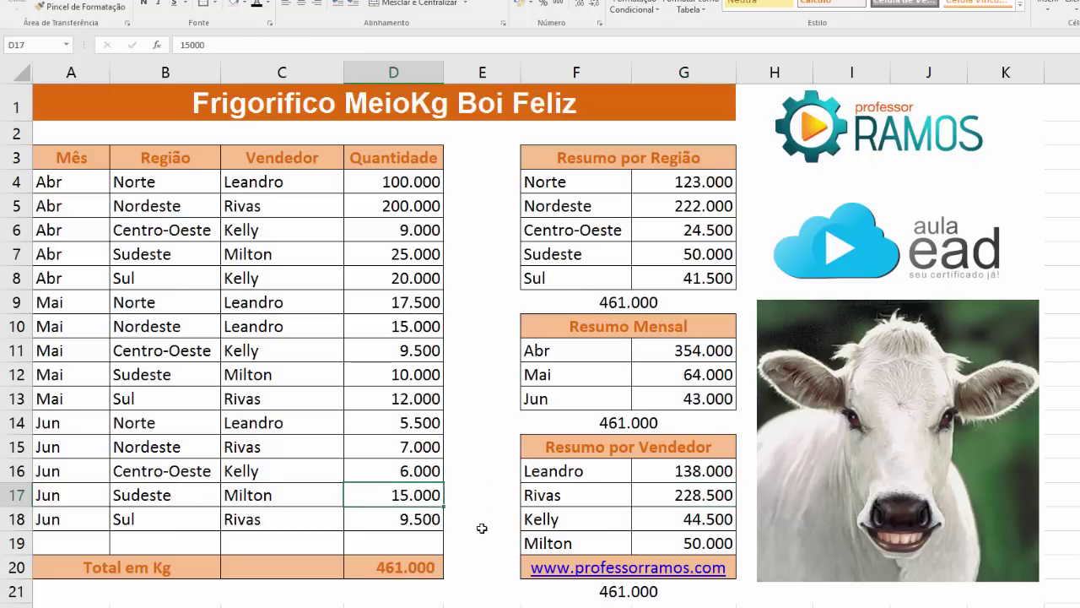
type("3000")
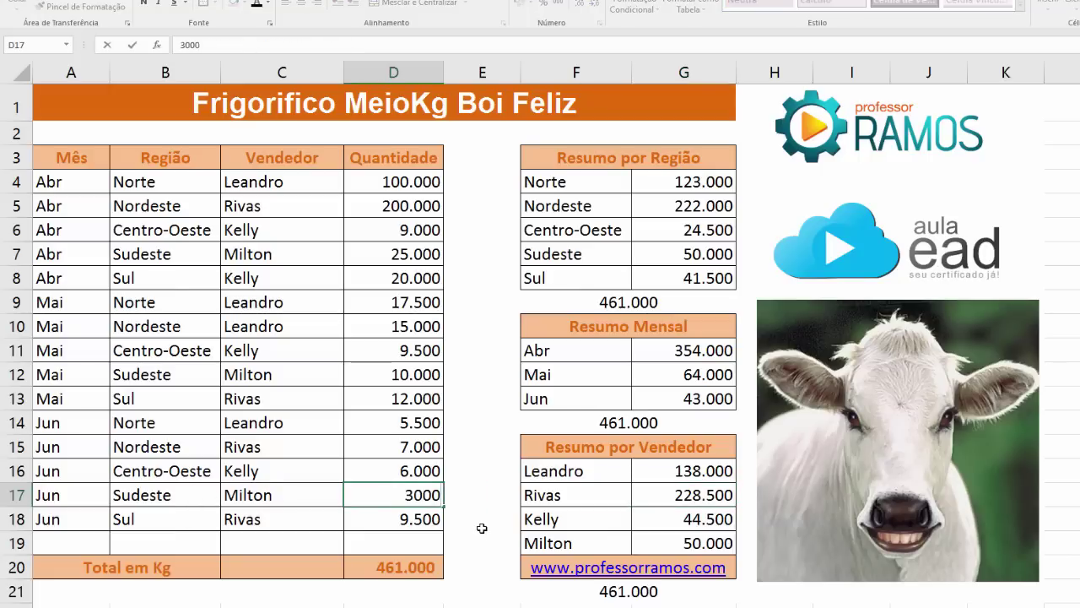
type("00")
key("Return")
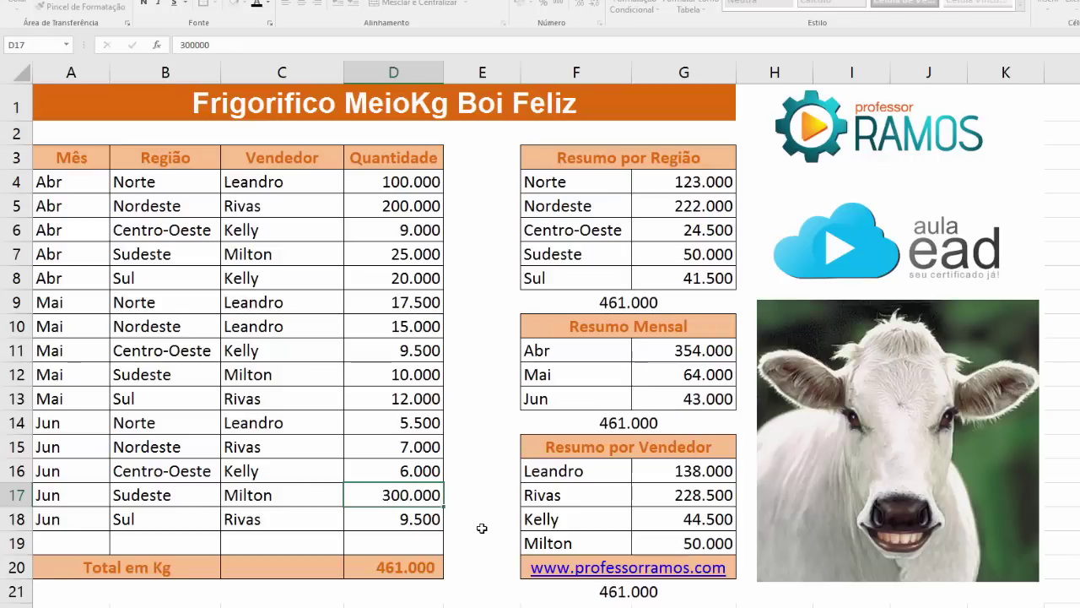
left_click(700, 547)
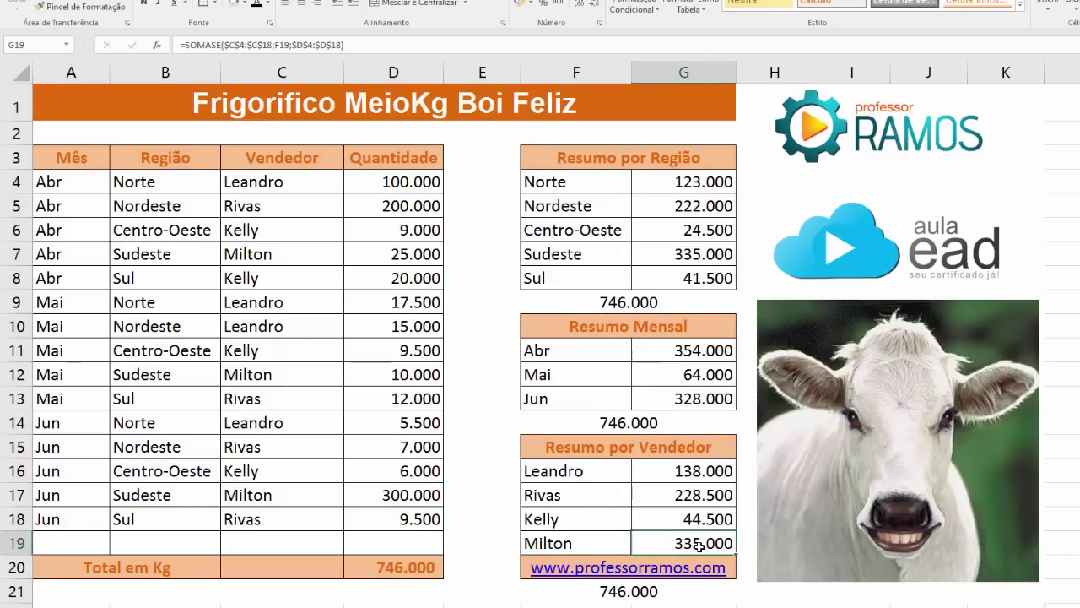
left_click(667, 399)
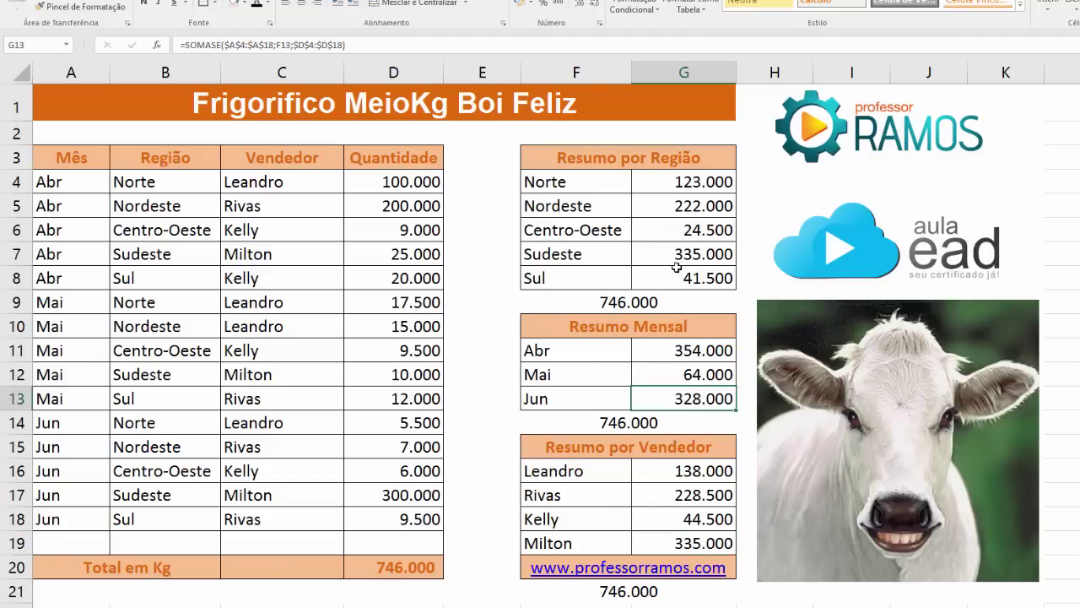
left_click(704, 262)
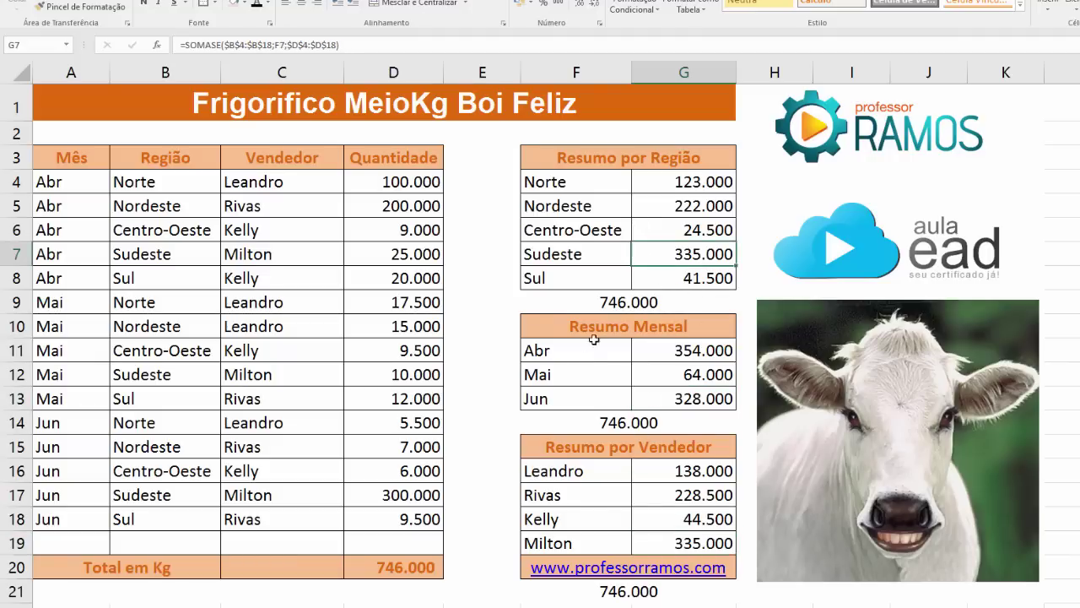
left_click(609, 304)
left_click(624, 421)
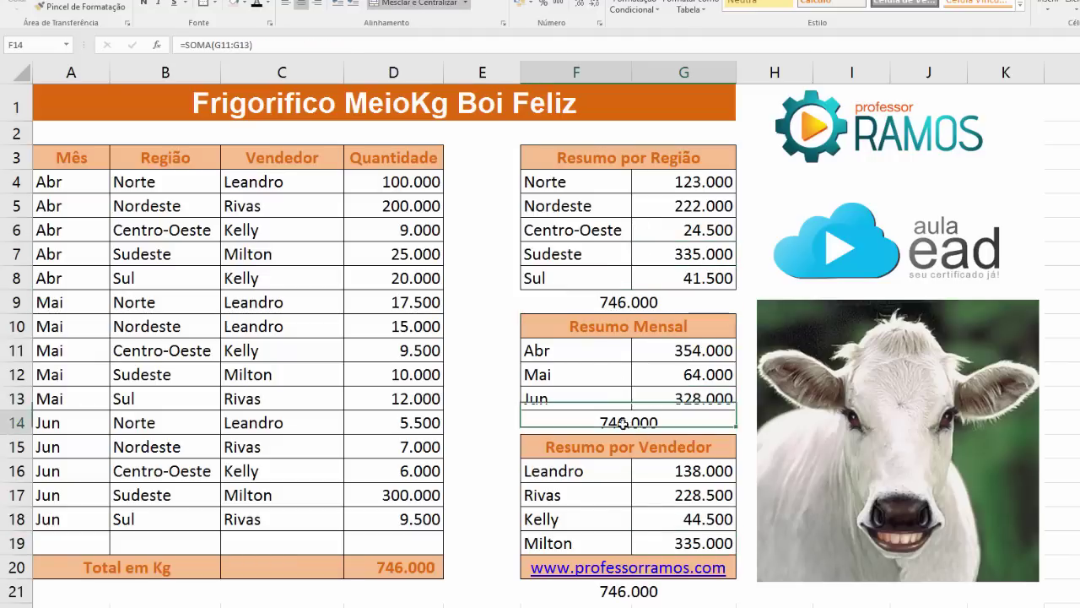
left_click(614, 591)
left_click(388, 567)
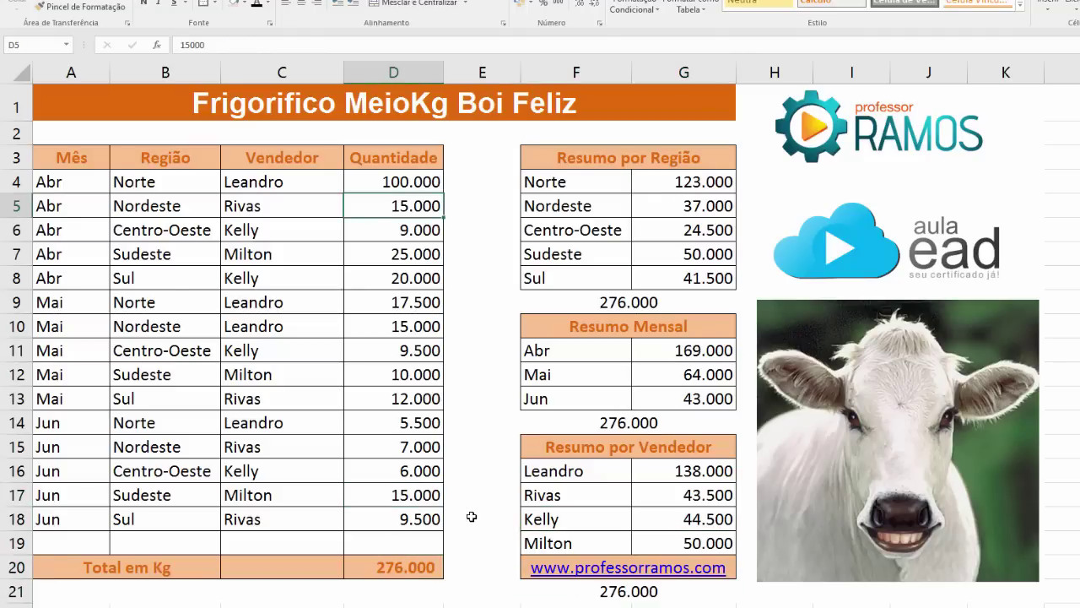
key("ctrl+z")
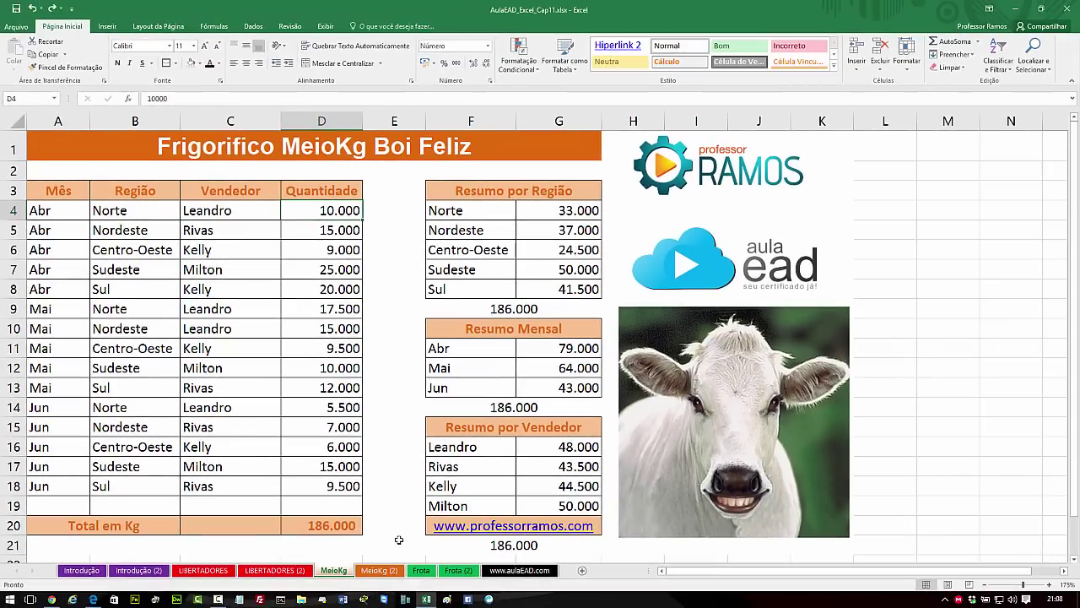
left_click(213, 573)
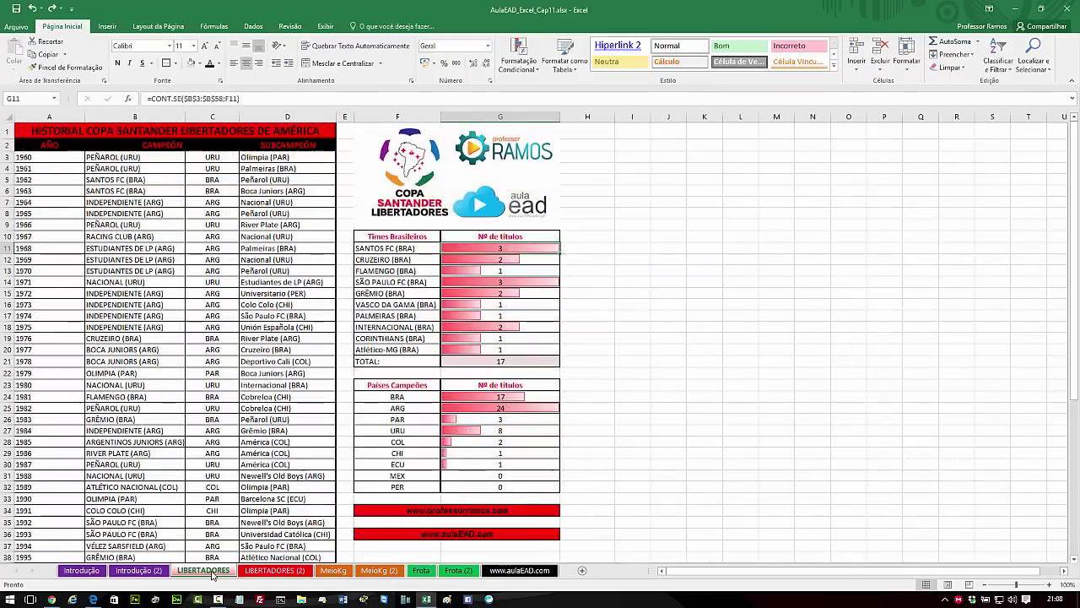
left_click(329, 572)
left_click(424, 573)
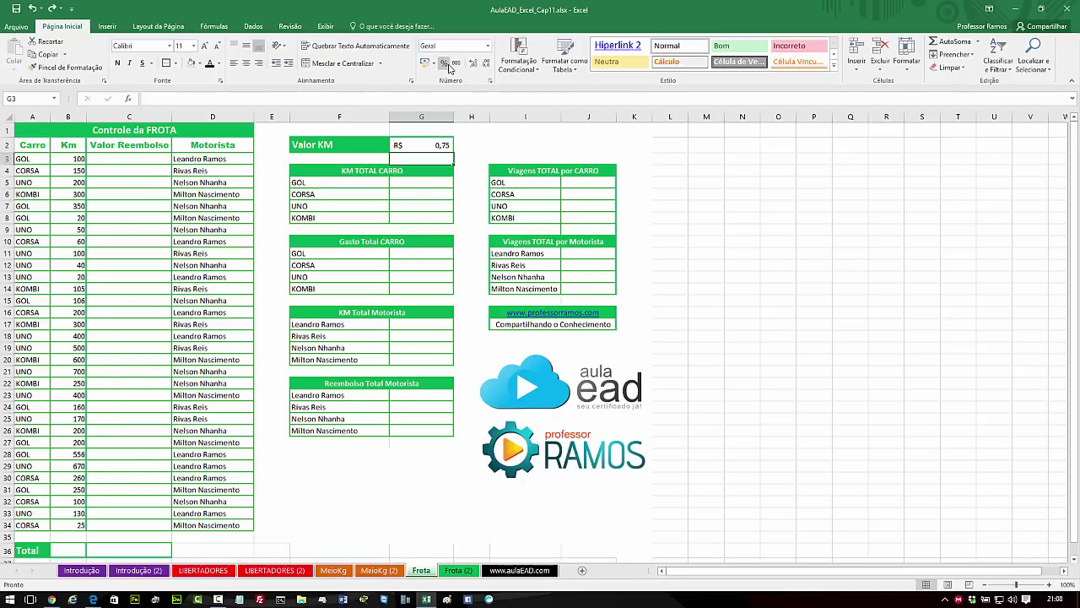
left_click(29, 160)
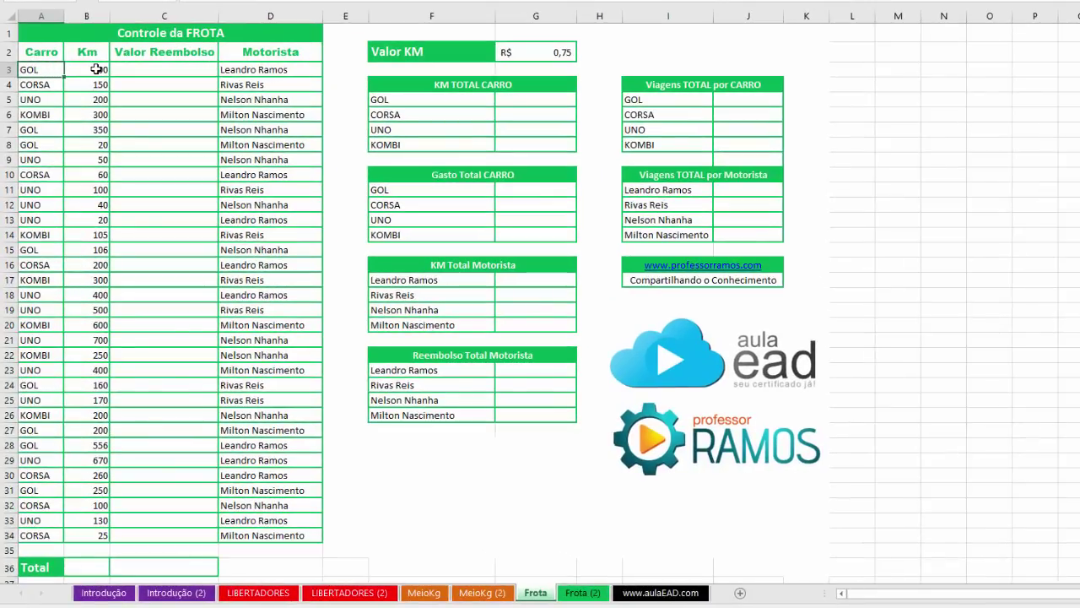
Enter =B3*$G$2 in C3 to compute the first Valor Reembolso
left_click(94, 69)
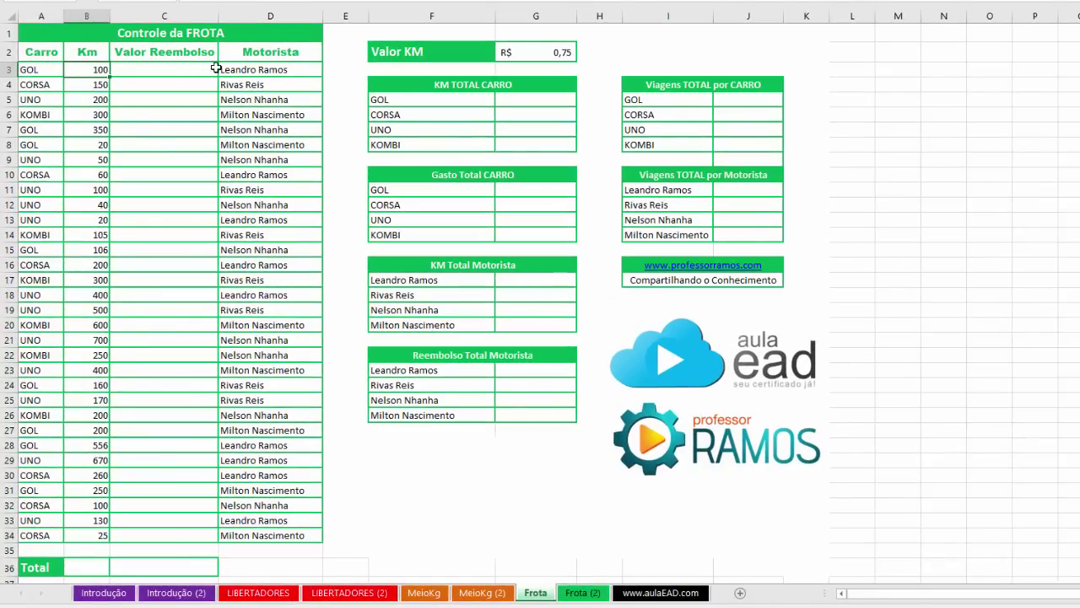
left_click(245, 70)
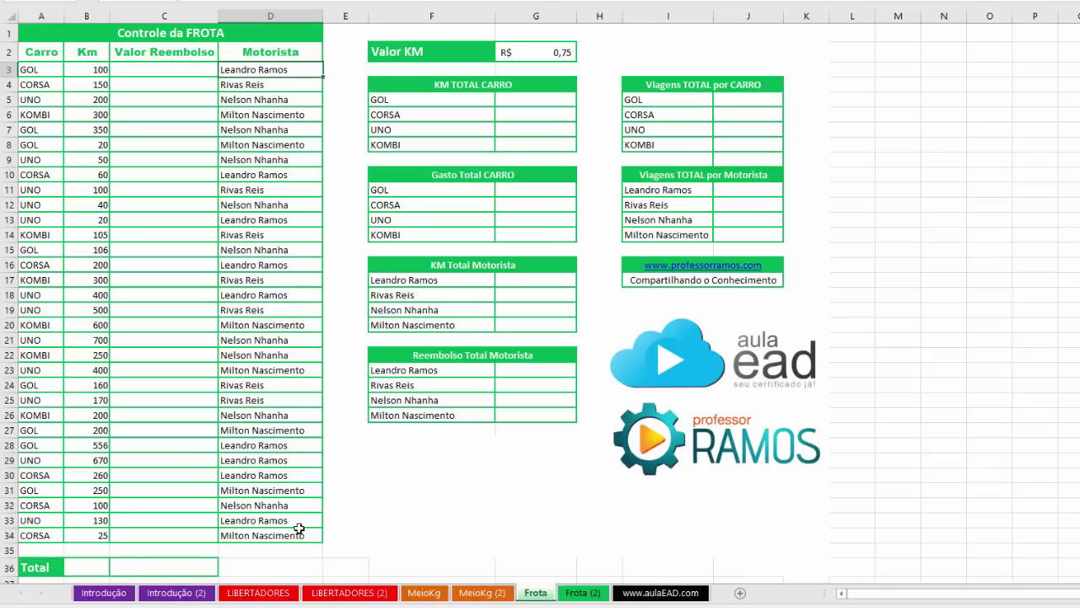
left_click(147, 71)
type("=")
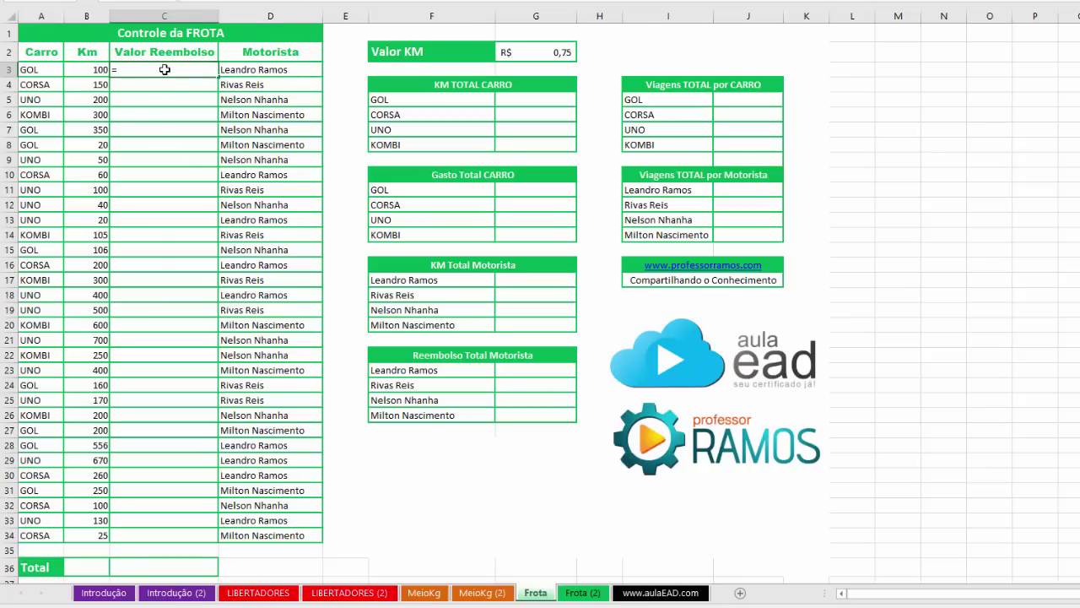
left_click(87, 71)
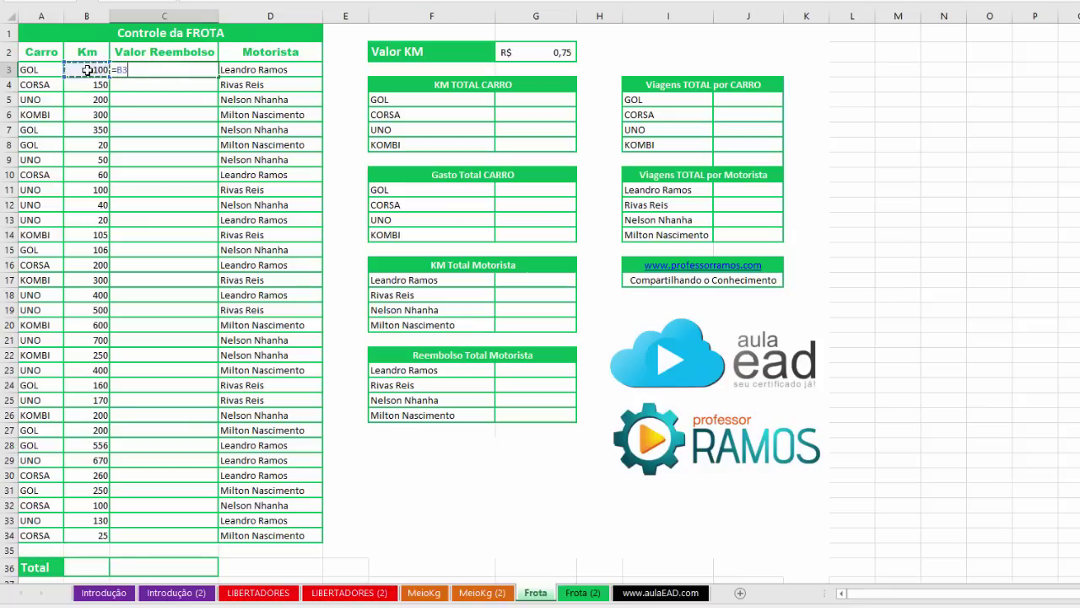
type("*")
left_click(530, 53)
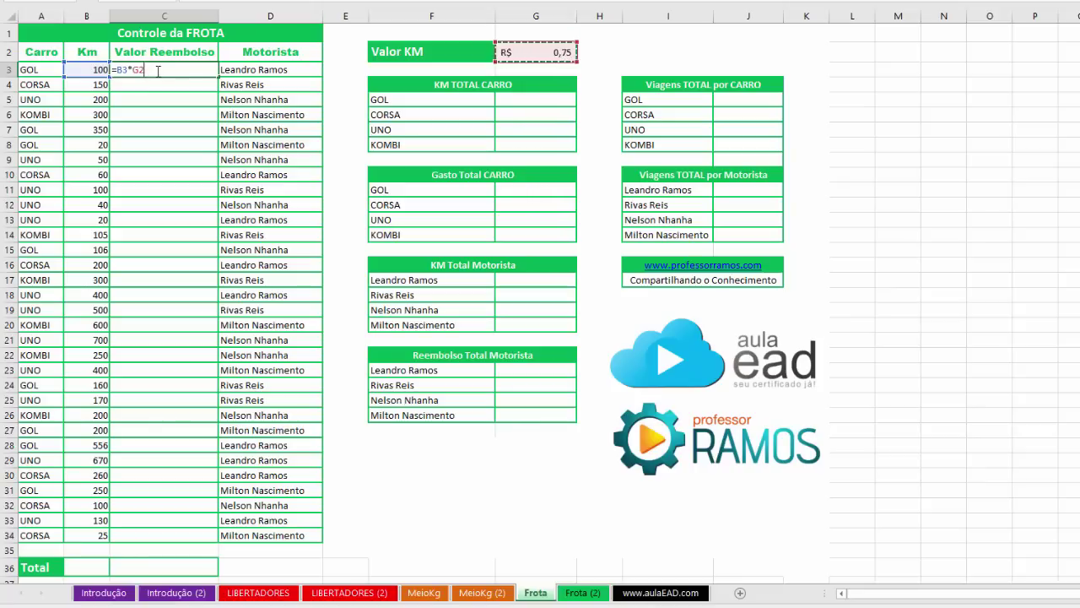
key("F4")
key("Return")
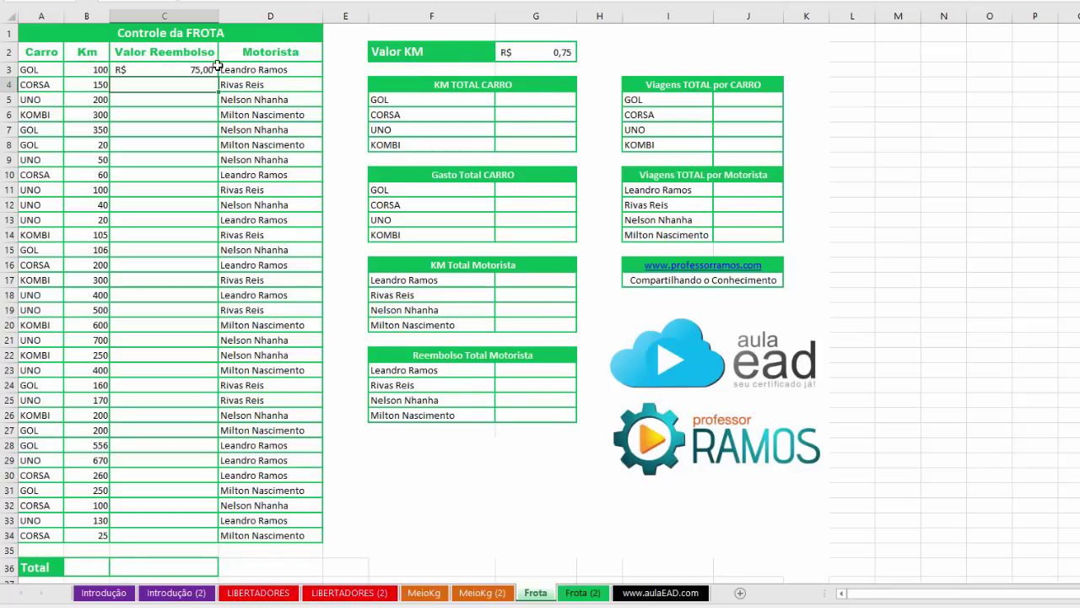
Copy the reimbursement formula down the Valor Reembolso column to C34
left_click(211, 71)
double_click(217, 76)
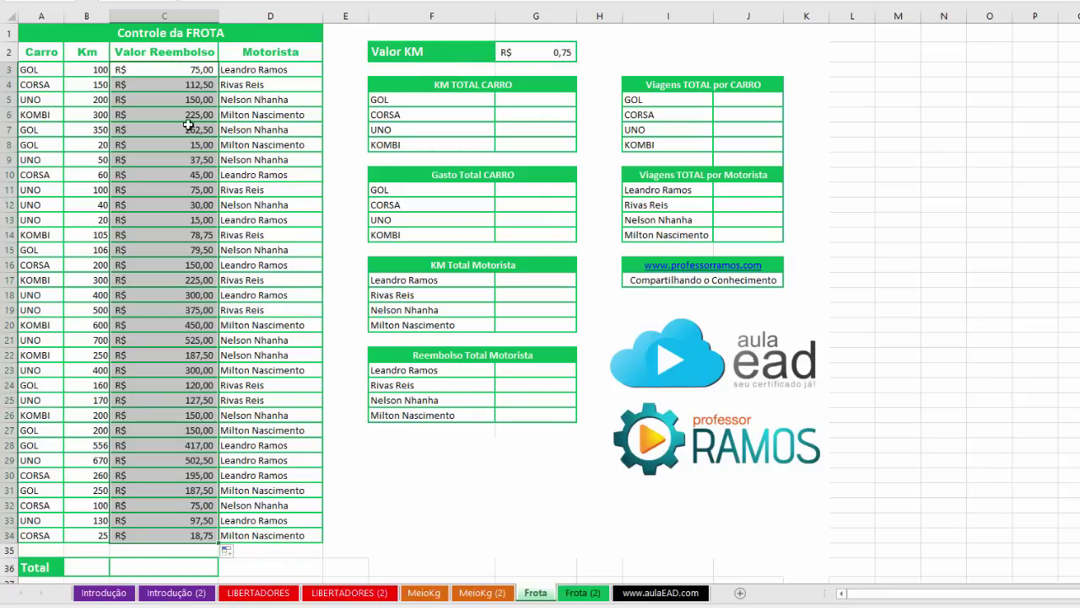
left_click(175, 73)
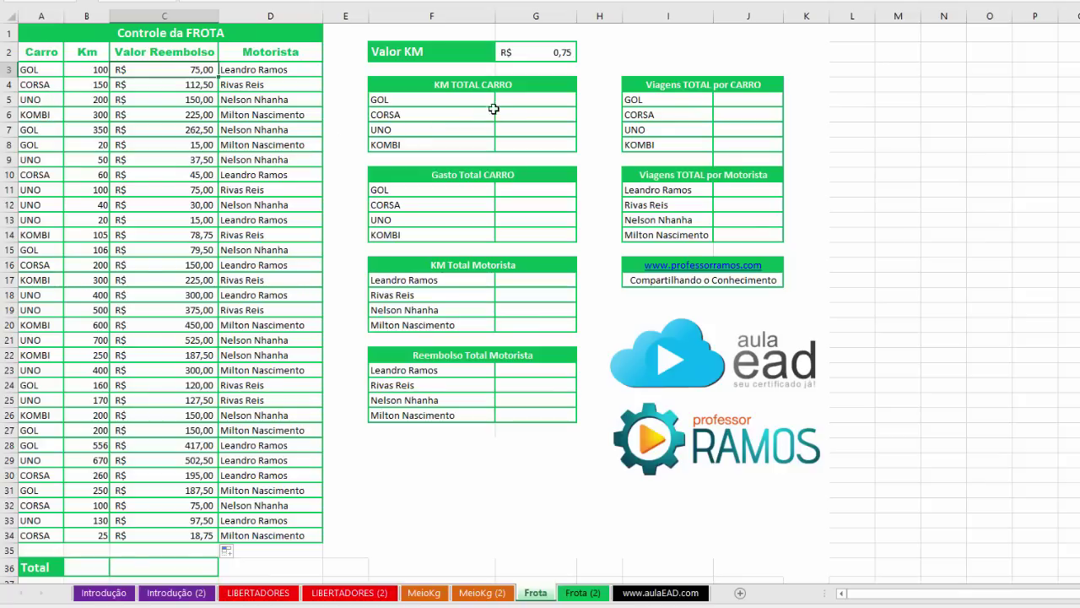
left_click(523, 144)
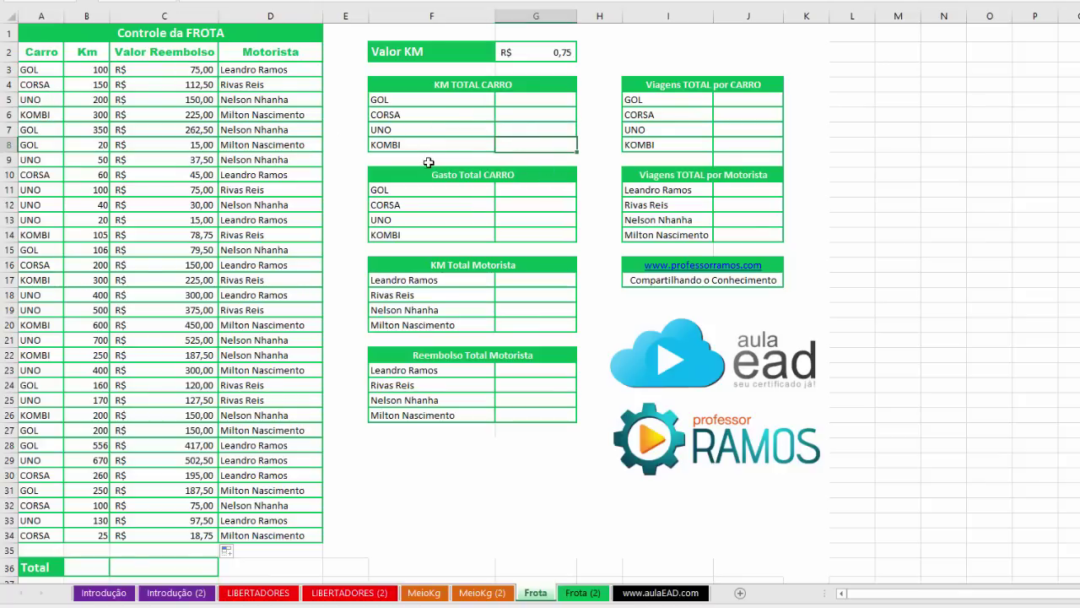
left_click(28, 70)
left_click(156, 72)
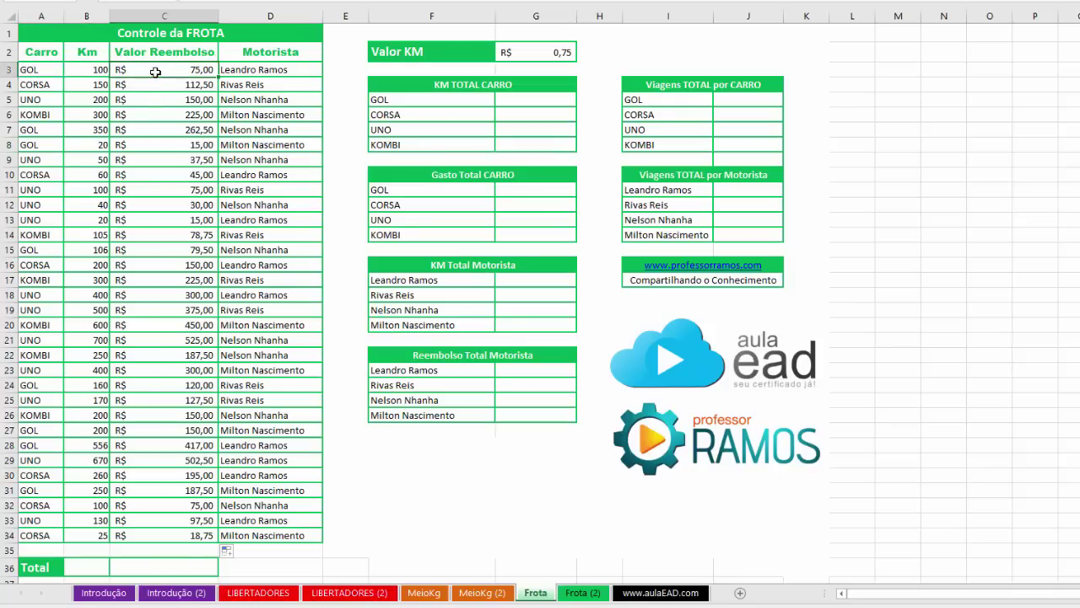
left_click(537, 195)
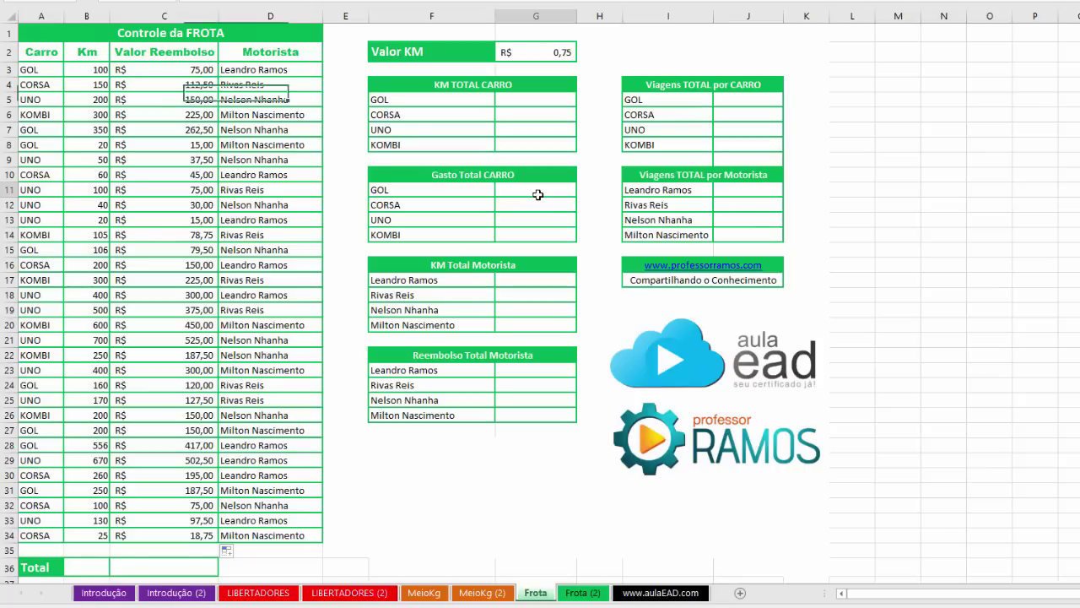
left_click(535, 206)
left_click(530, 220)
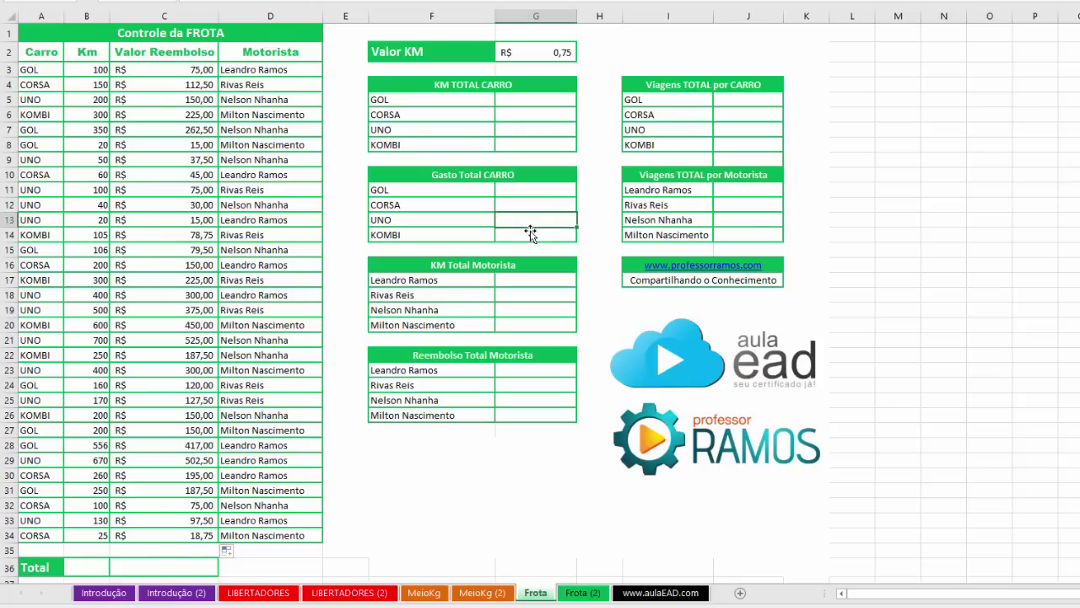
left_click(527, 233)
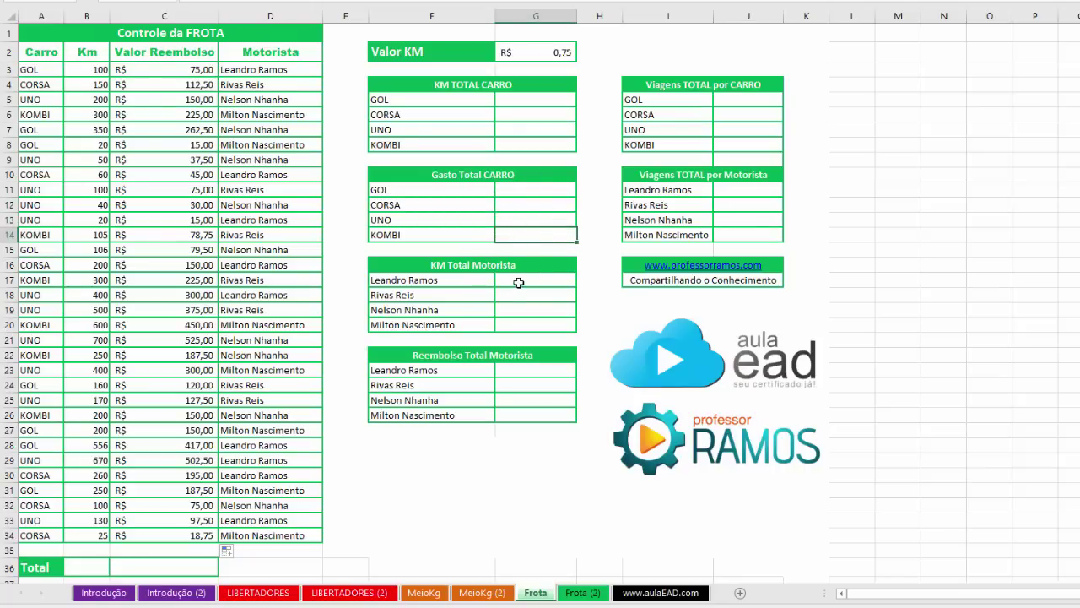
left_click(520, 282)
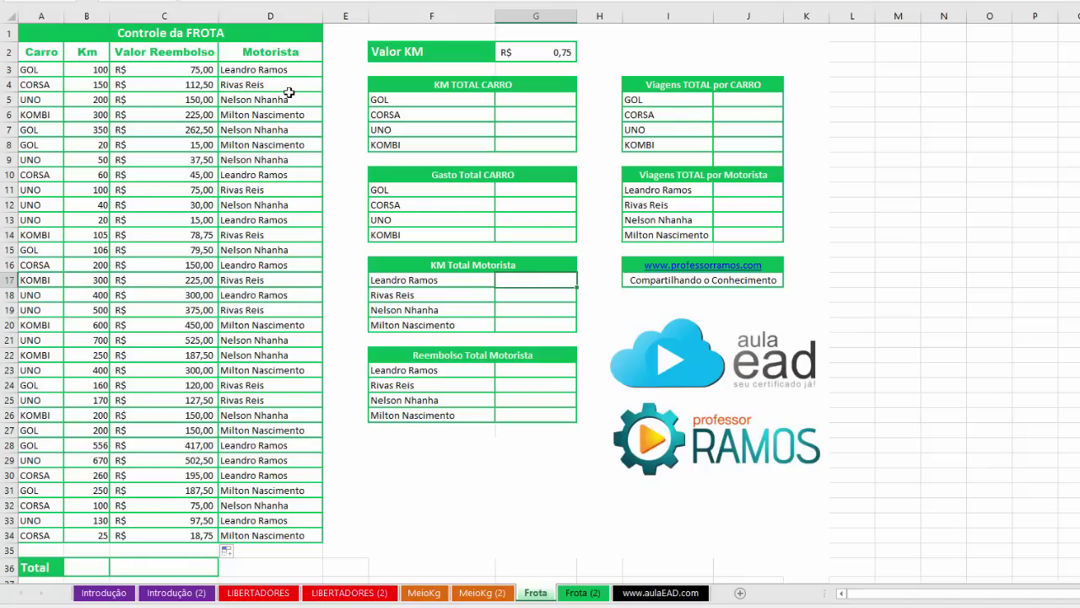
left_click(258, 72)
left_click(253, 86)
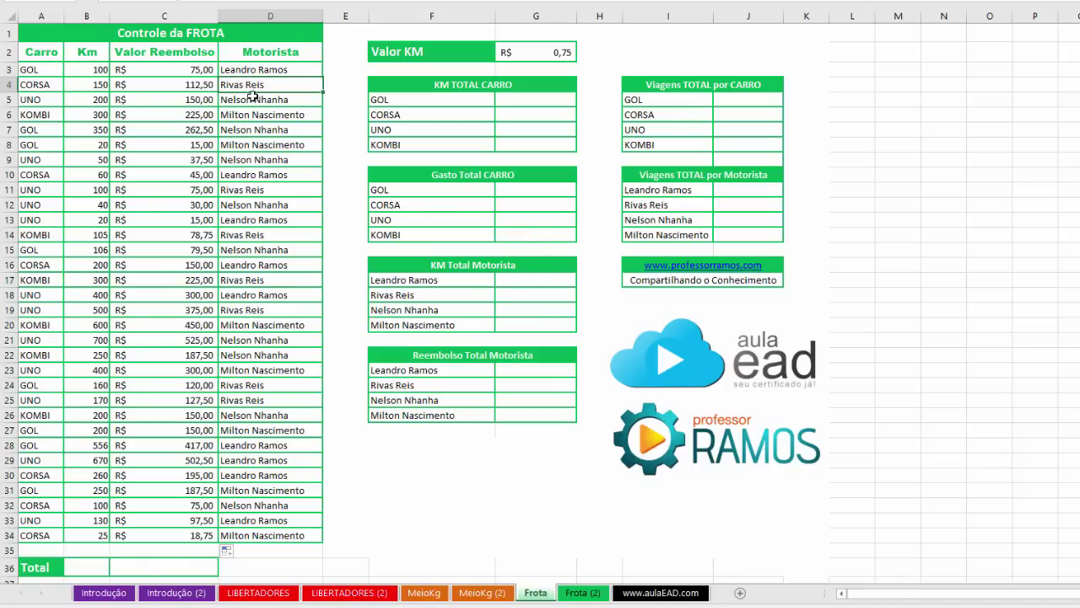
left_click(251, 100)
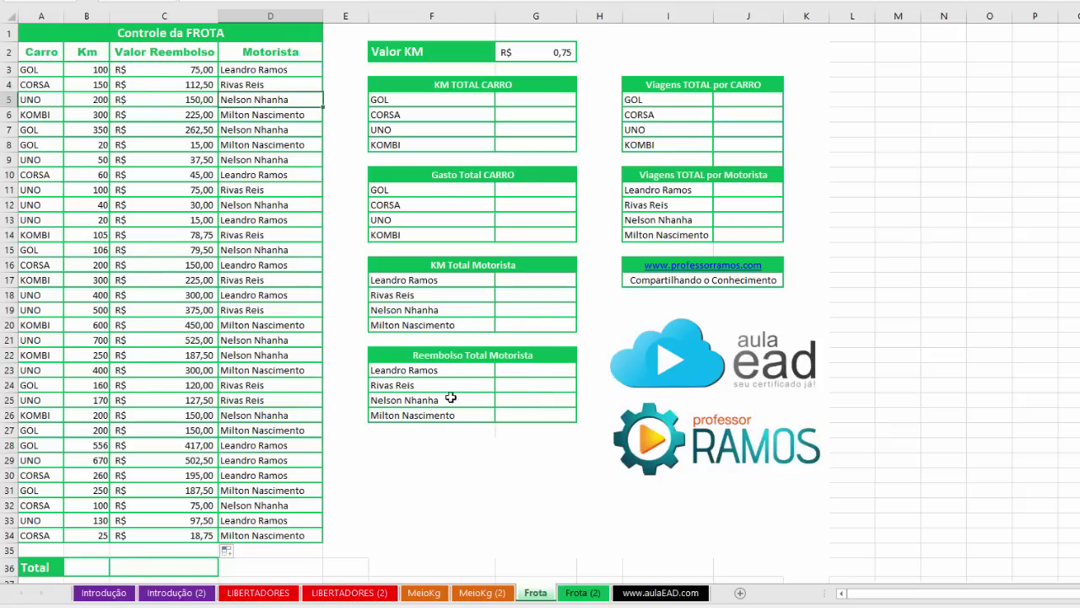
left_click(251, 73)
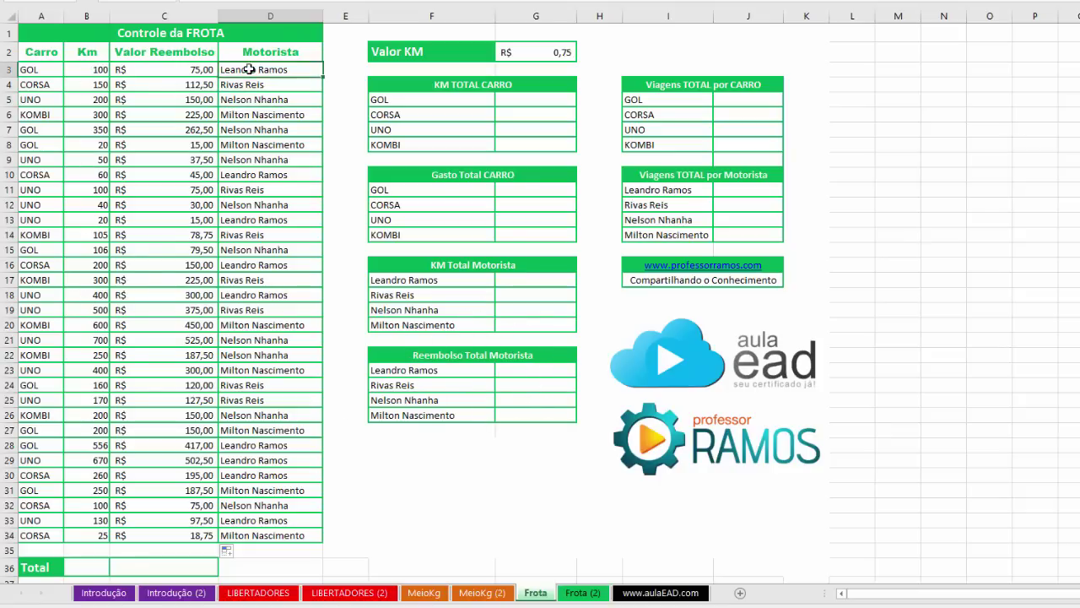
left_click(166, 70)
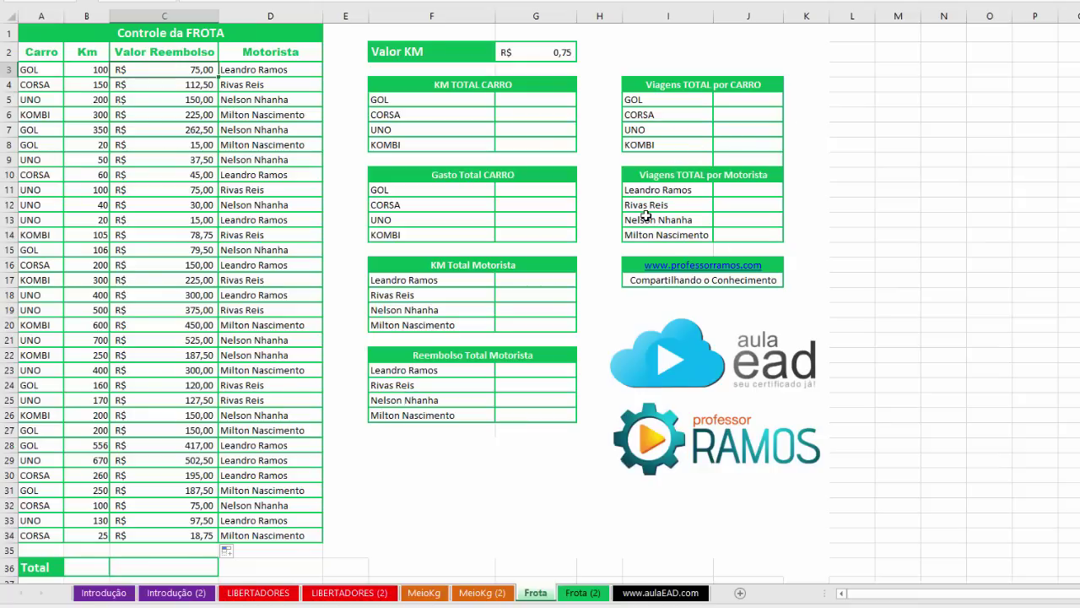
left_click(248, 73)
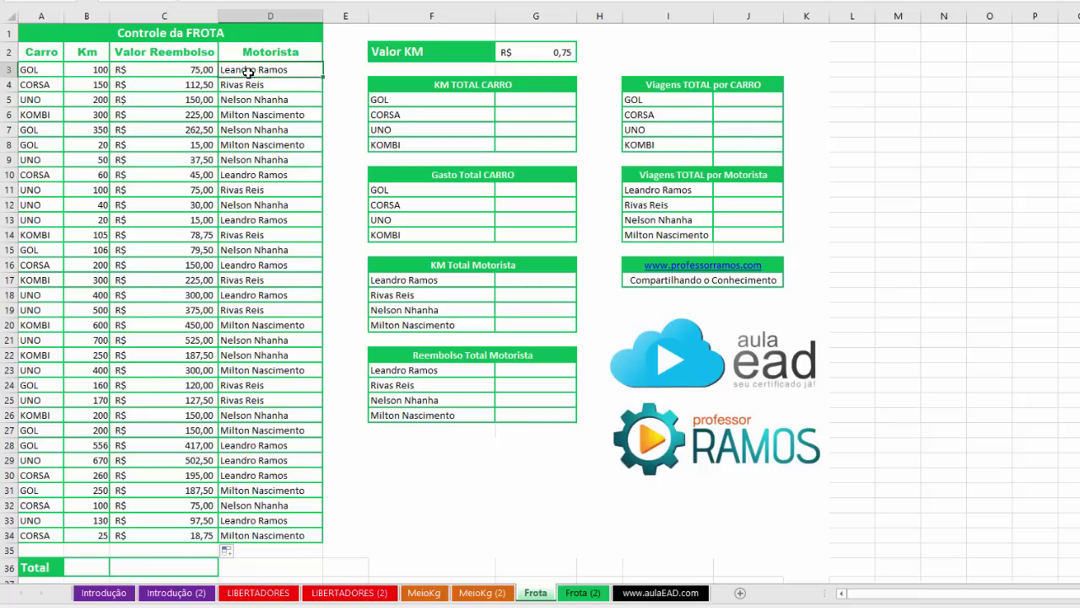
left_click(244, 103)
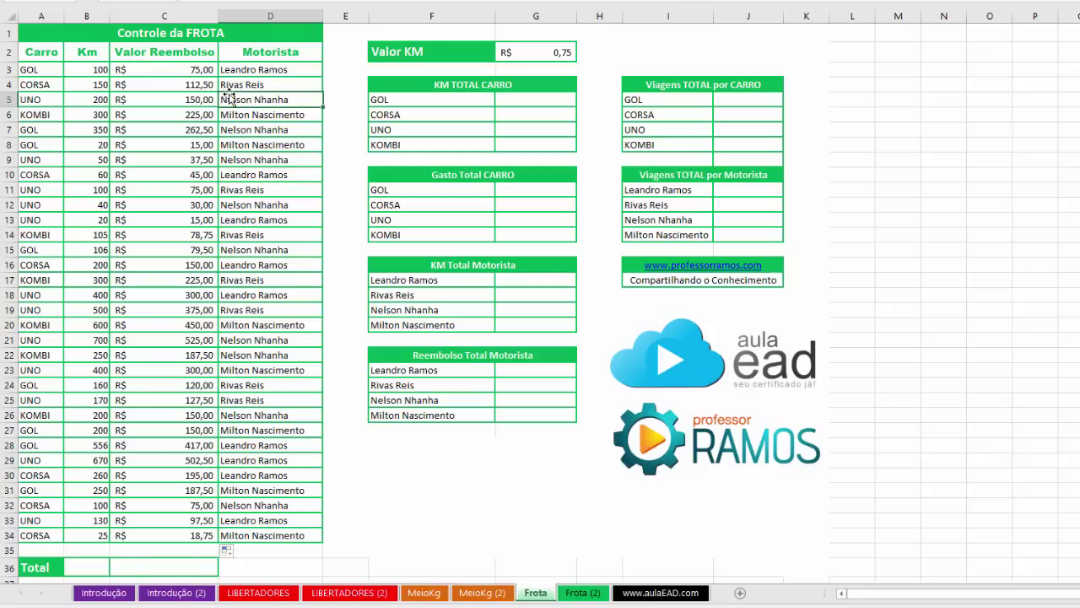
left_click(240, 121)
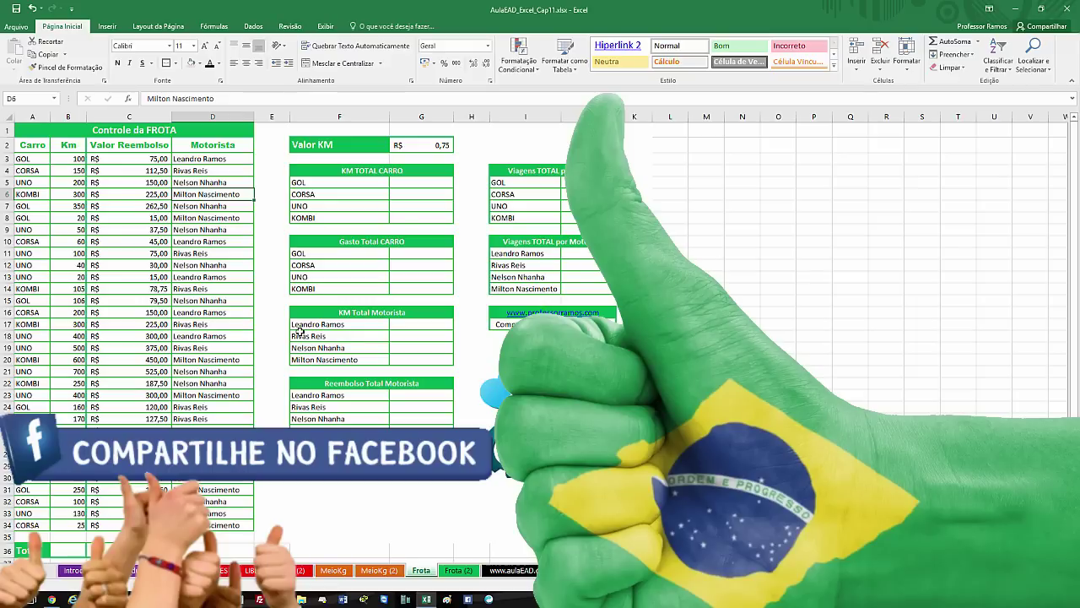
Switch to Chrome and show the Aula EAD Facebook page
left_click(53, 599)
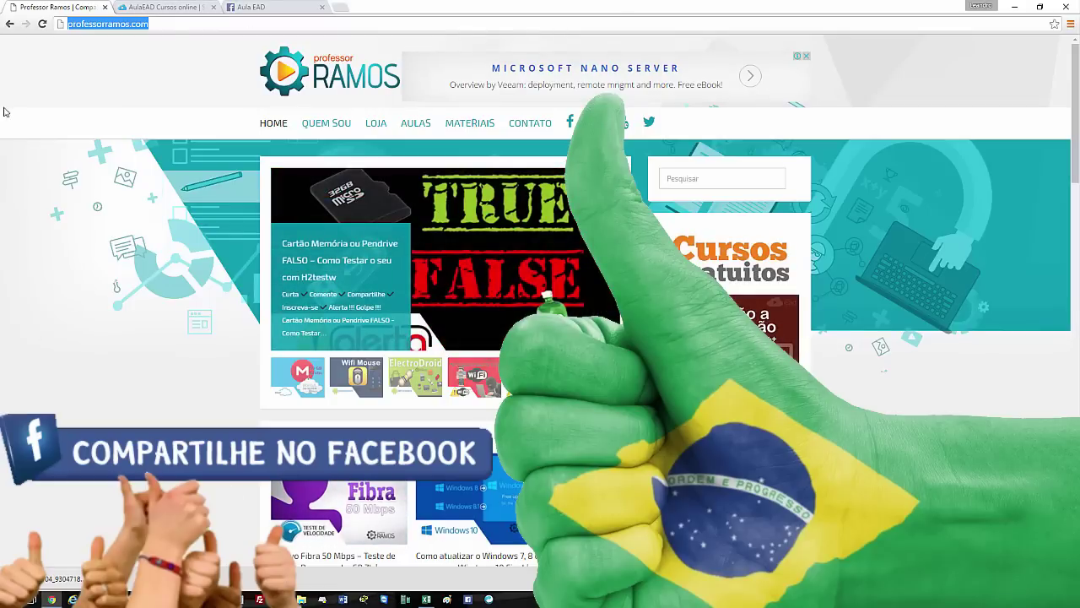
left_click(140, 7)
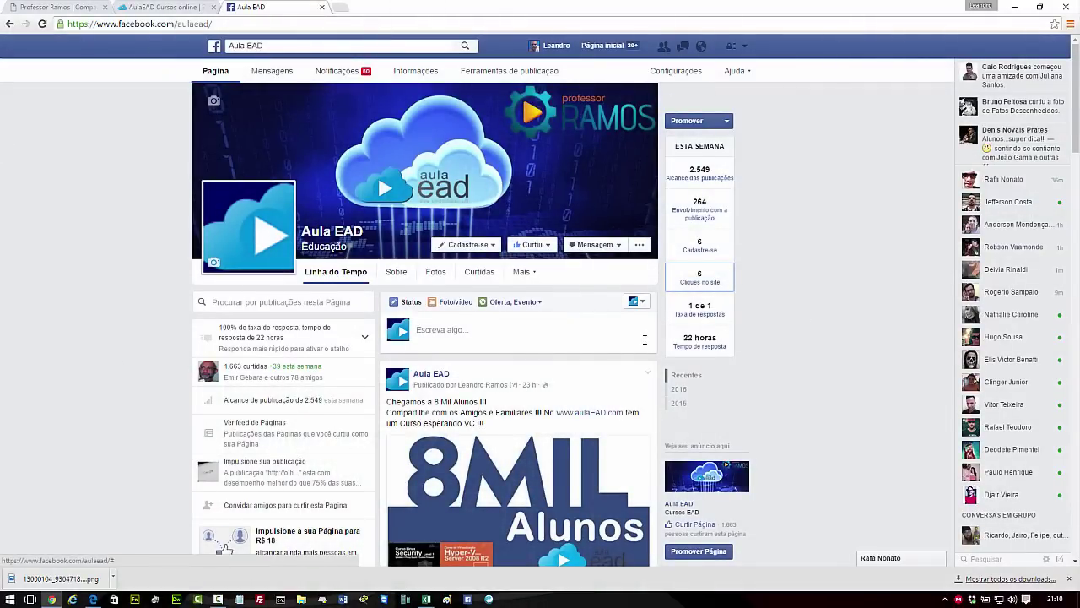
scroll(644, 340, "down", 3)
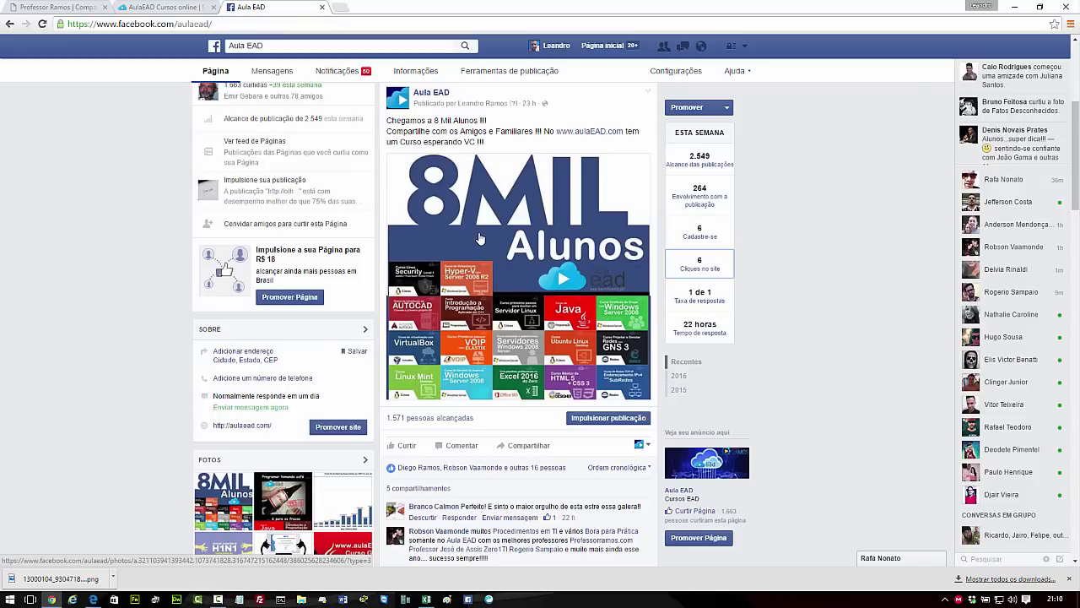
scroll(472, 232, "up", 3)
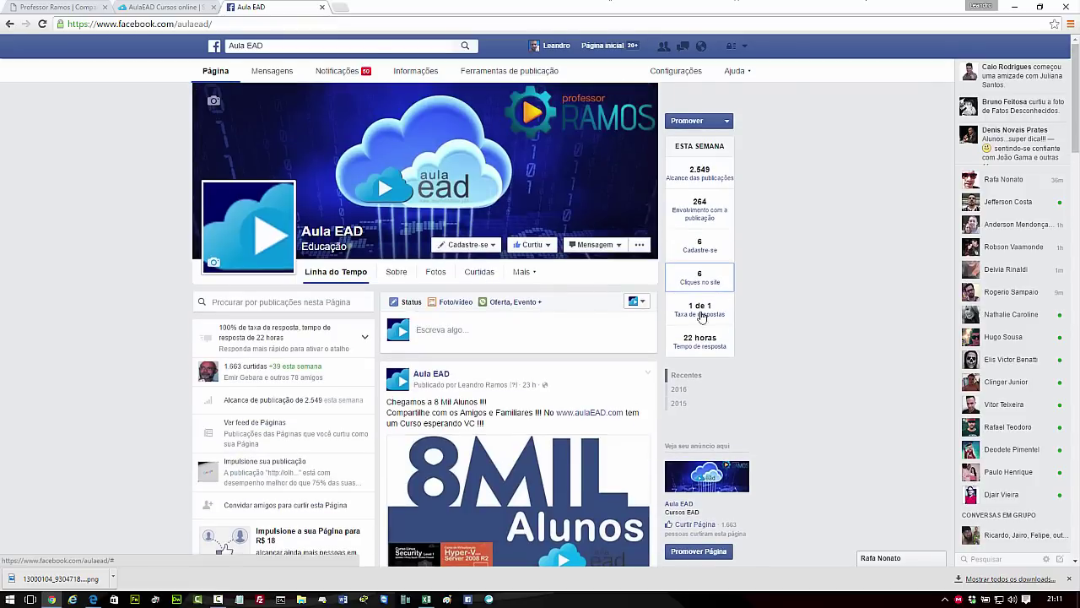